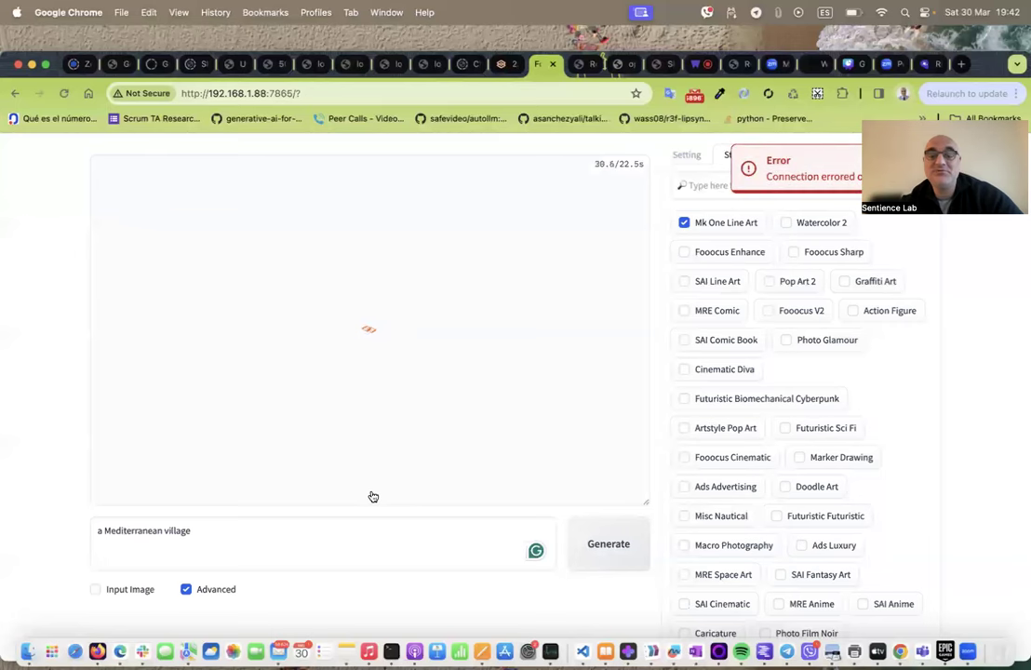
Reload the page and generate images from the prompt "a man reading newspapers"
key(super+r)
click(231, 547)
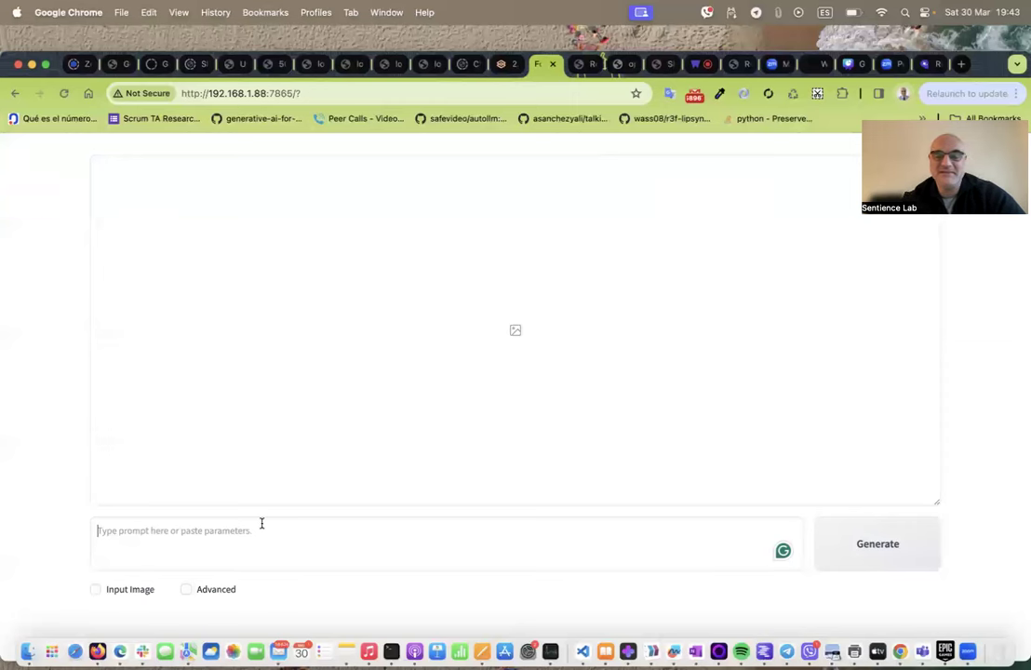
text(a man reading newspap)
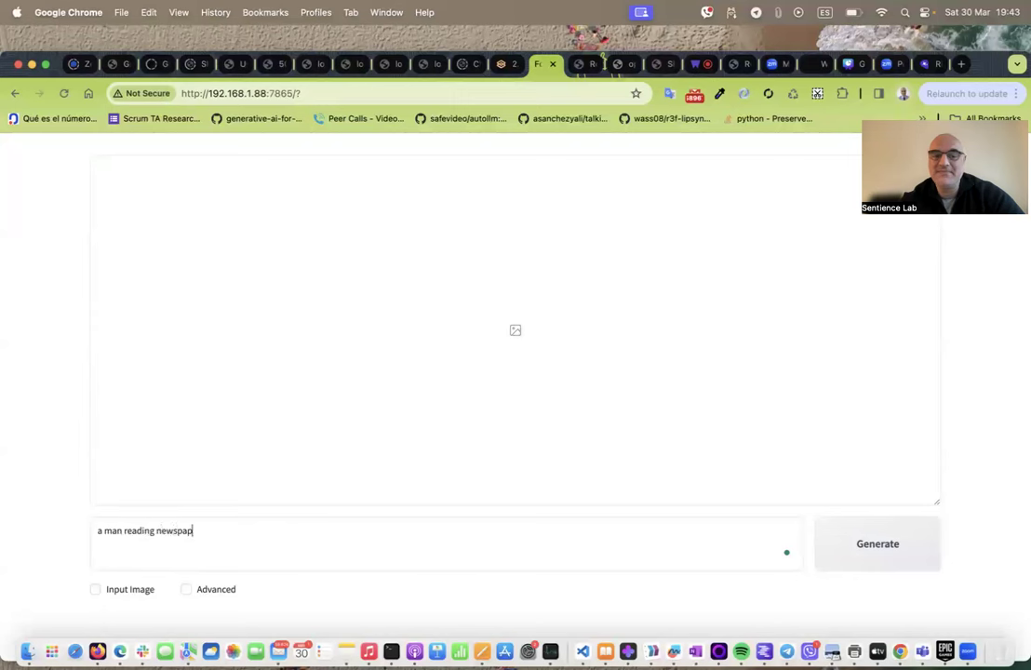
click(847, 534)
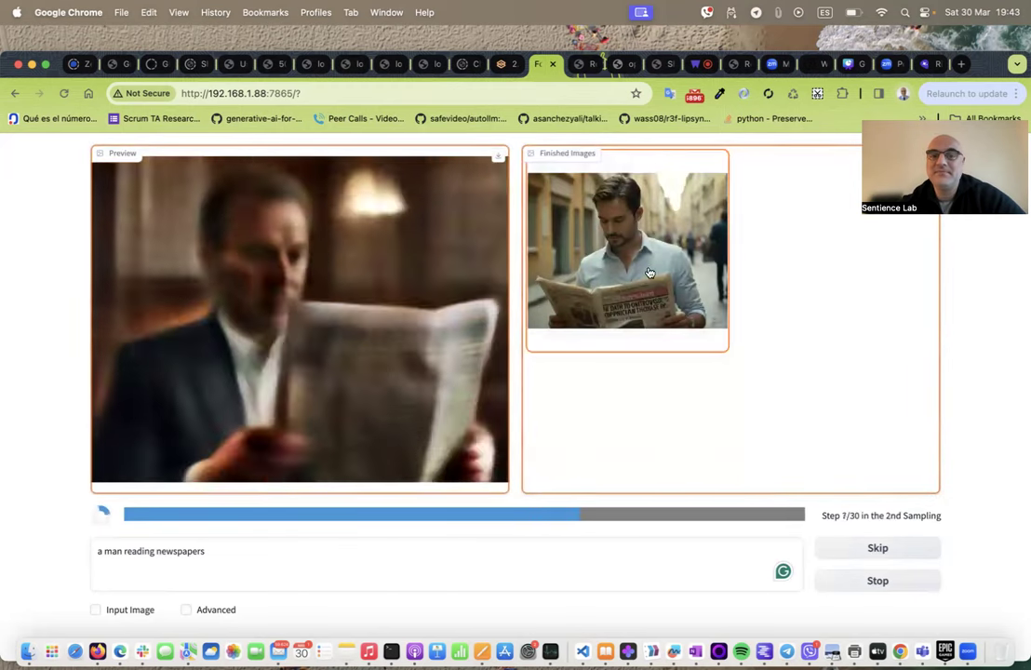
Enlarge the first finished image of the man reading newspapers
click(644, 277)
click(644, 276)
click(644, 276)
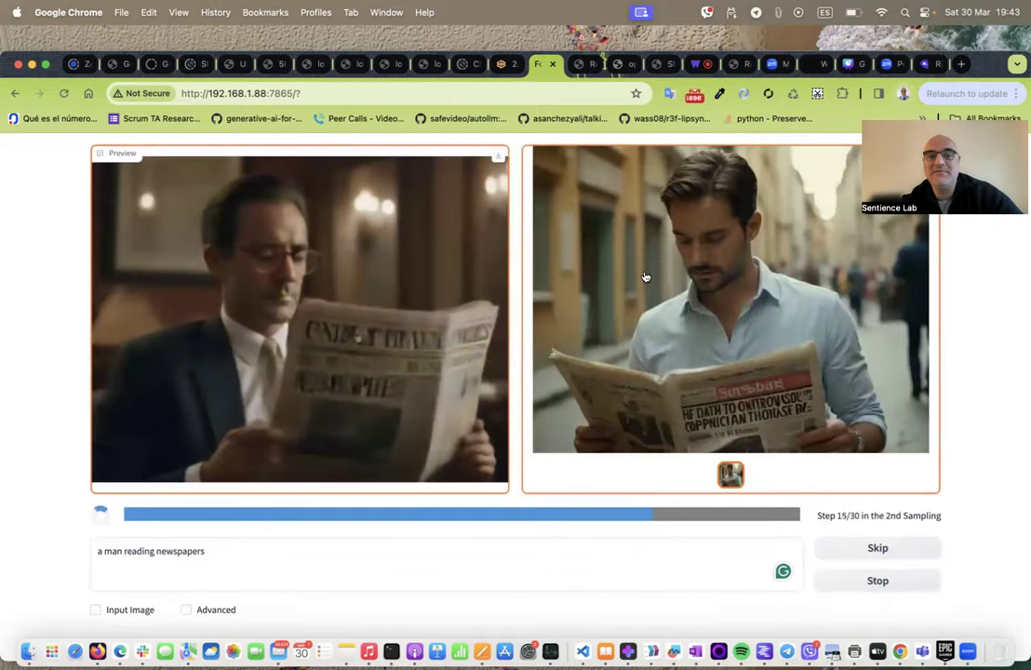
Show the advanced style options and deselect the Fooocus Enhance and Fooocus Sharp styles
click(233, 609)
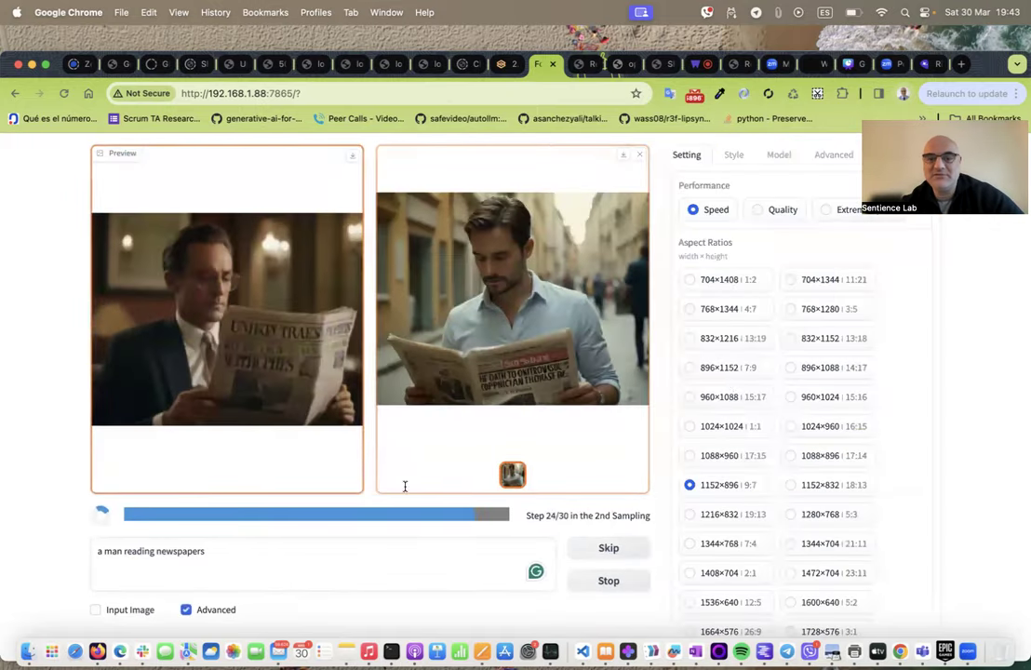
click(734, 155)
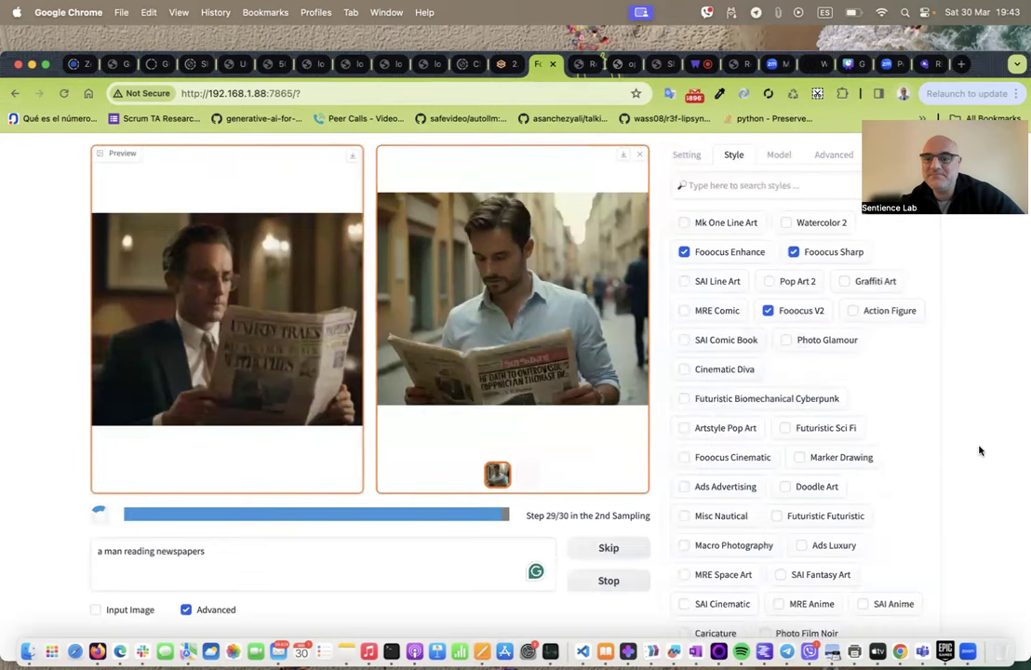
scroll(979, 449, down, 1)
click(727, 224)
click(822, 226)
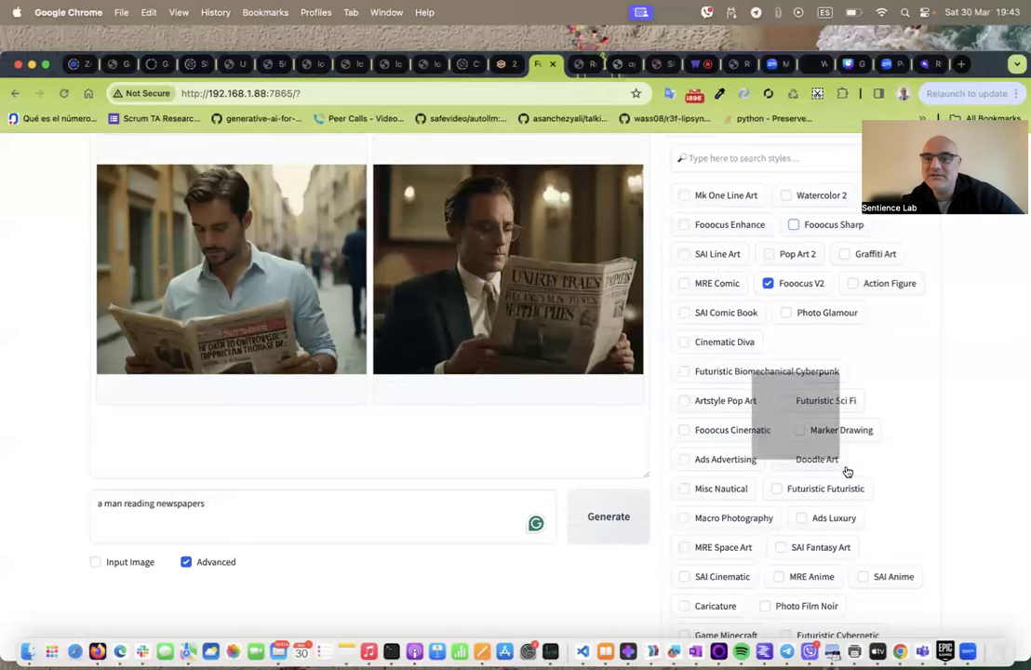
Search the styles for "com", select SAI Comic Book instead of Fooocus V2, and generate the images
click(756, 159)
text(com)
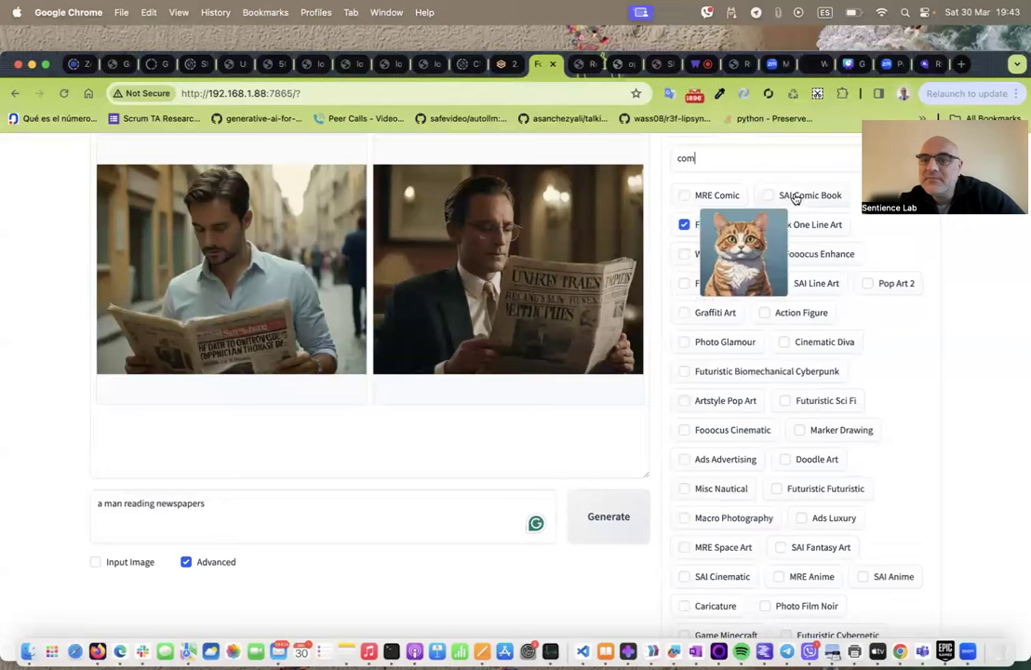
click(810, 195)
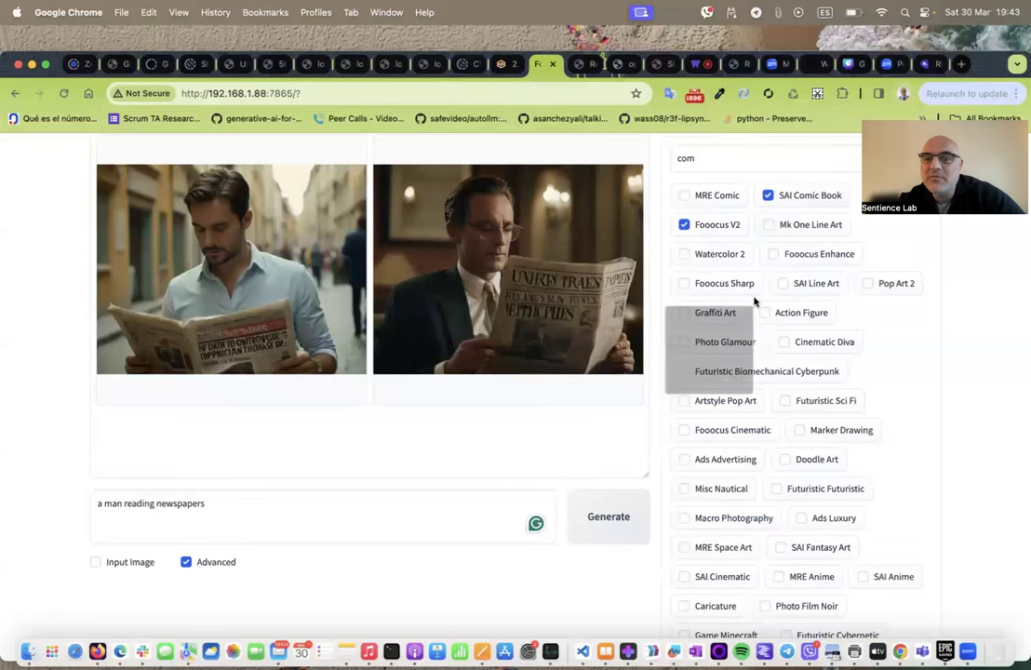
click(713, 225)
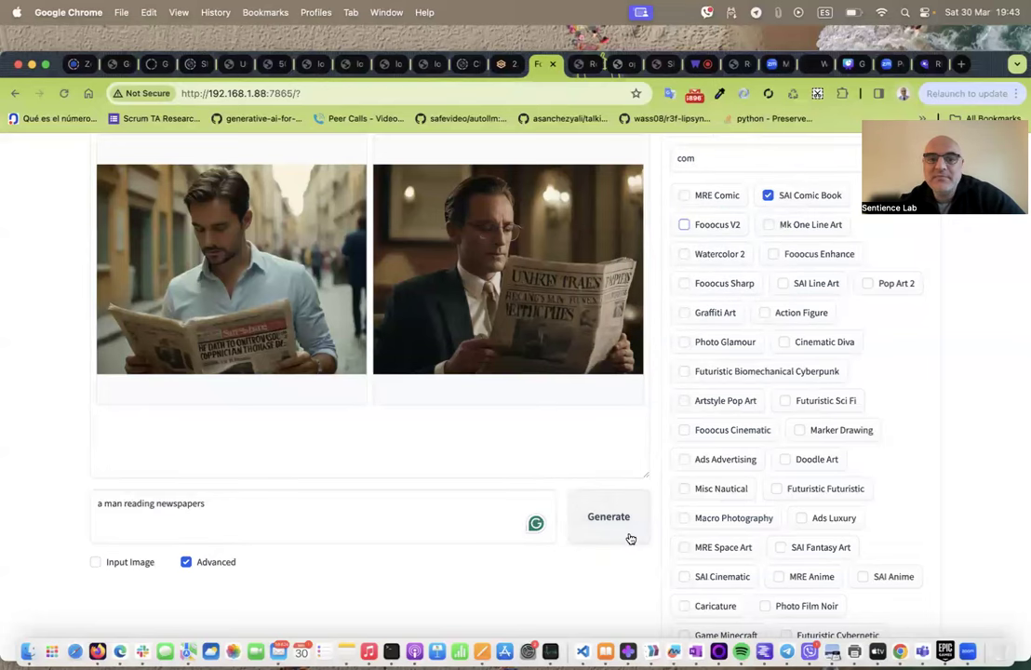
click(630, 537)
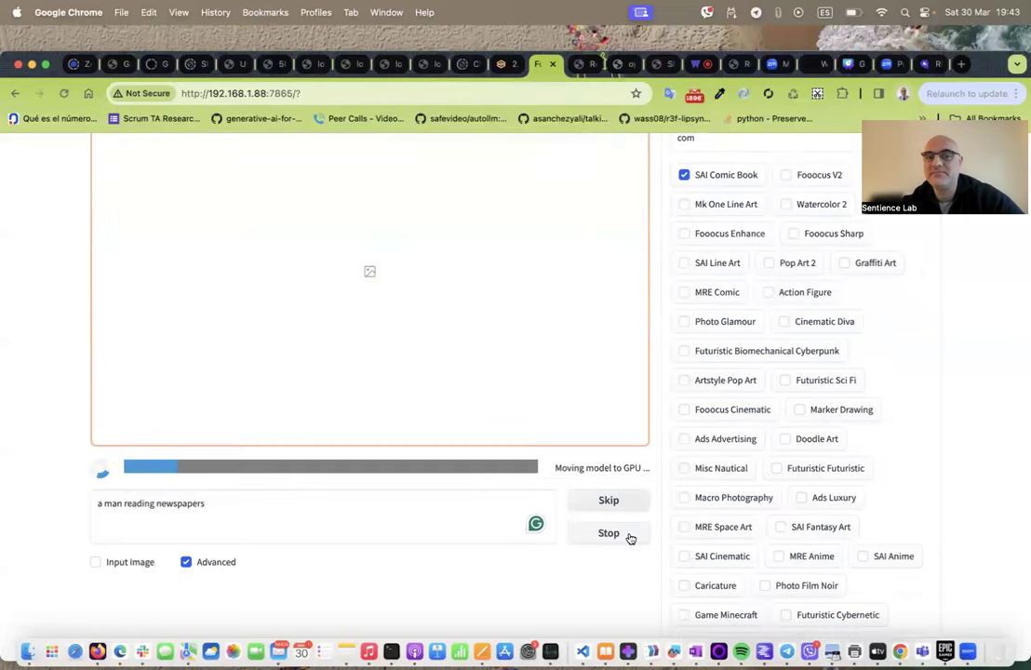
View the comic-style image of the man with glasses at full size and download it
scroll(549, 370, up, 1)
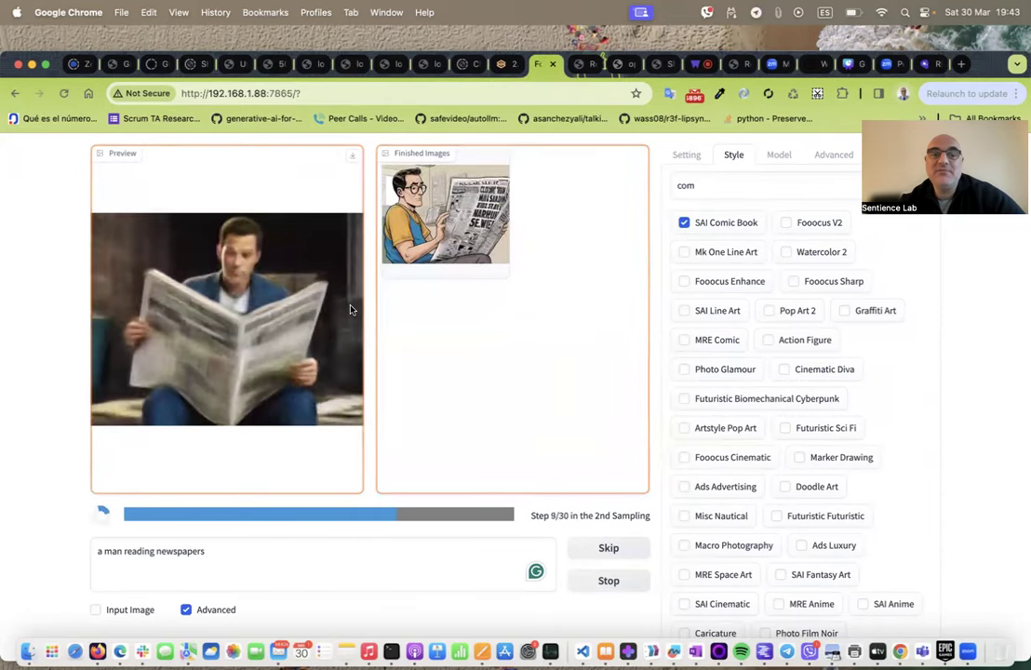
click(439, 227)
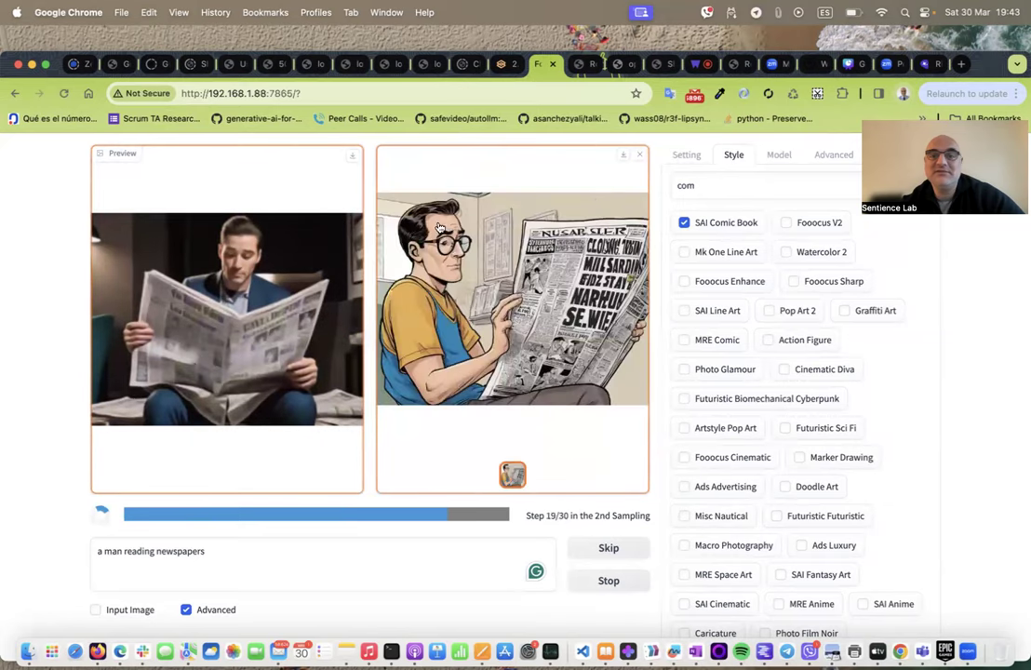
click(622, 158)
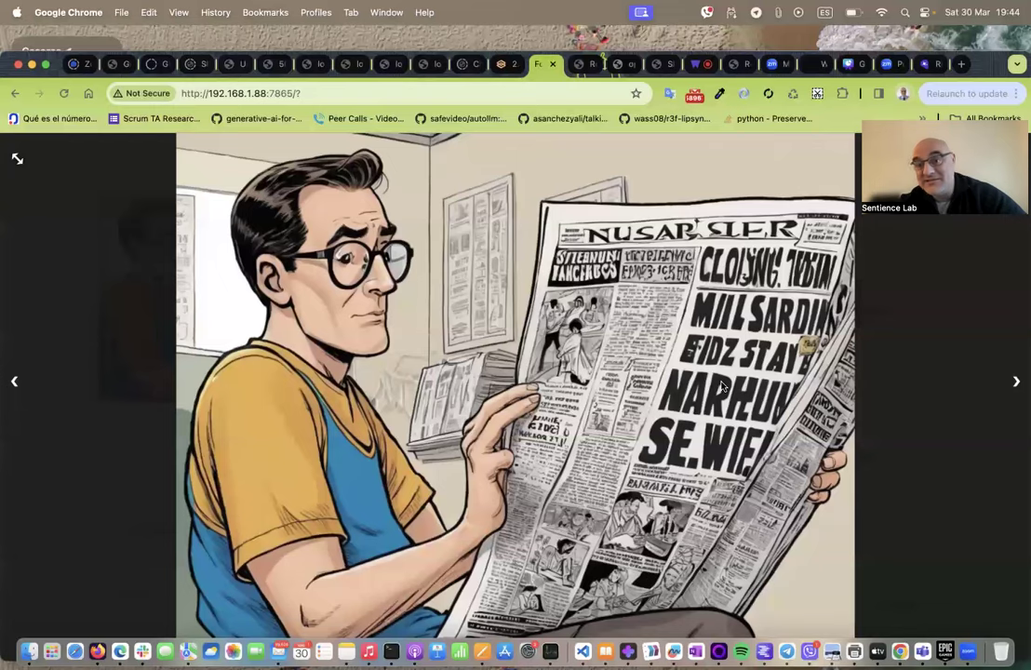
key(Escape)
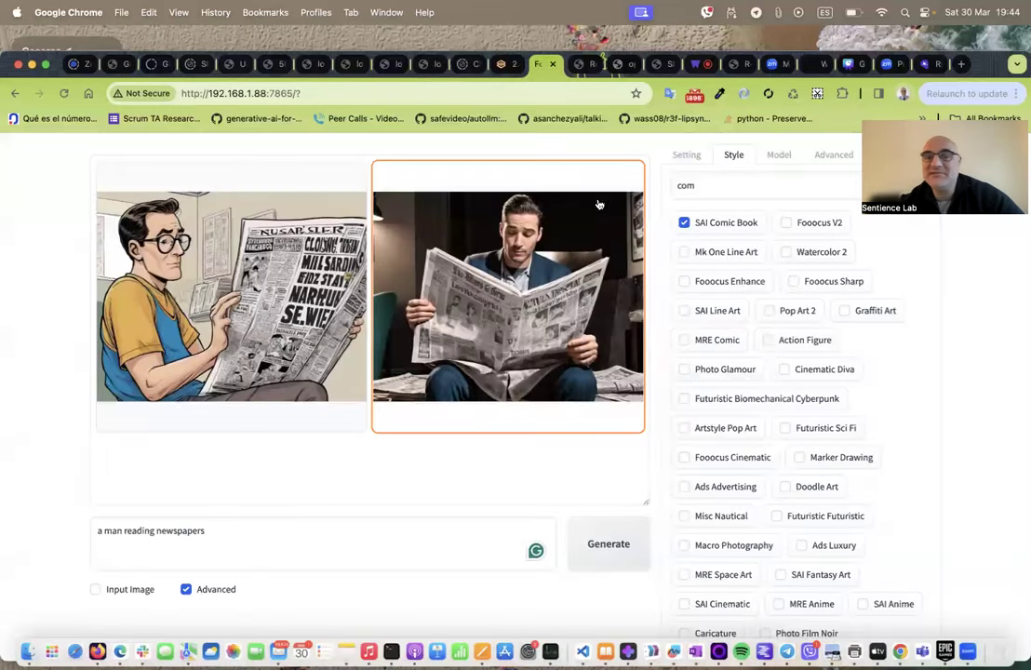
click(128, 249)
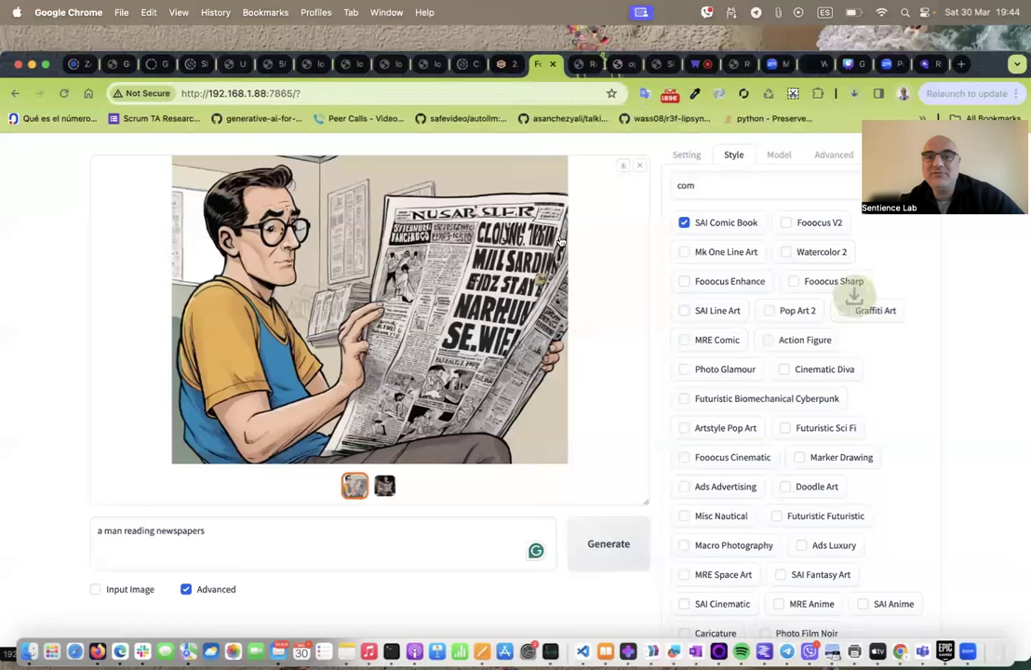
View the second finished image, the man in a dark room, at full size and close the enlarged view
click(385, 485)
click(414, 336)
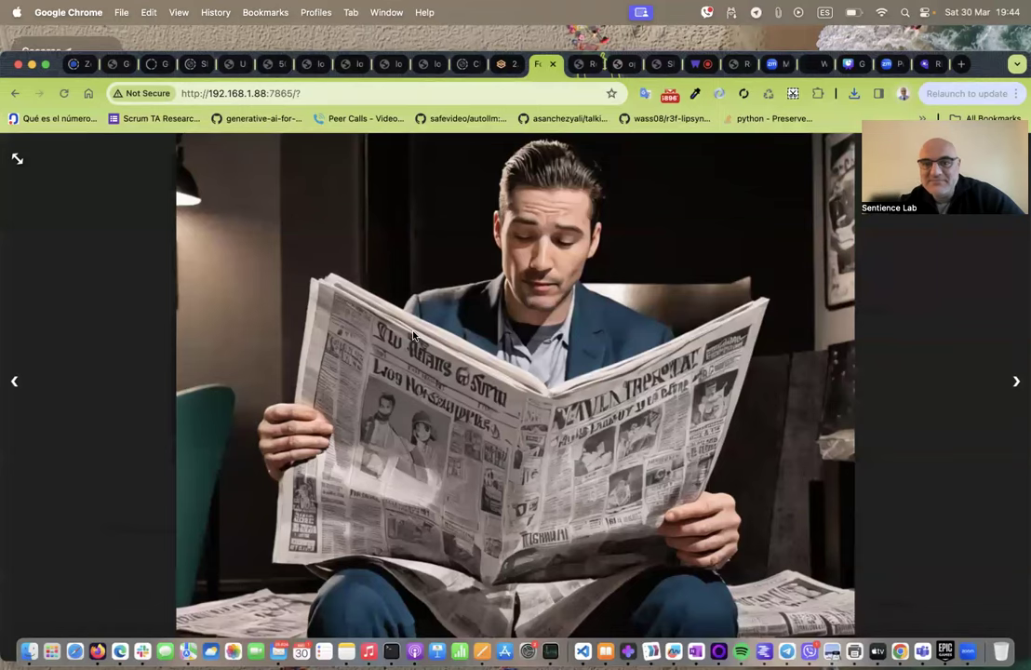
click(413, 336)
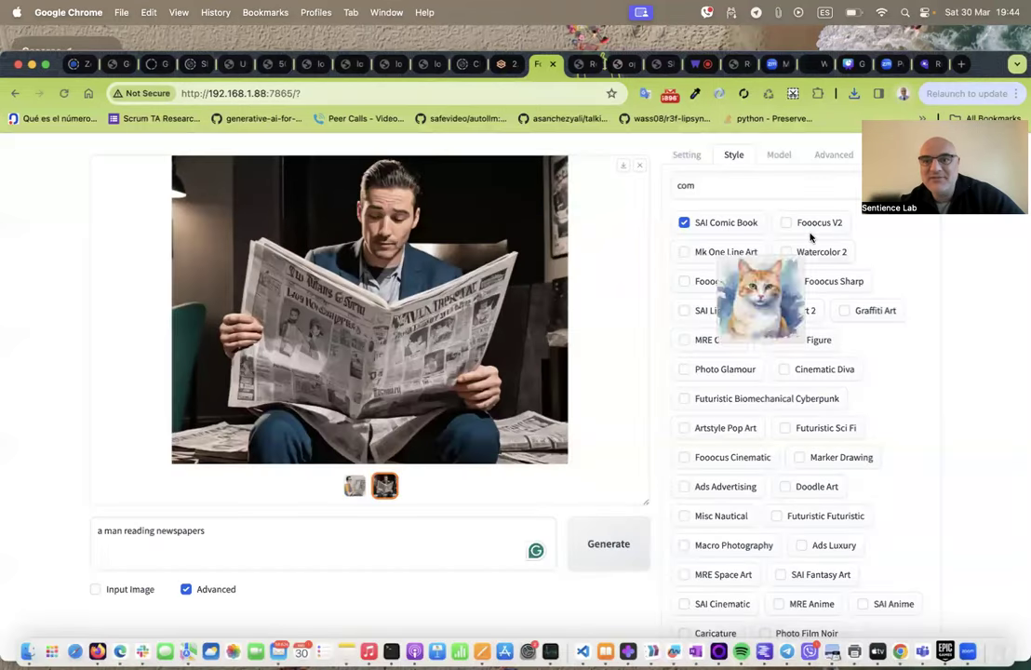
Generate the images in the Pop Art 2 style instead of SAI Comic Book and download the second one
click(756, 224)
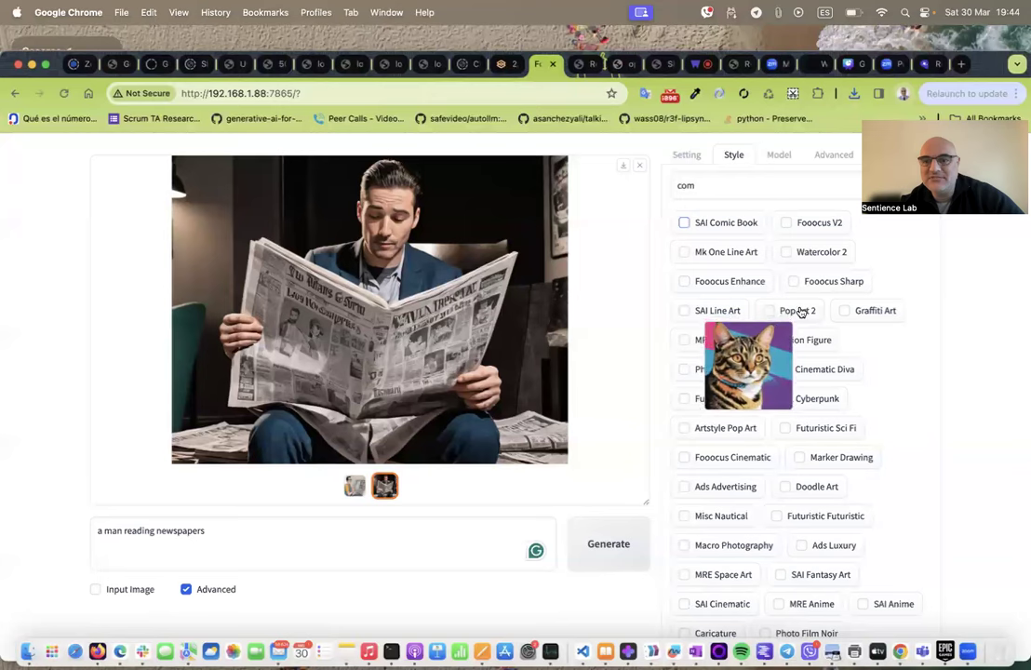
click(595, 545)
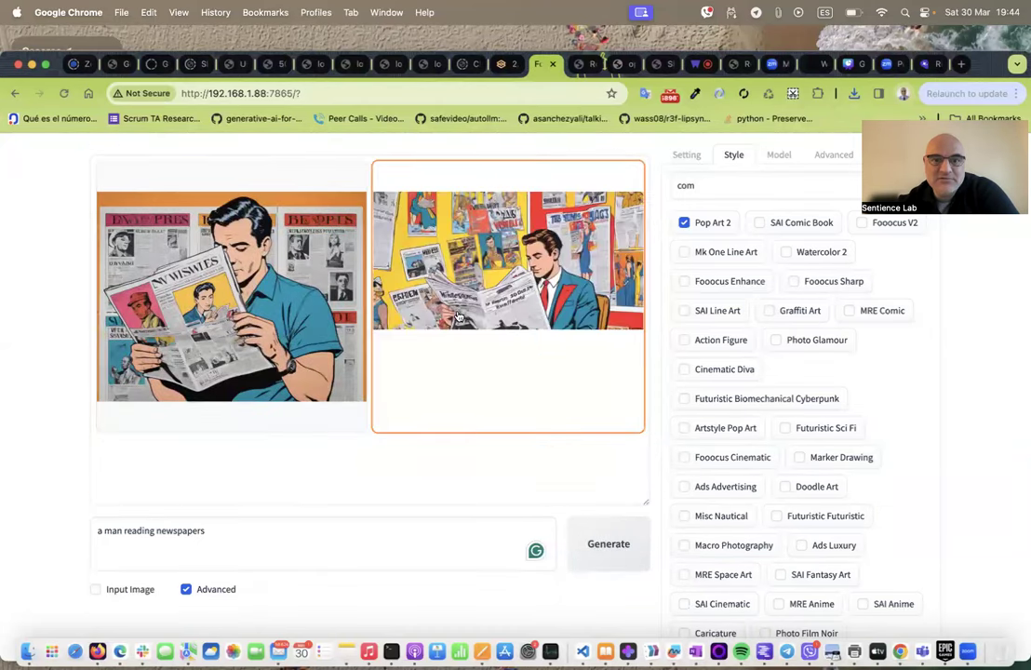
click(510, 321)
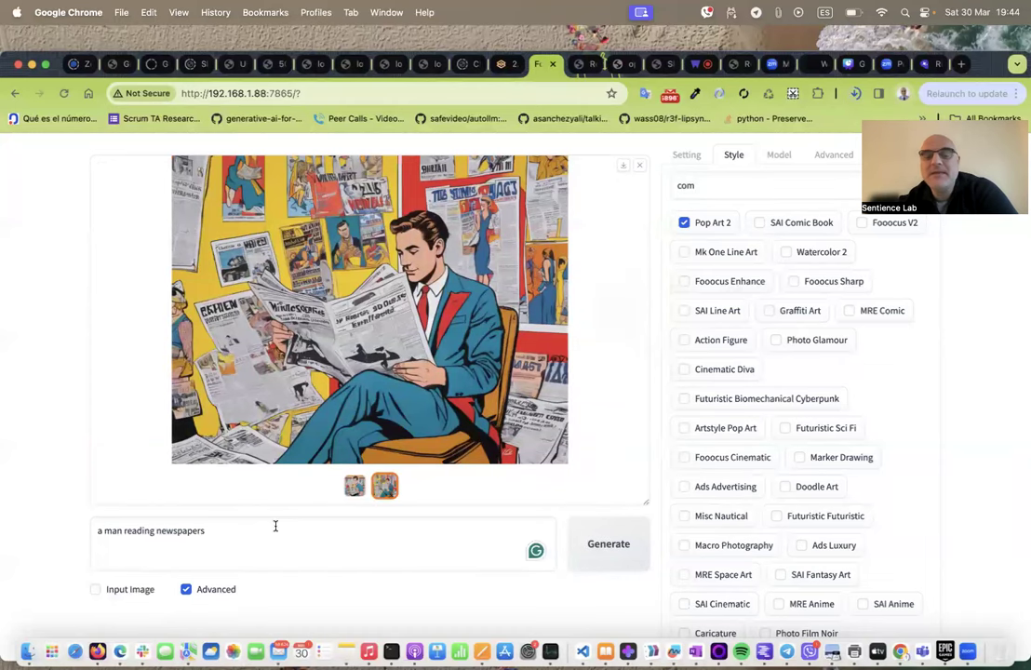
Add "in the train" to the prompt and generate images with Futuristic Biomechanical Cyberpunk instead of the Pop Art 2 style
text(in the train)
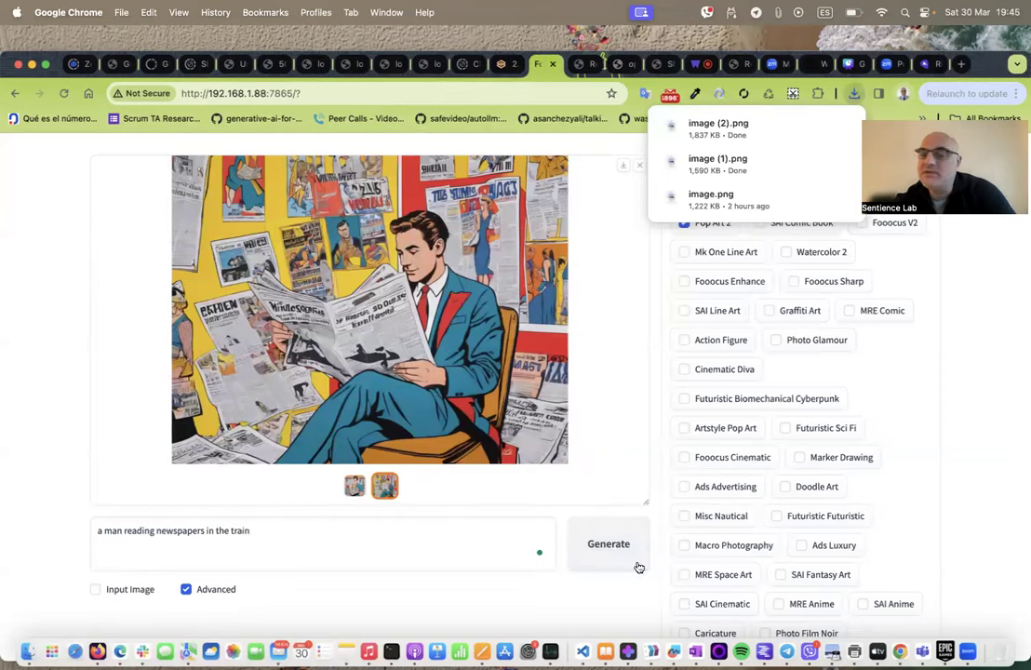
drag(638, 566, 686, 224)
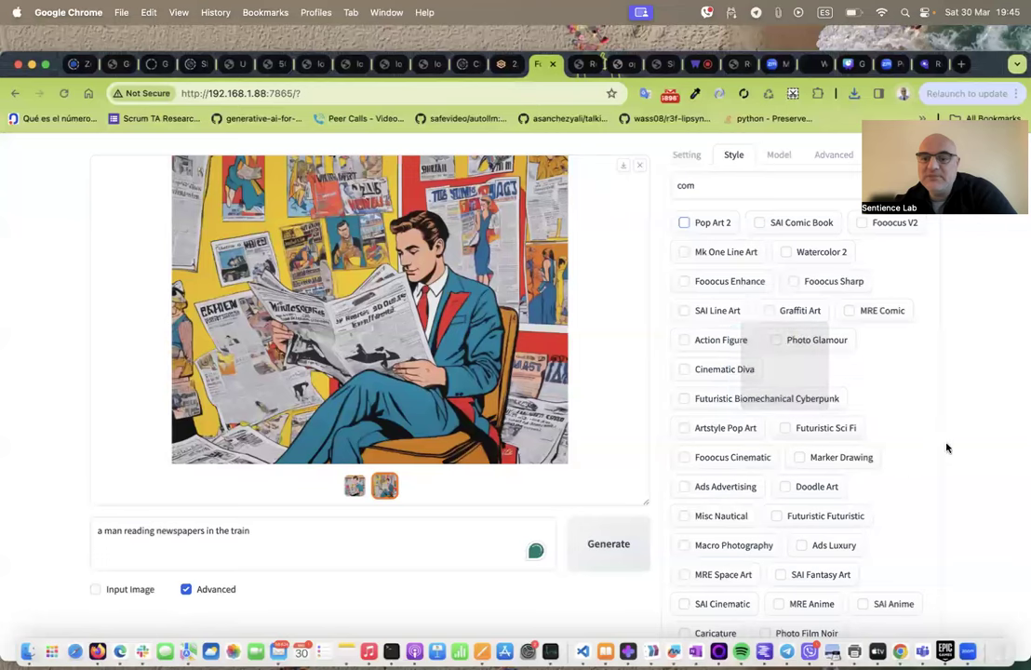
click(810, 402)
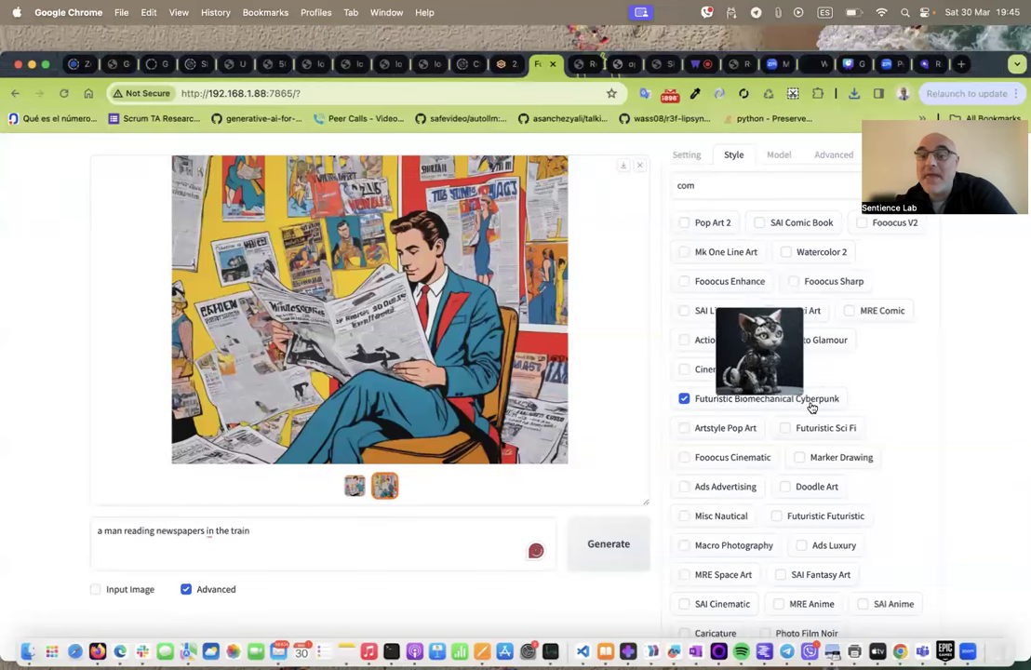
click(626, 551)
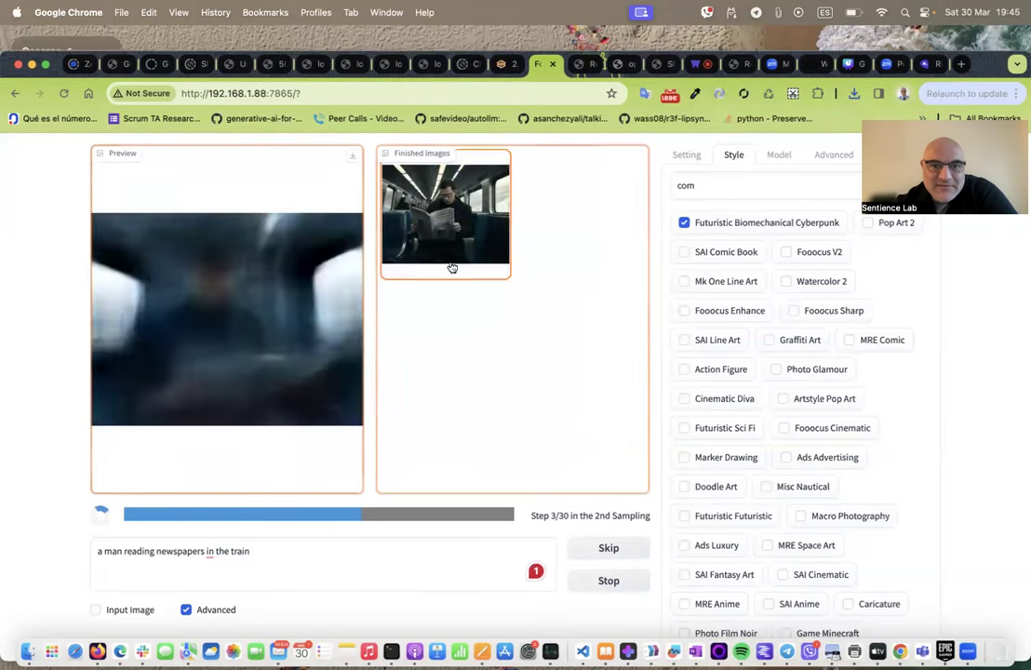
Examine both generated images of the man on the train at full size
click(521, 318)
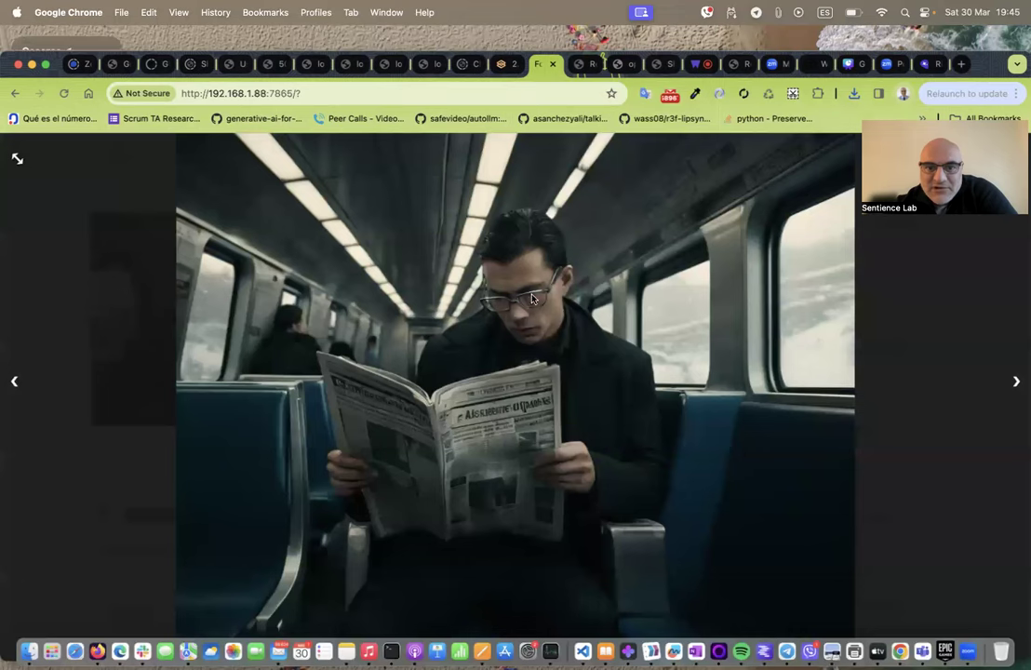
click(648, 437)
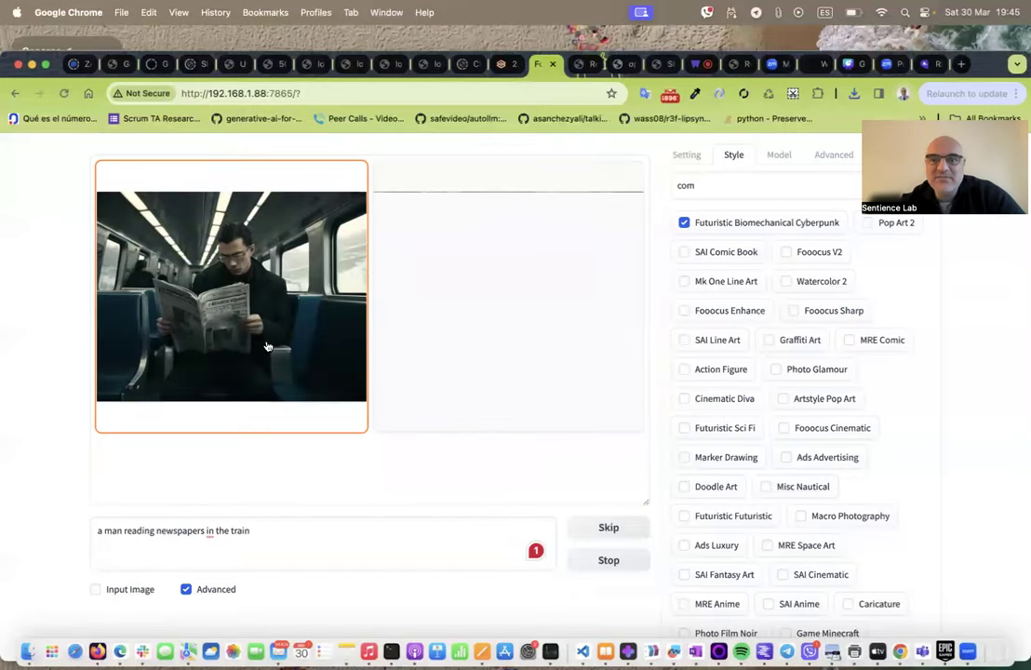
click(547, 318)
click(546, 318)
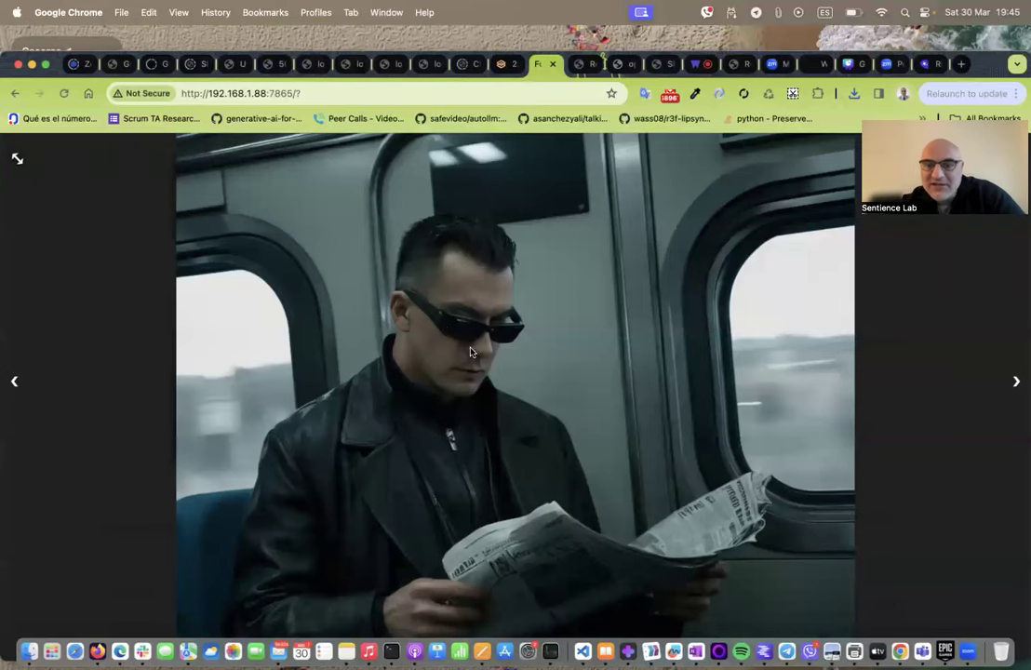
click(569, 407)
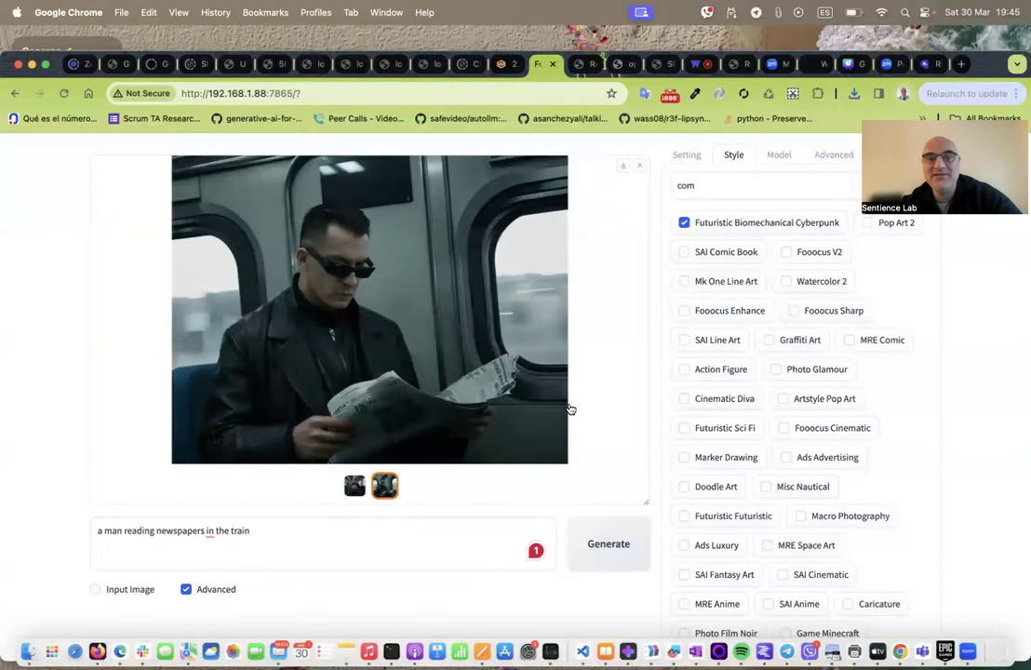
Download the first train image, the man with clear glasses holding an open newspaper
click(355, 487)
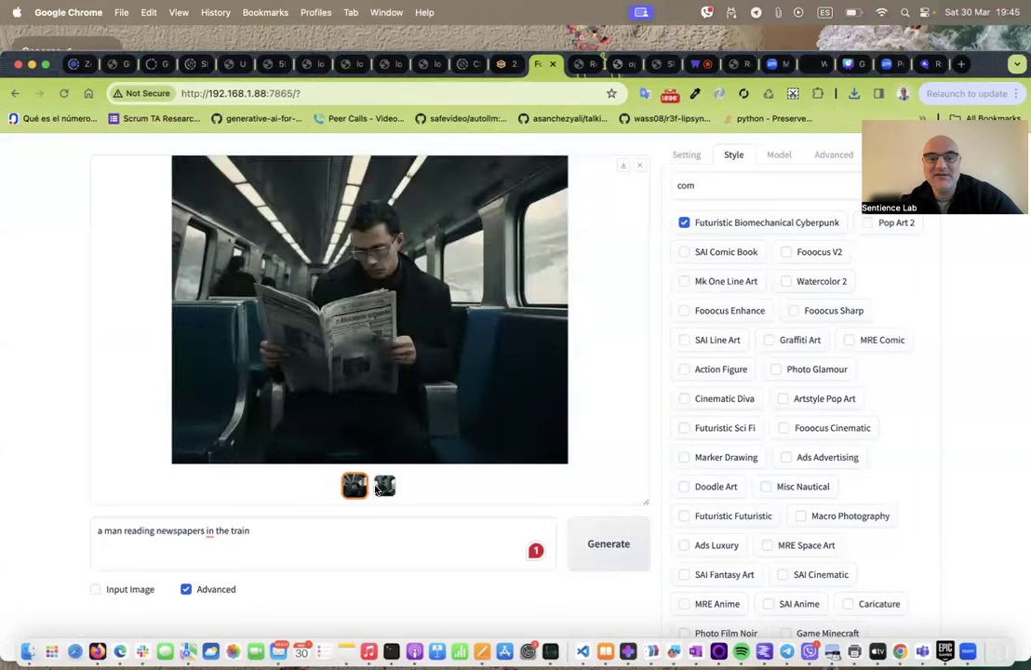
click(623, 166)
drag(704, 200, 729, 200)
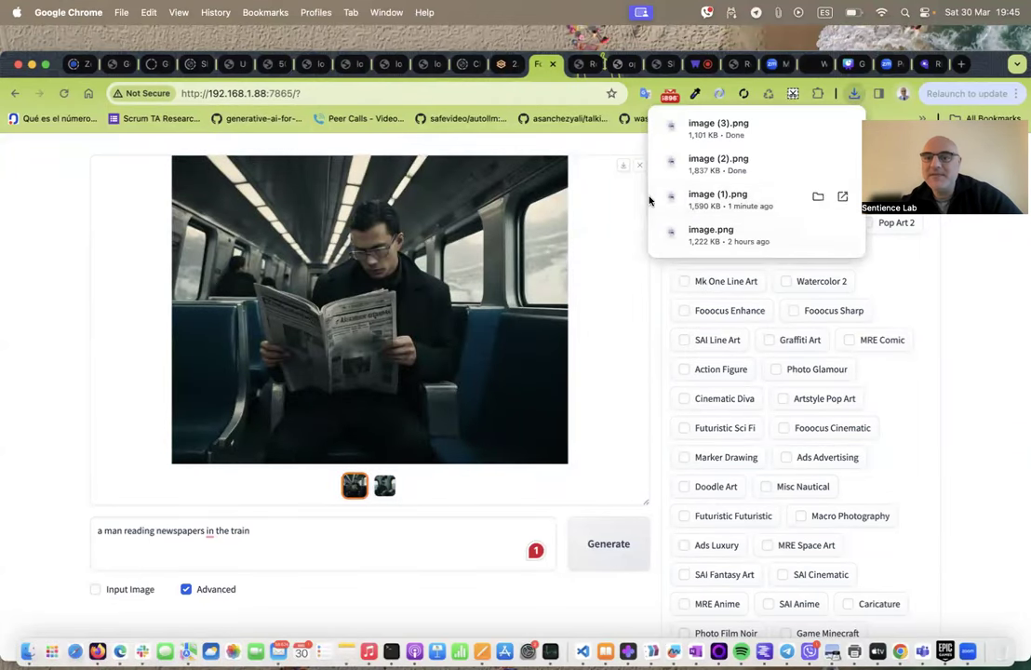
Deselect the Futuristic Biomechanical Cyberpunk style and delete everything after "a" in the prompt
click(976, 320)
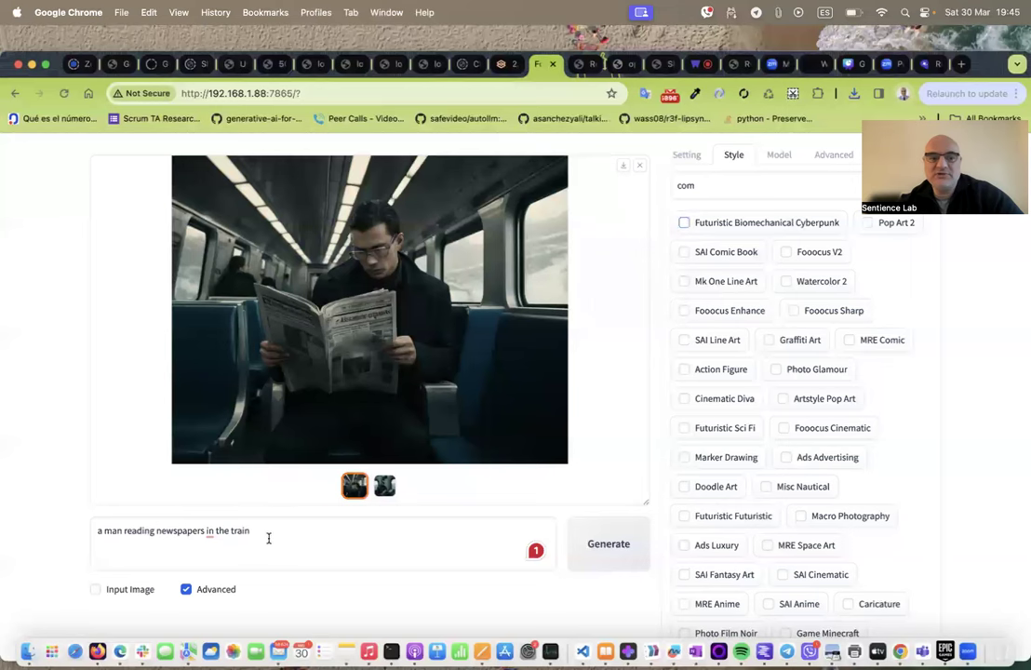
shift+click(106, 532)
key(BackSpace)
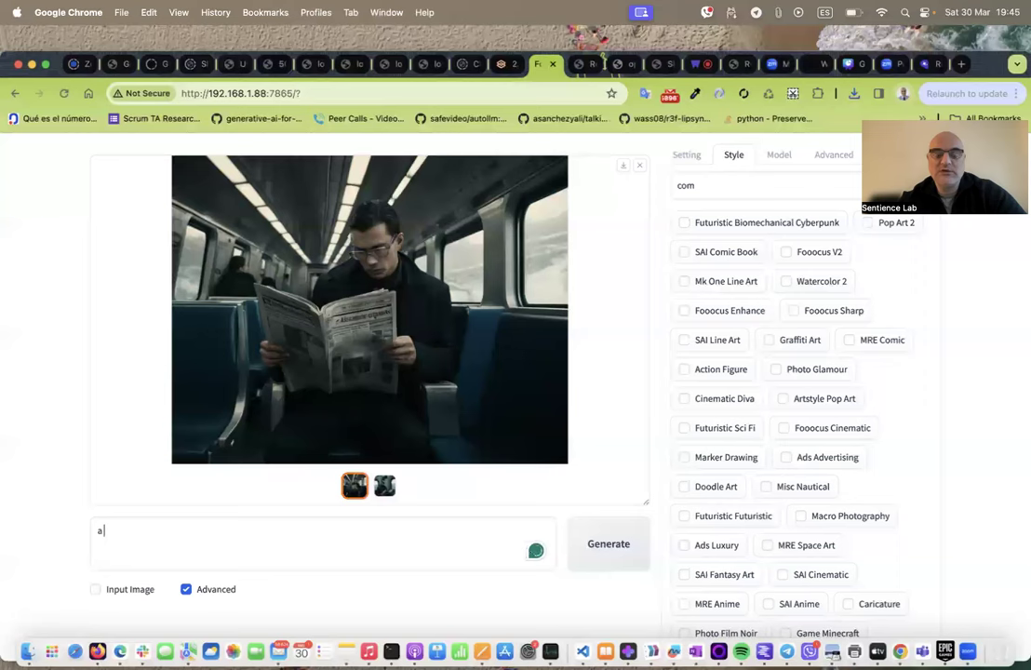
text(kit ch)
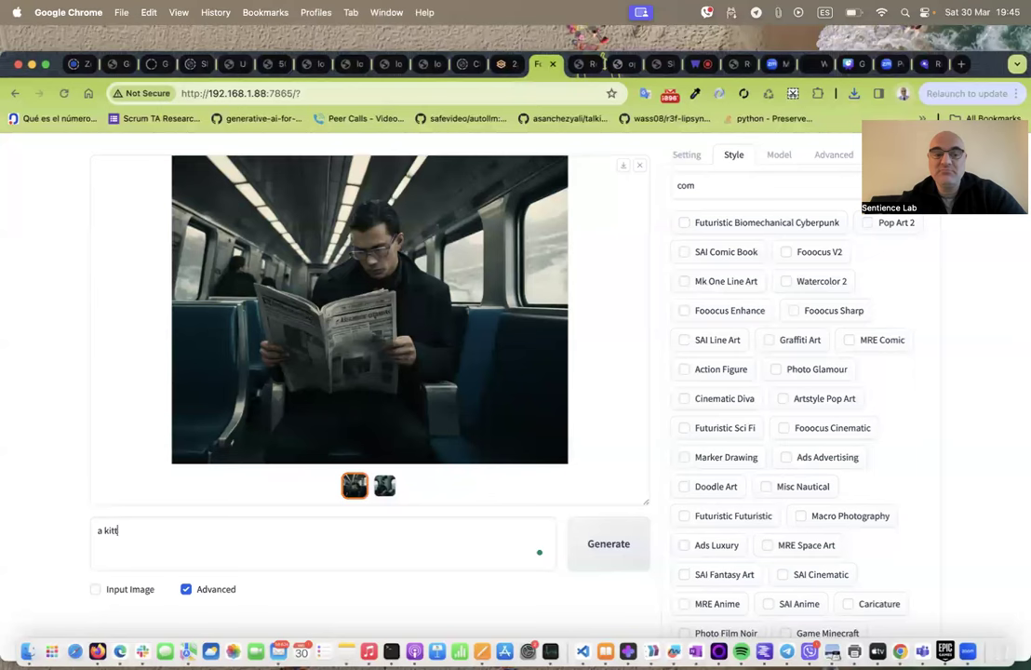
key(BackSpace)
key(BackSpace)
key(BackSpace)
key(BackSpace)
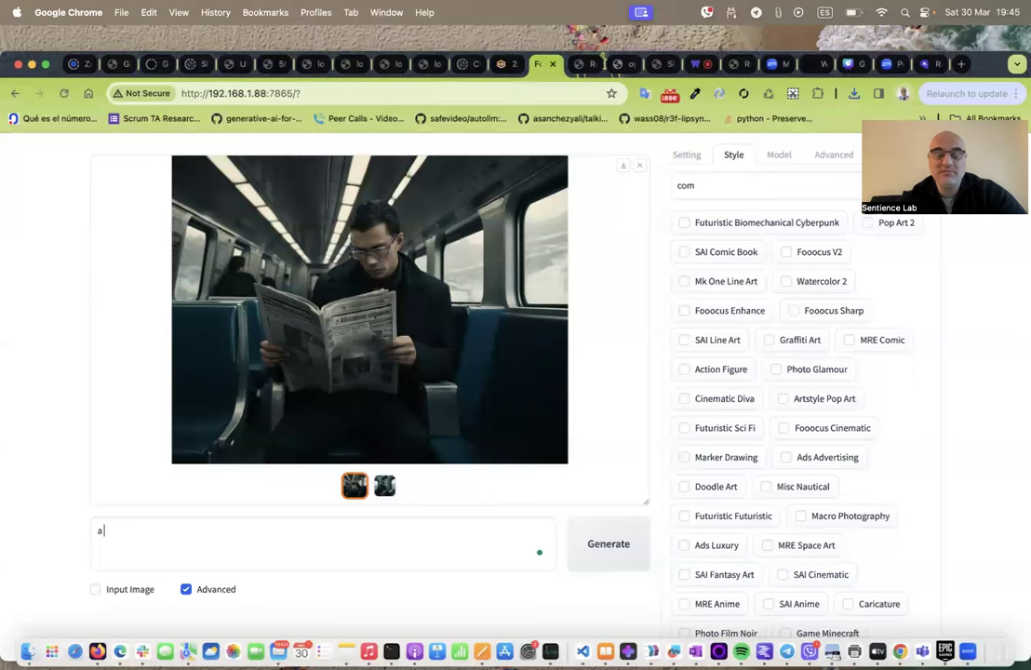
Complete the prompt as "a man making pancakes in the kitchen" and generate images with the Futuristic Biomechanical Cyberpunk style
text(wom)
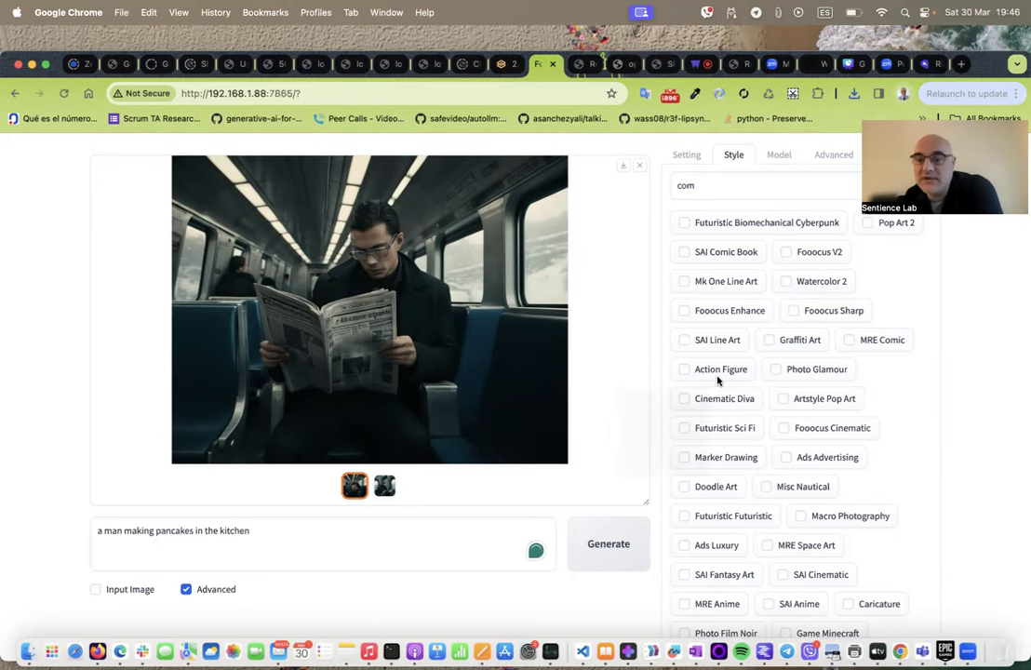
click(707, 224)
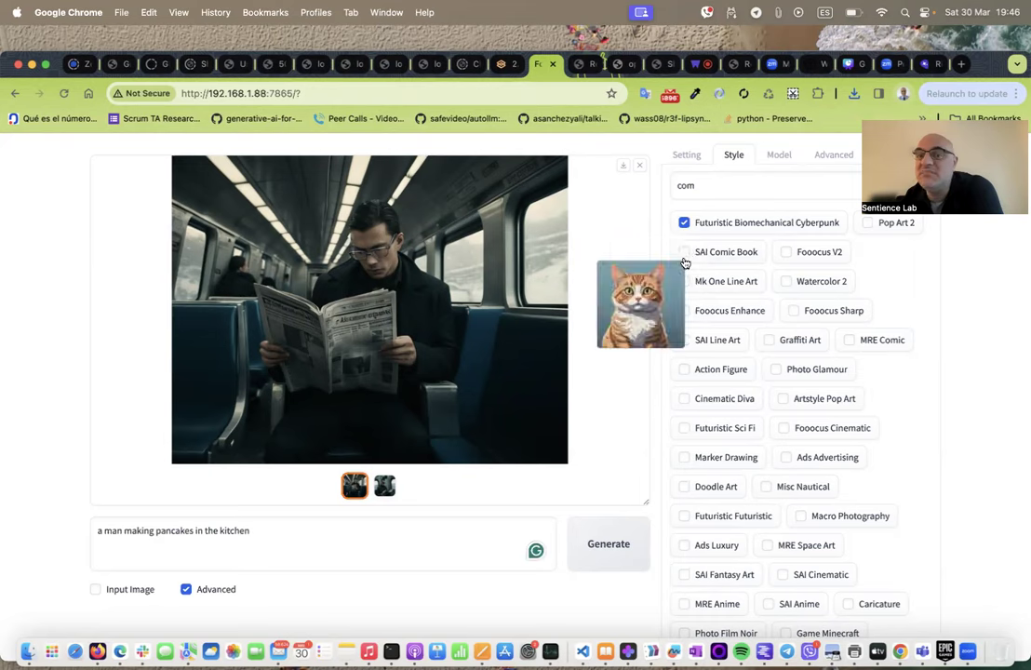
click(594, 544)
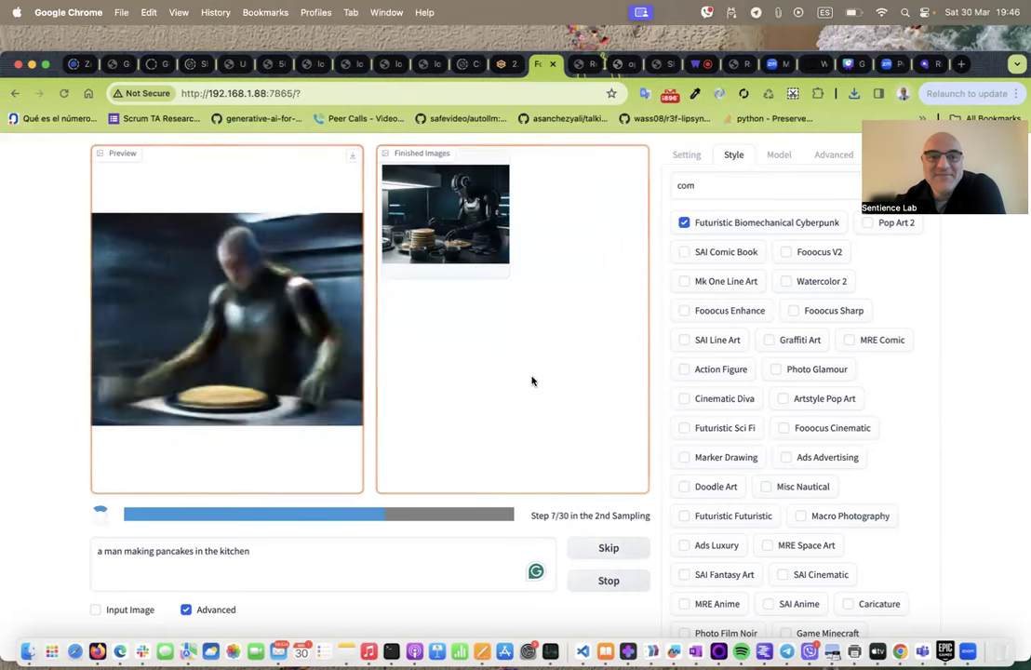
Examine both cyberpunk pancake images at full size
click(425, 253)
click(530, 316)
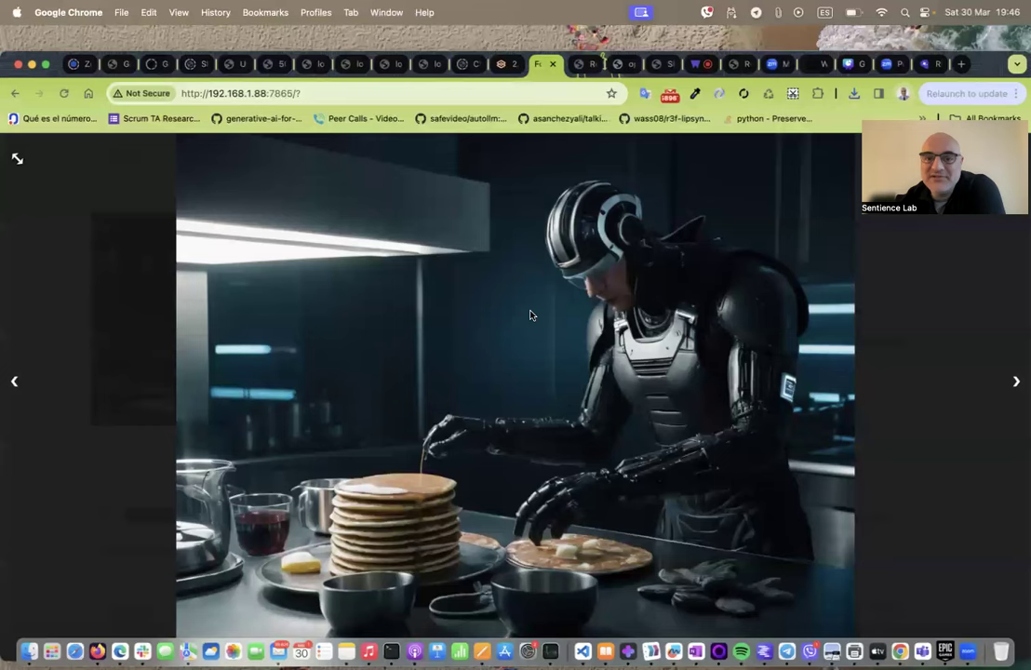
click(517, 400)
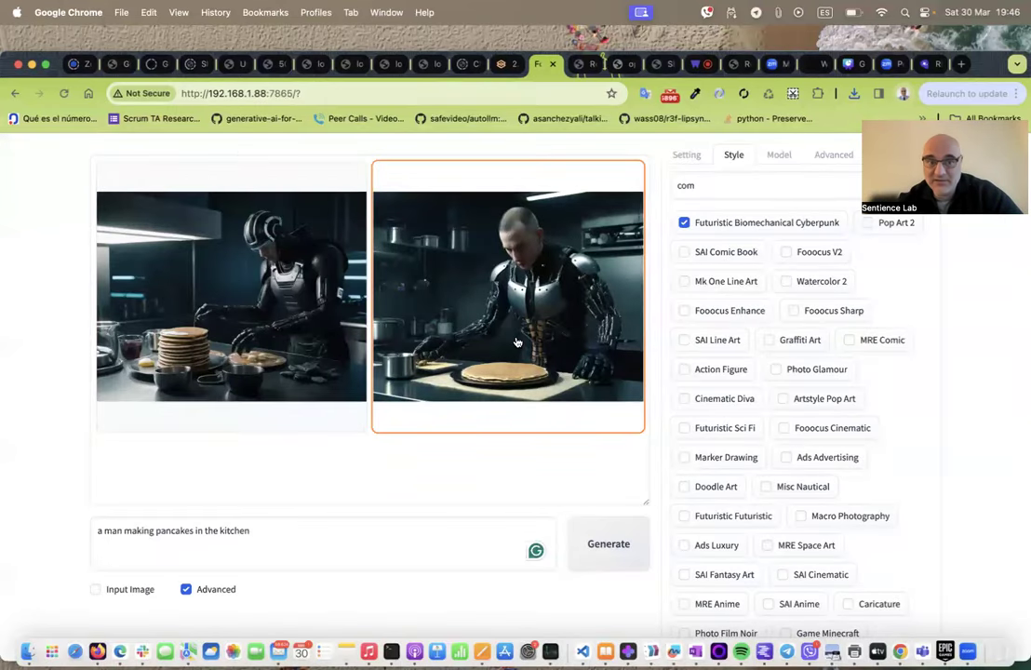
click(518, 343)
click(518, 342)
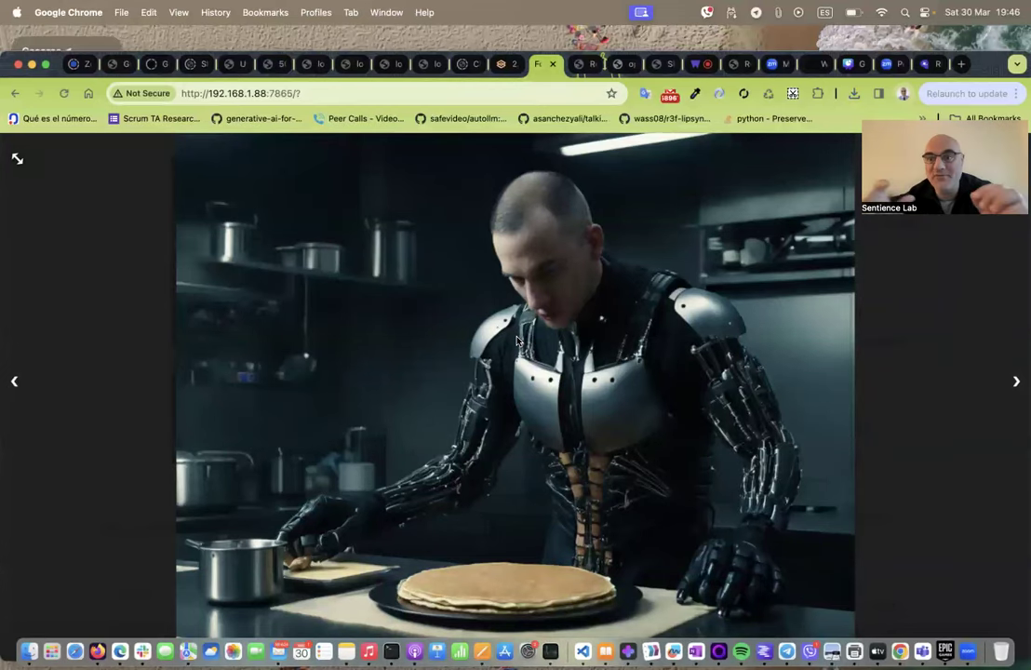
click(518, 341)
Replace the Futuristic Biomechanical Cyberpunk style with Photo Glamour and generate new pancake images
click(686, 226)
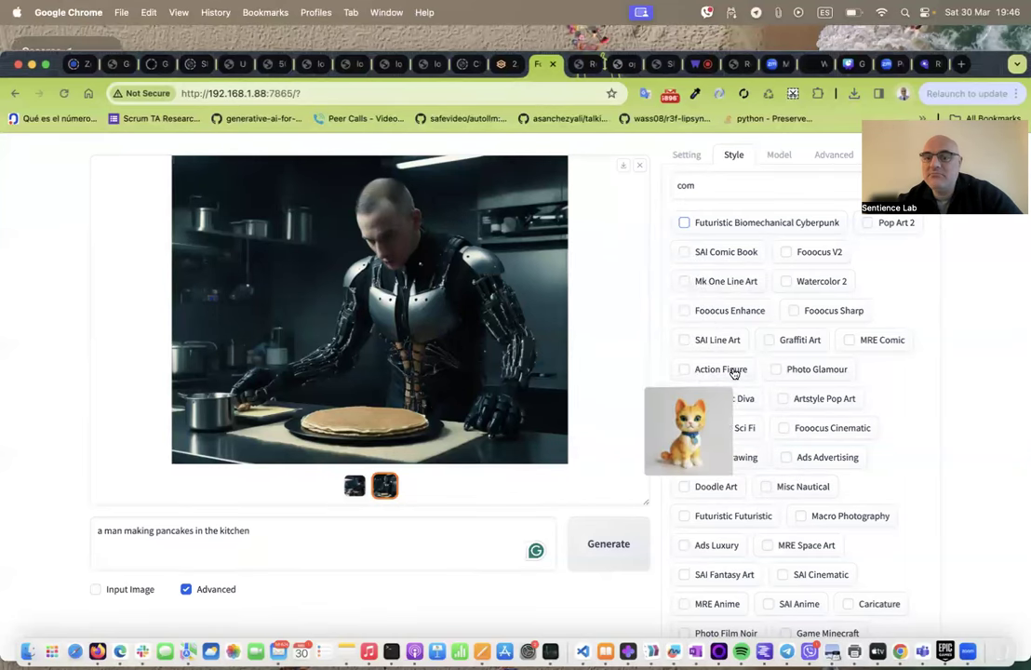
click(819, 370)
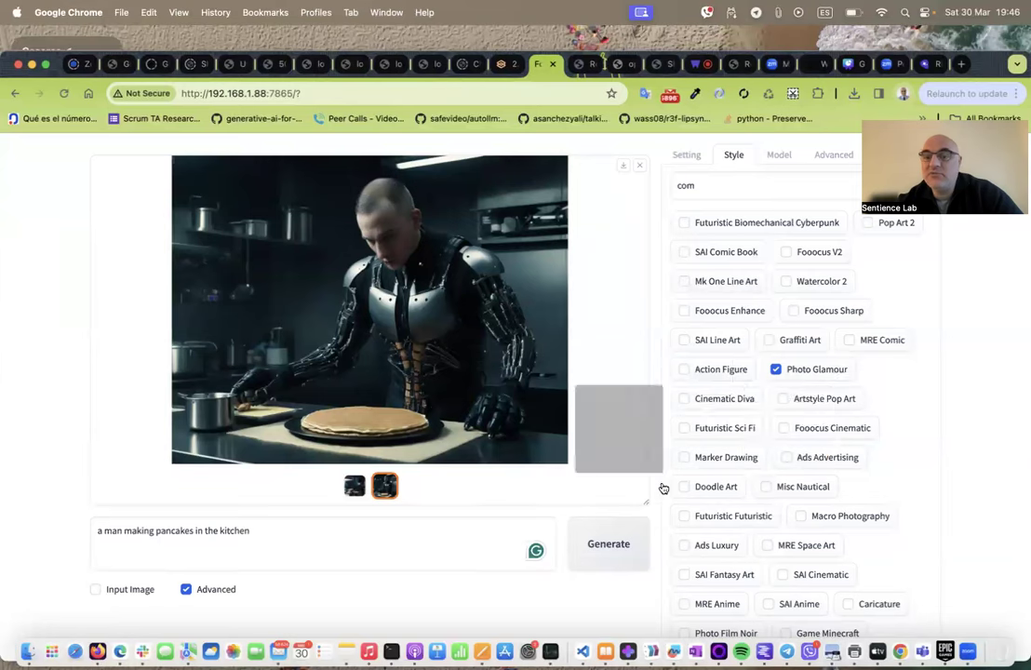
click(607, 544)
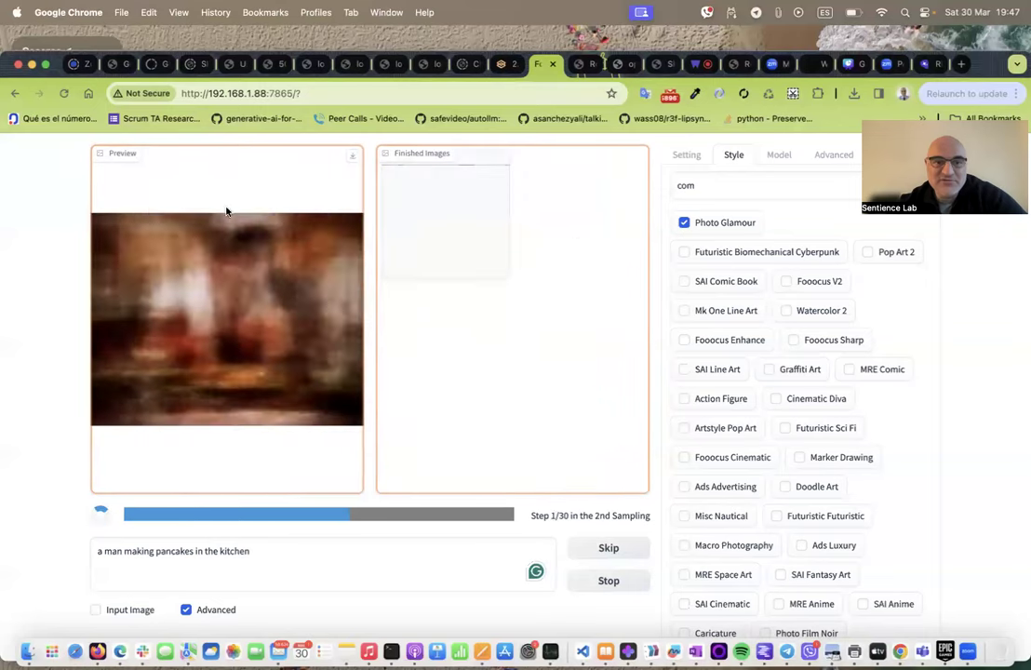
View the first Photo Glamour image, the chef in a tall hat, at full size and download it
click(482, 256)
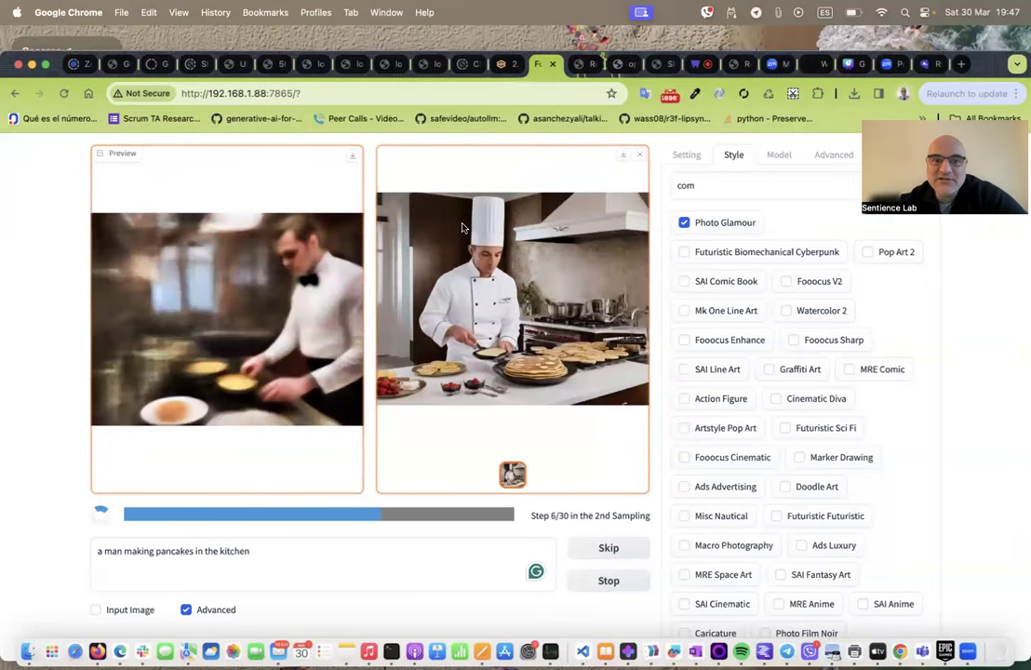
click(561, 276)
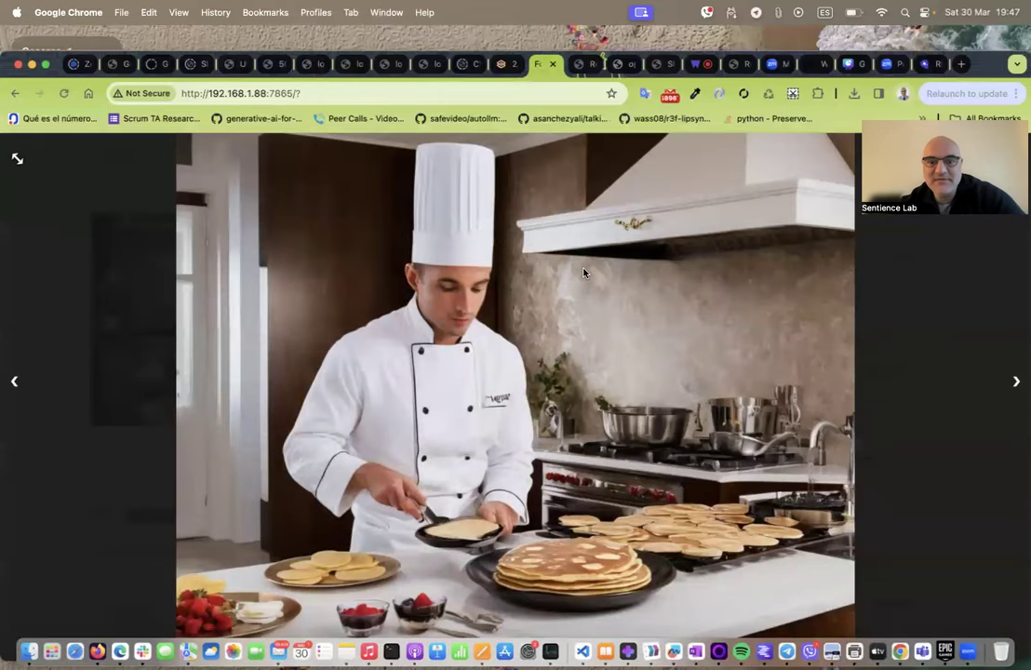
click(583, 272)
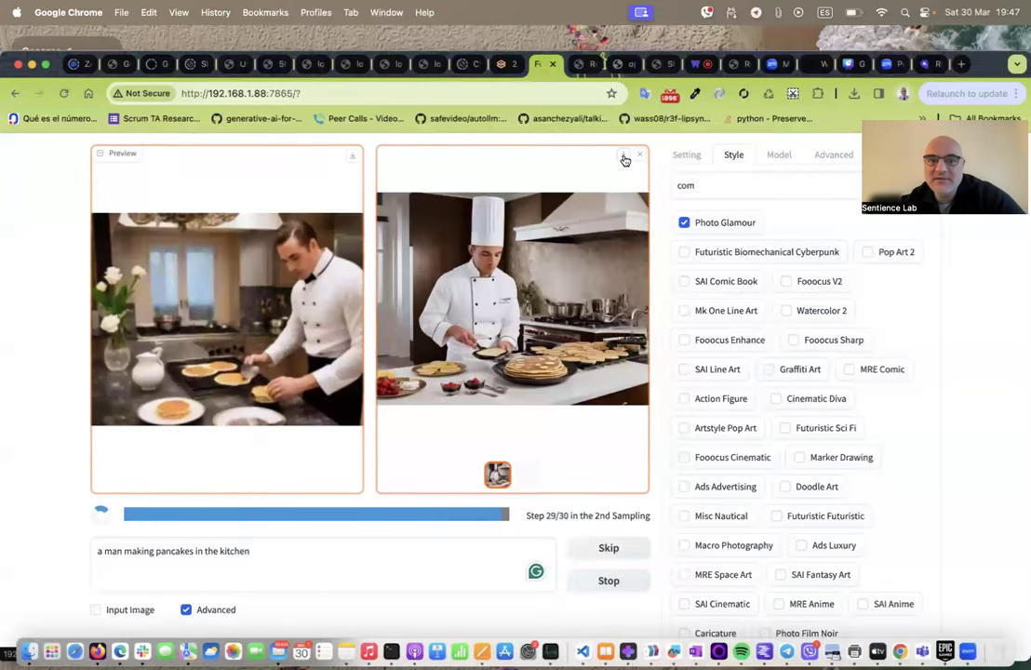
Download the second Photo Glamour image, the man in a bow tie cooking pancakes, and return to the image gallery
click(556, 289)
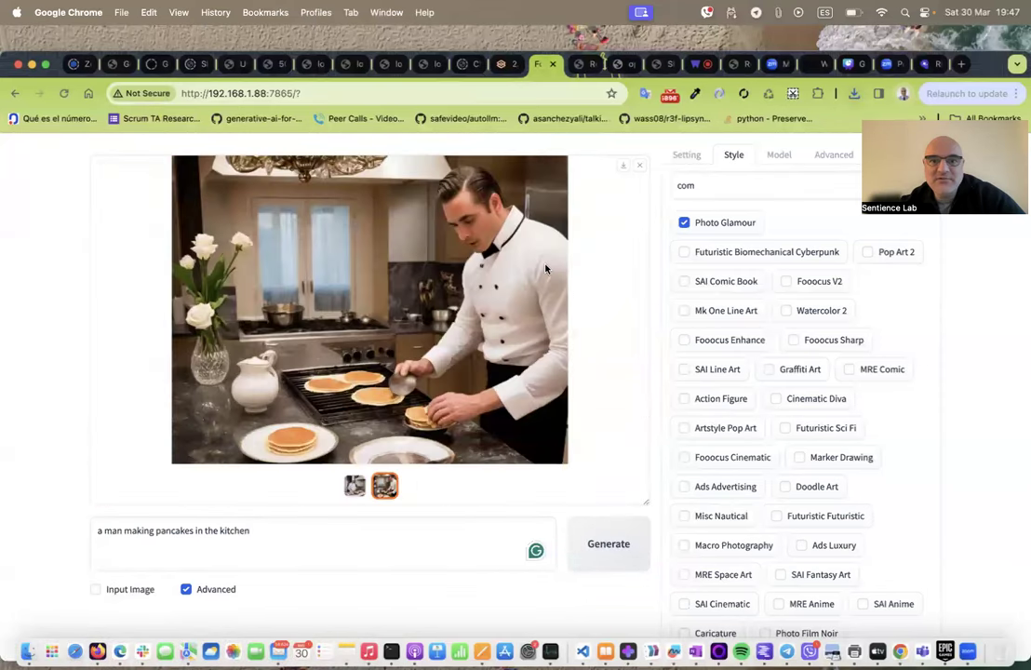
click(622, 171)
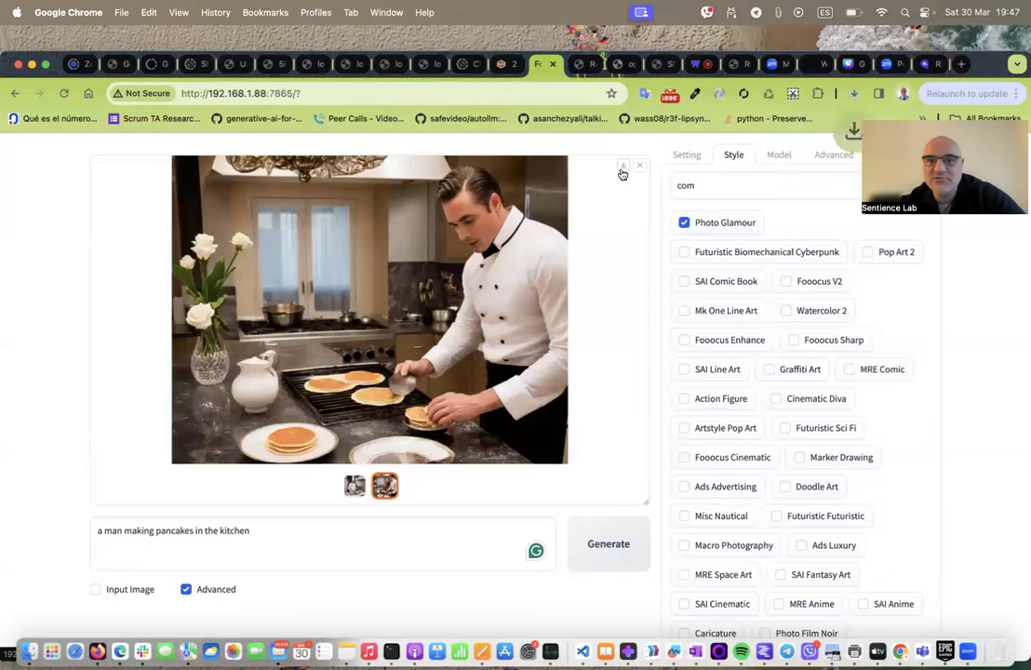
key(Escape)
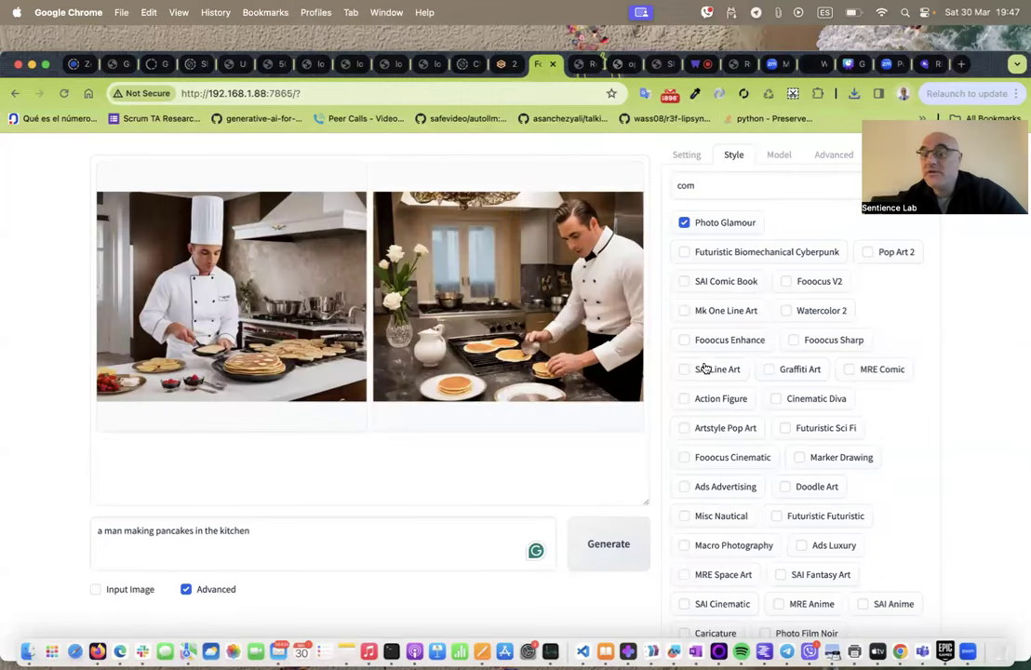
Replace the Photo Glamour style with SAI Pixel Art and generate new pancake images
scroll(843, 476, down, 10)
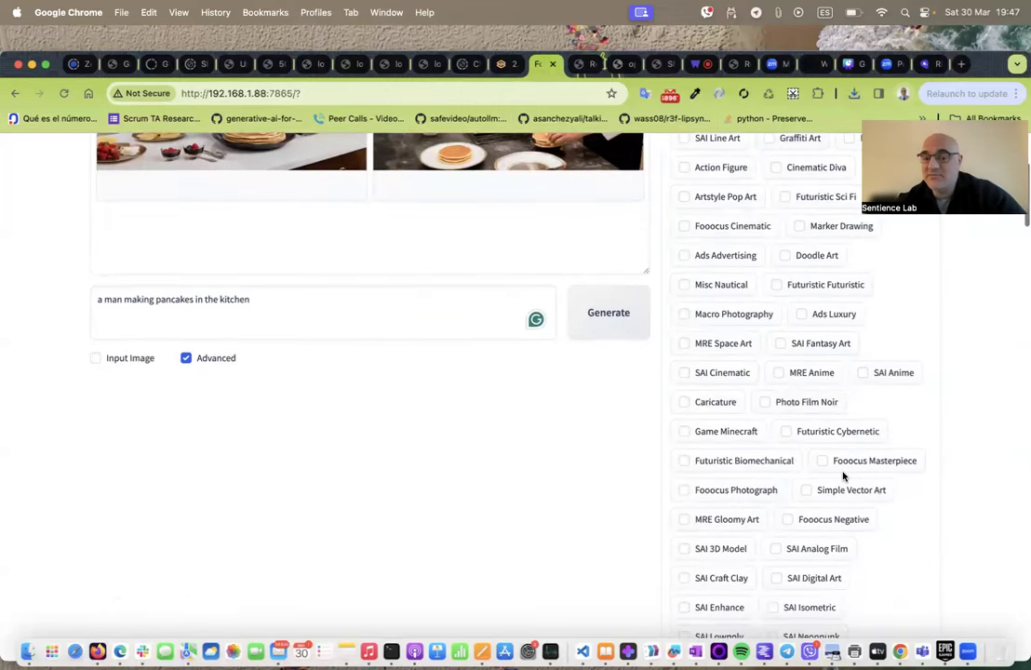
scroll(844, 475, down, 2)
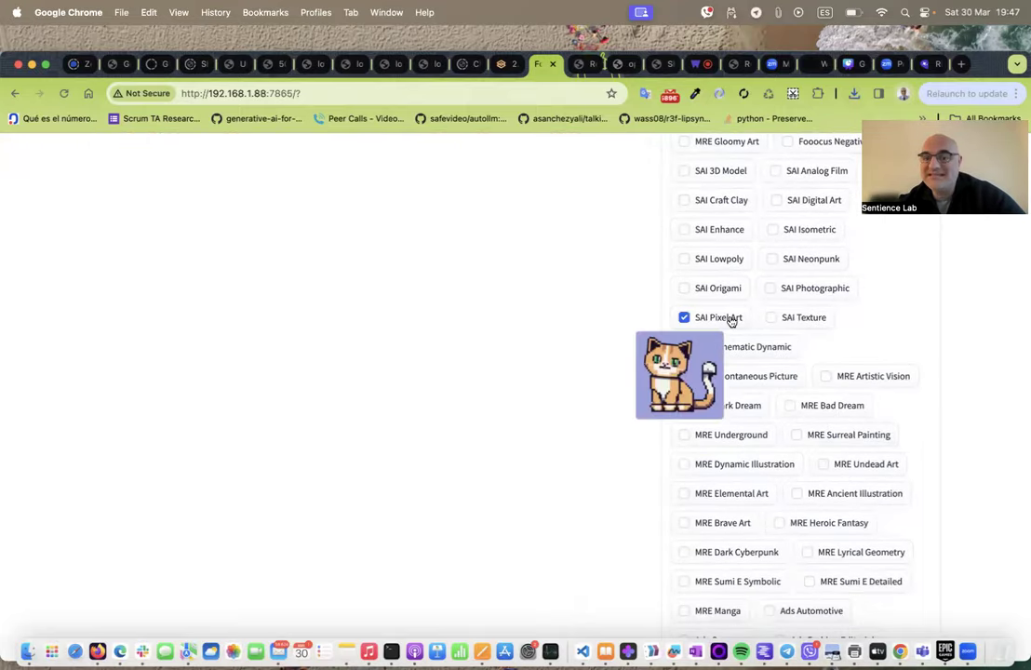
scroll(732, 321, up, 10)
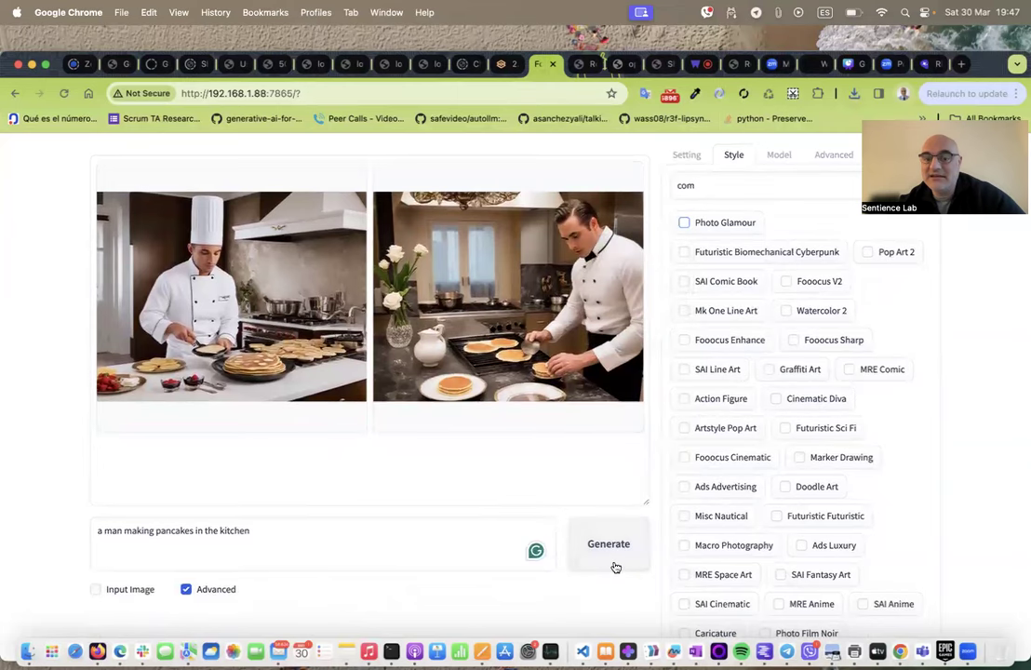
click(609, 544)
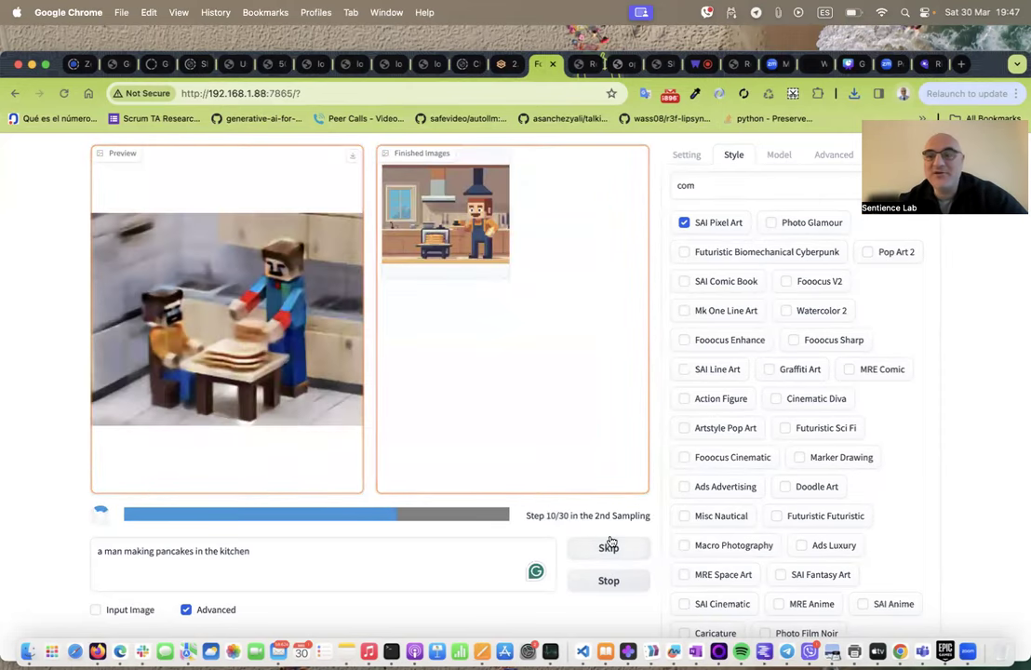
Deselect the SAI Pixel Art style and select Mk One Line Art instead
click(703, 225)
click(726, 310)
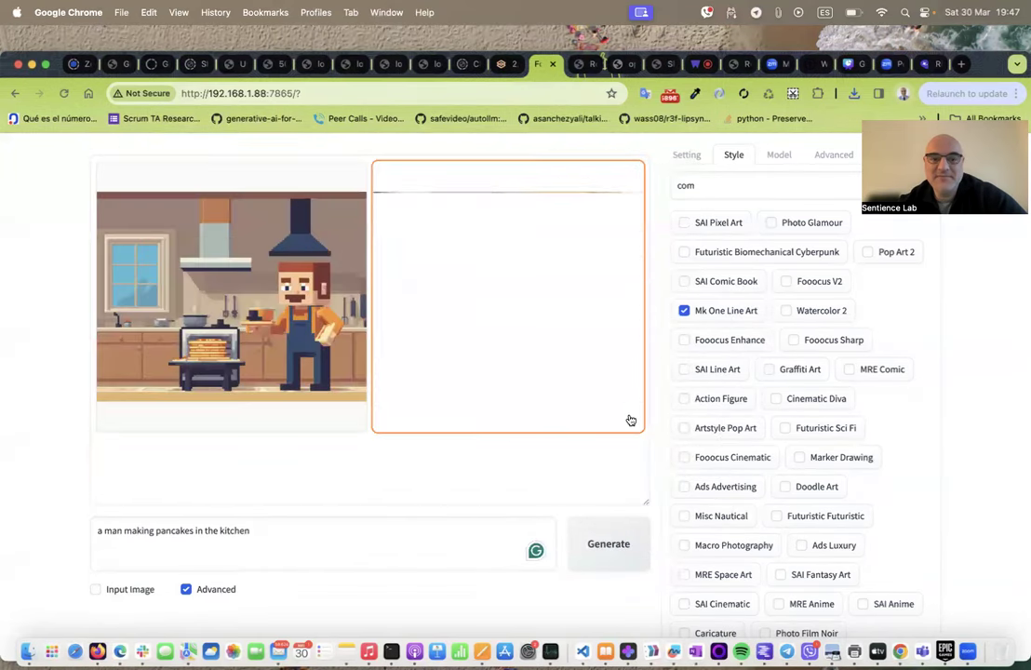
Examine the first pixel art image, the man in blue overalls beside the oven, at full size
click(475, 331)
click(476, 331)
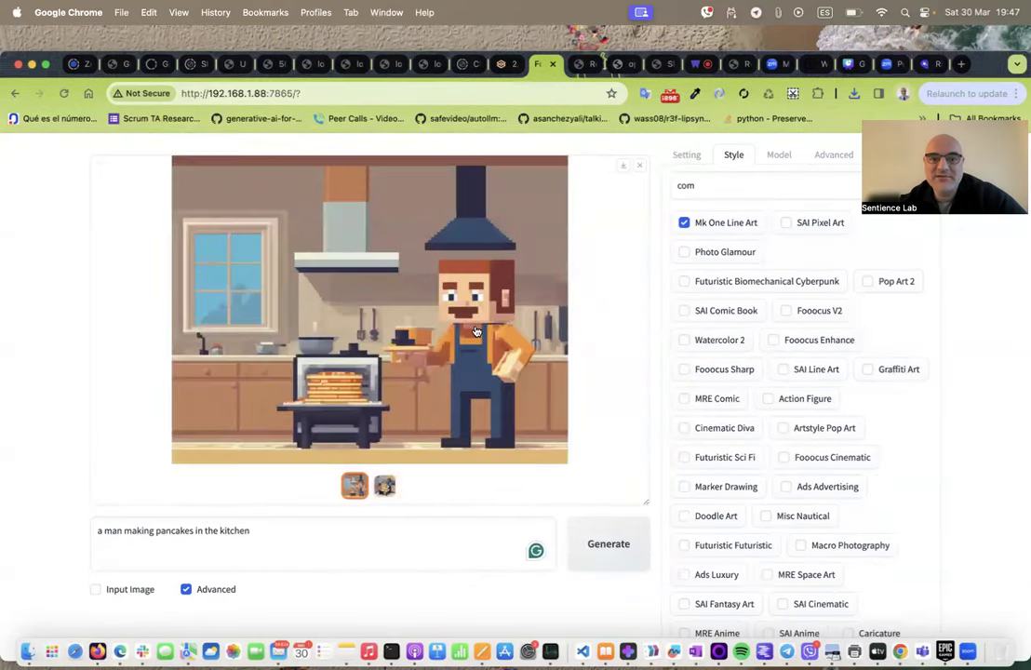
click(412, 381)
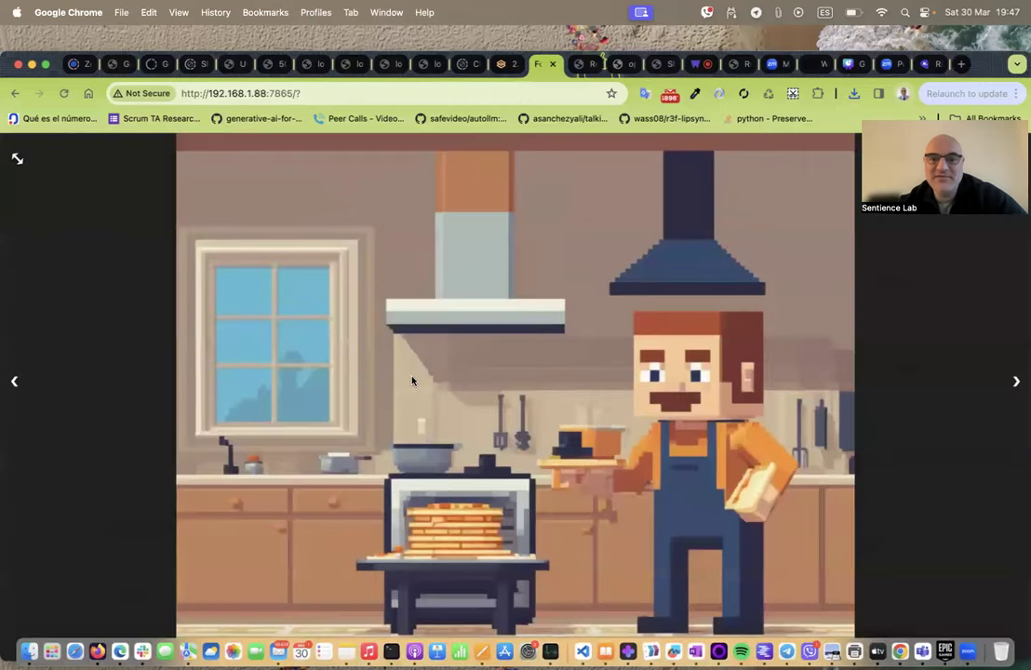
click(412, 382)
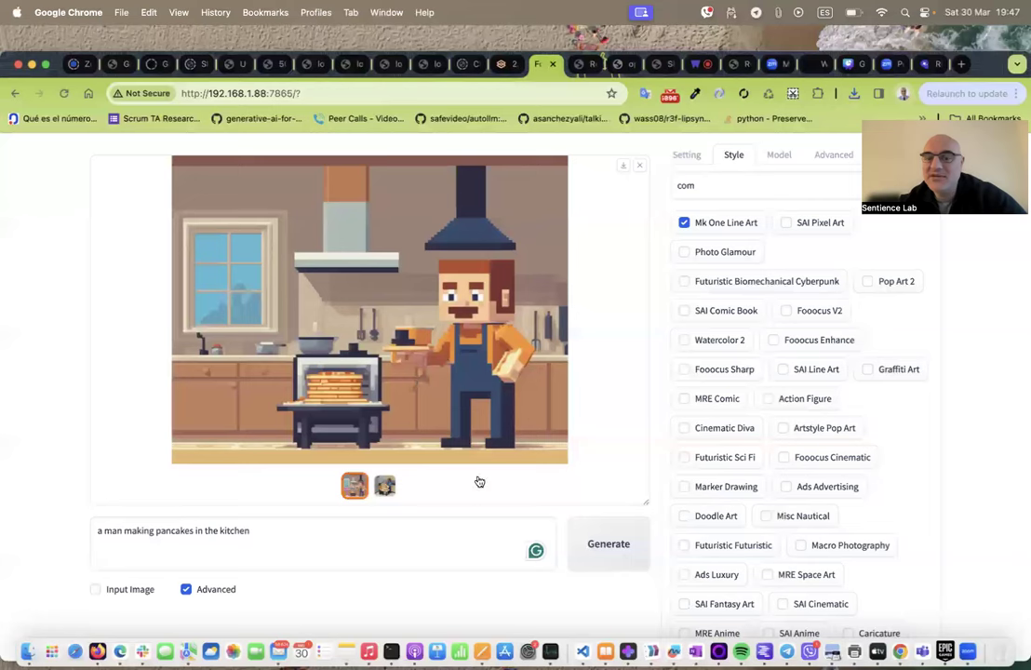
Generate the pancake prompt in the Mk One Line Art style and look through the other available styles meanwhile
click(574, 562)
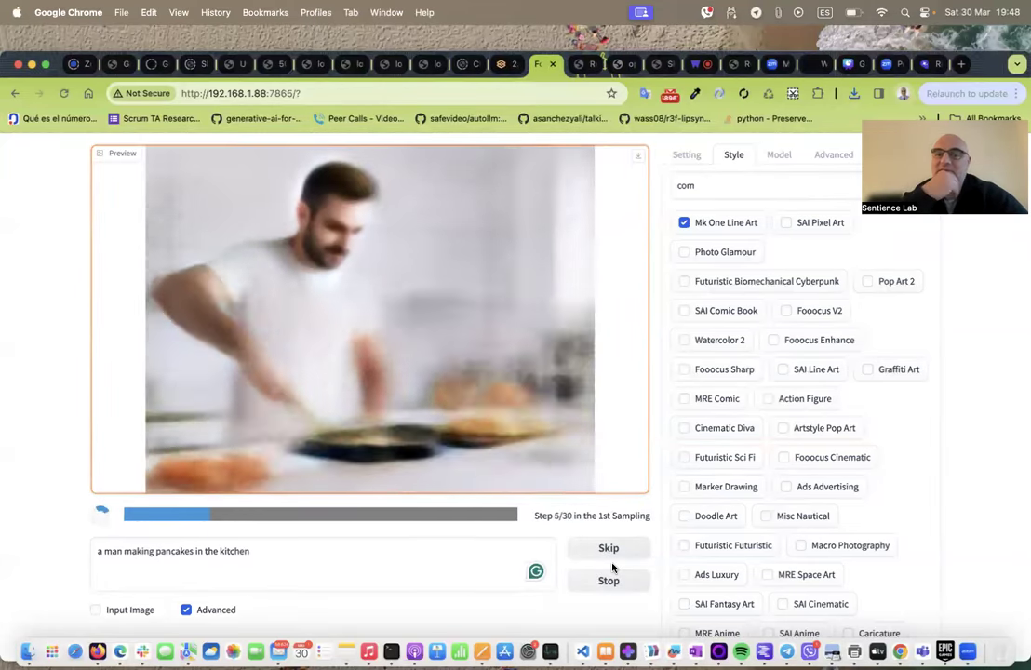
scroll(879, 526, down, 15)
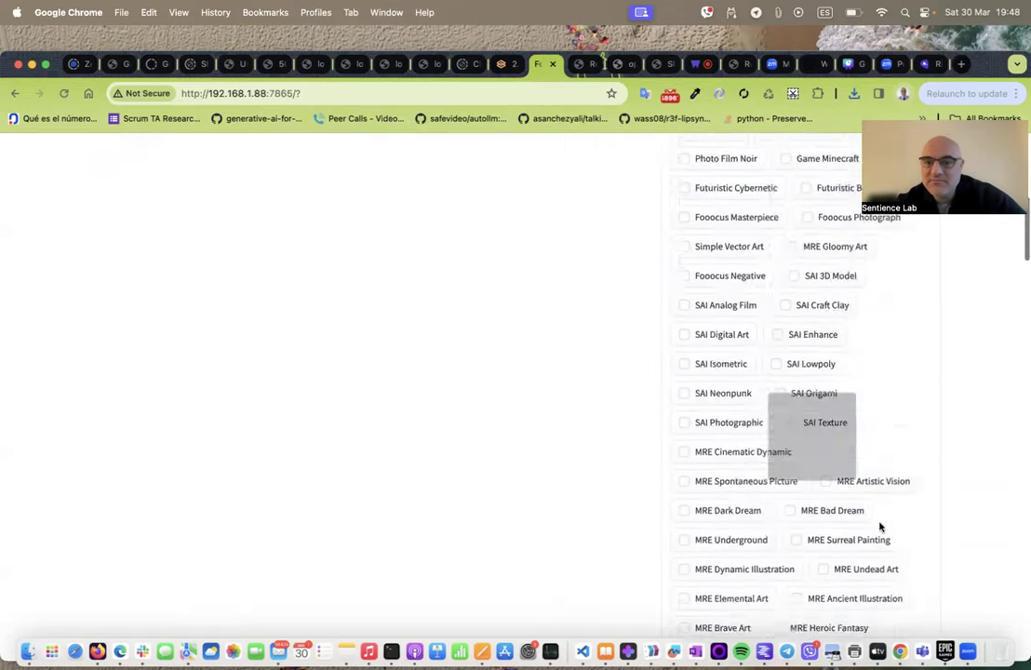
scroll(880, 527, down, 20)
scroll(879, 527, up, 10)
scroll(879, 527, up, 15)
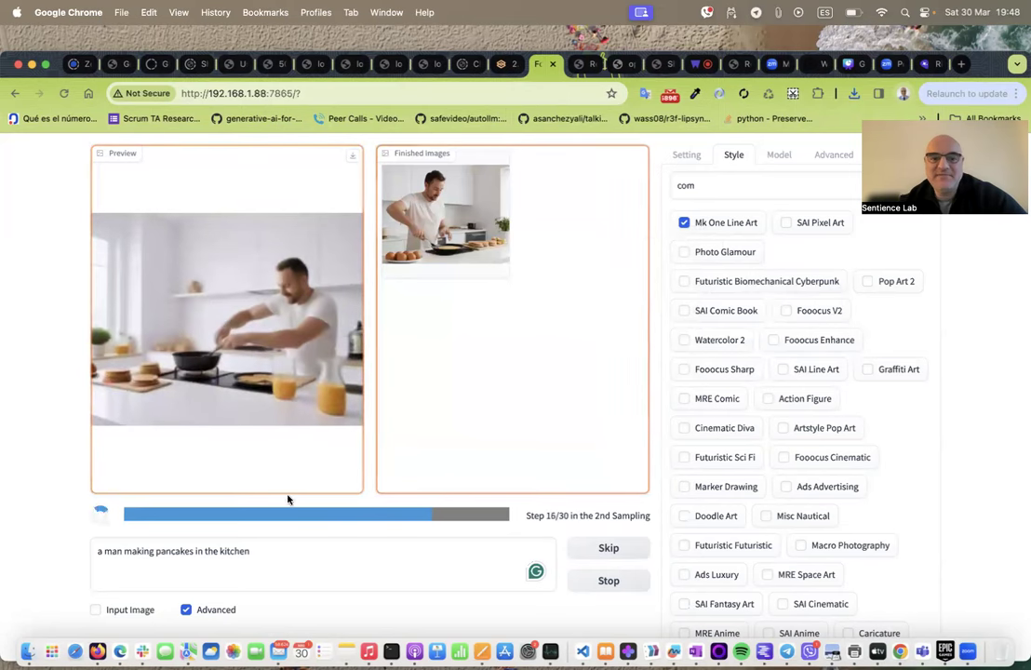
Reload the page with the prompt "a man making pancakes in the kitchen" and select Mk One Line Art among the advanced styles
key(super+a)
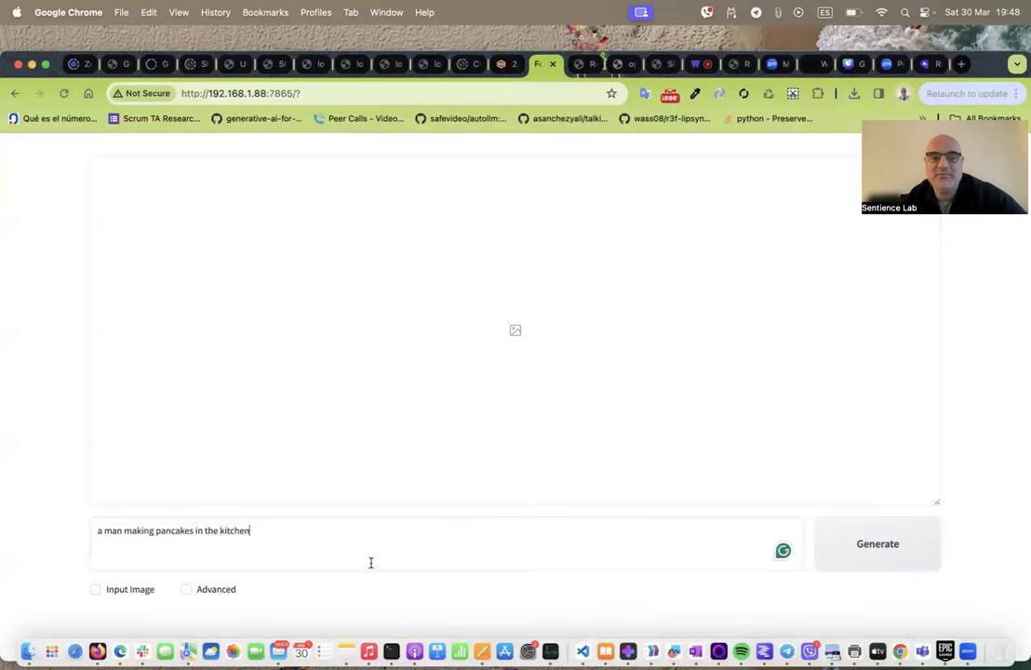
click(223, 594)
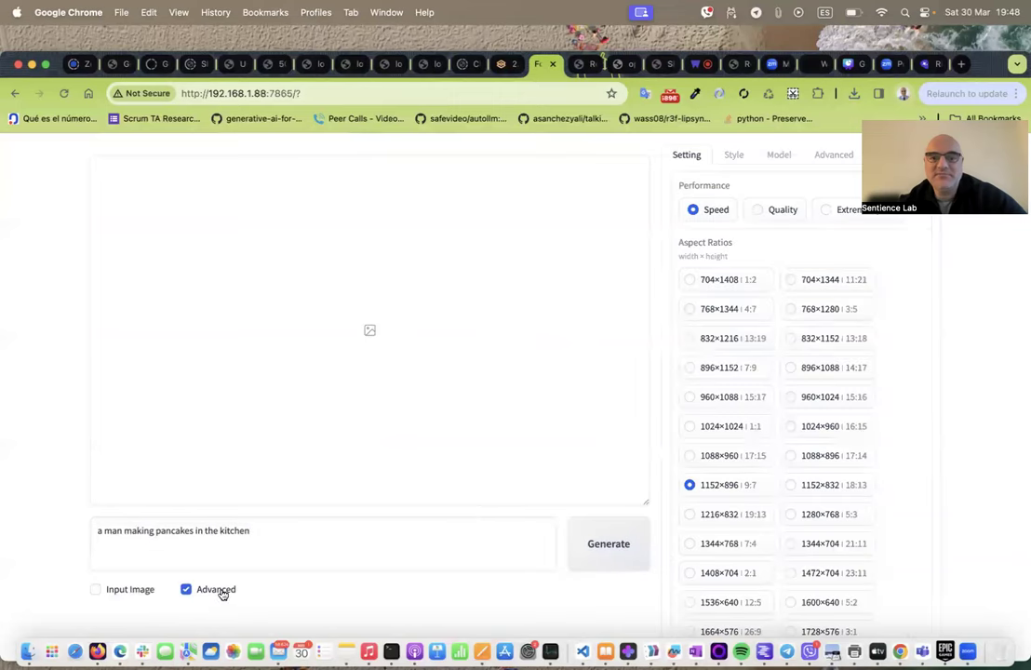
click(735, 158)
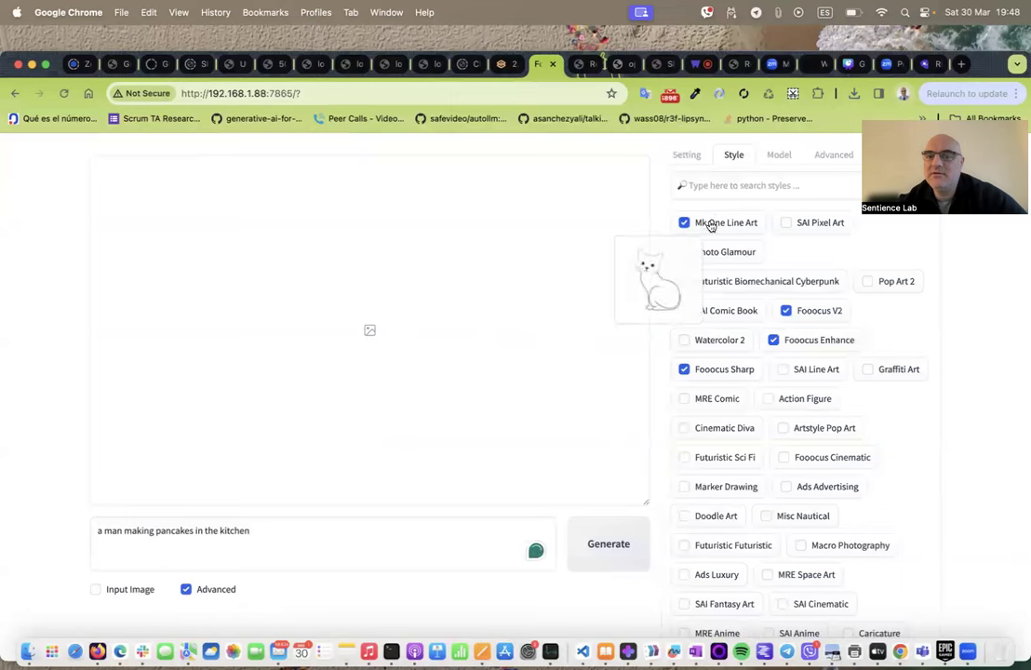
Deselect the Fooocus V2, Fooocus Enhance and Fooocus Sharp styles and generate the pancake images again
click(819, 312)
click(823, 344)
click(684, 369)
click(610, 545)
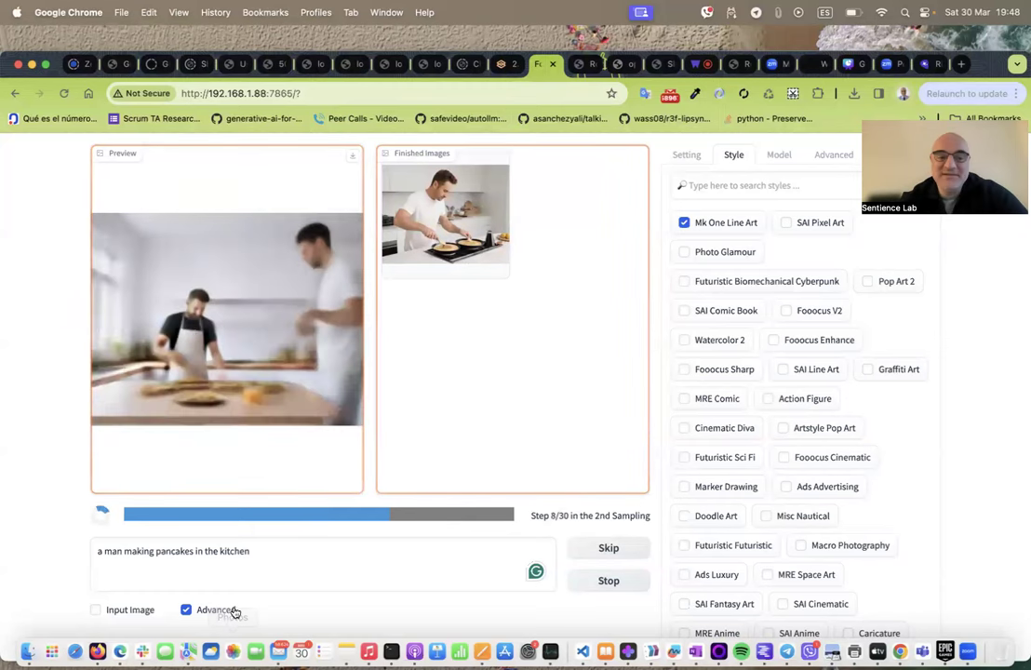
Replace the prompt with "a cat and a dog" and generate images in the Mk One Line Art style
drag(261, 554, 19, 539)
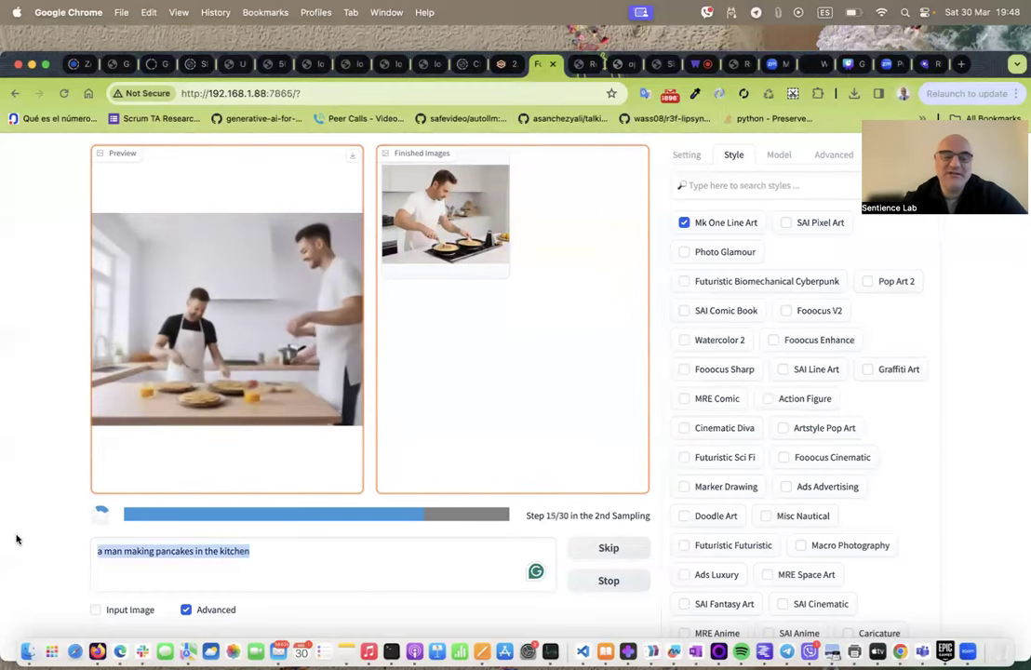
text(a)
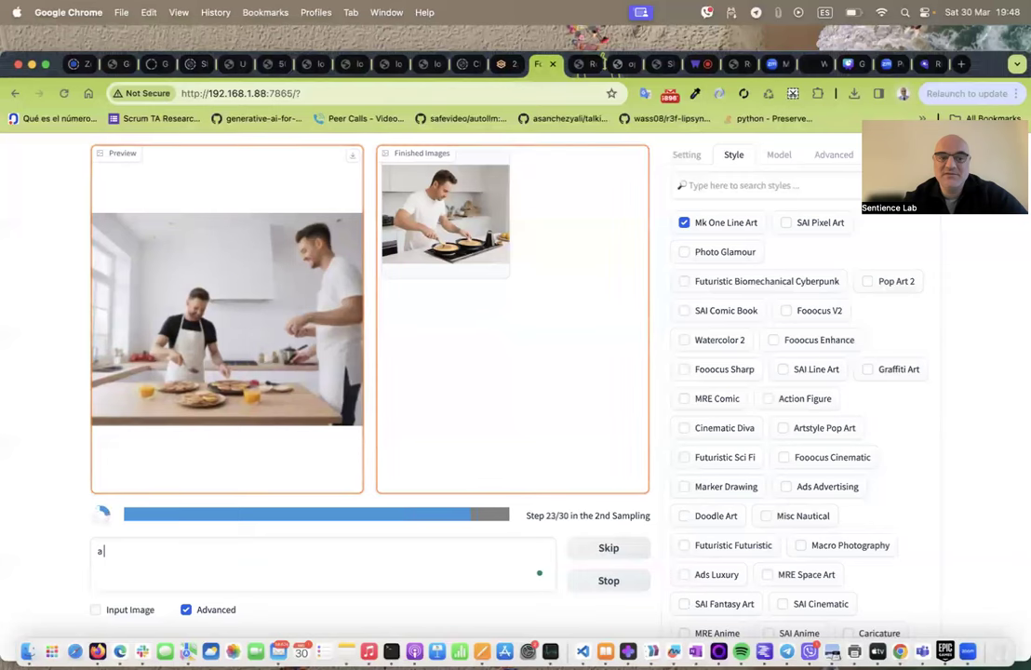
text( cat and a)
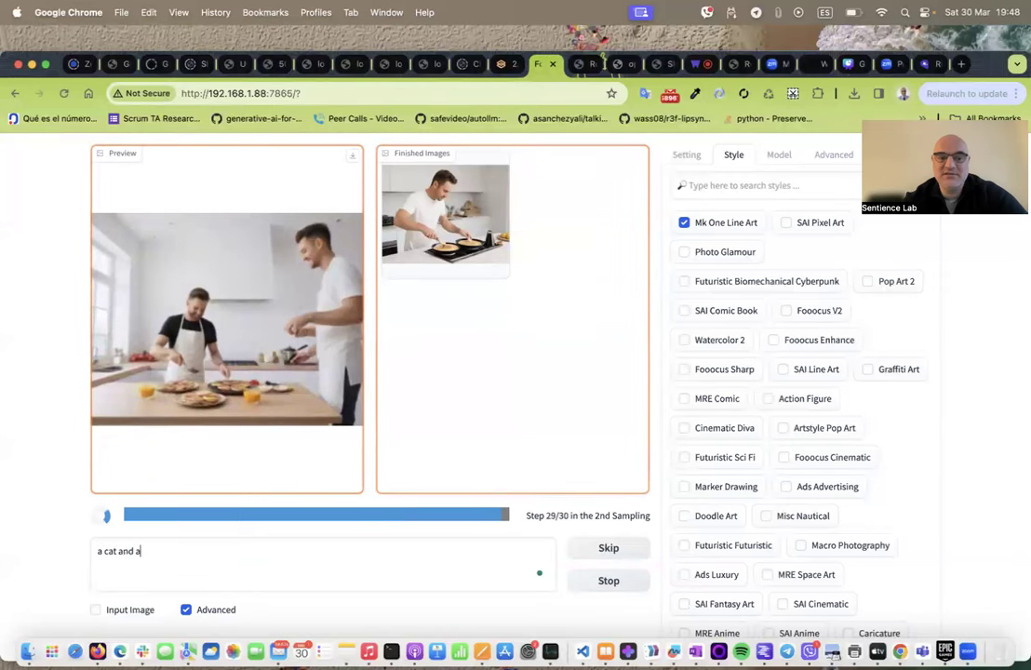
text( dog)
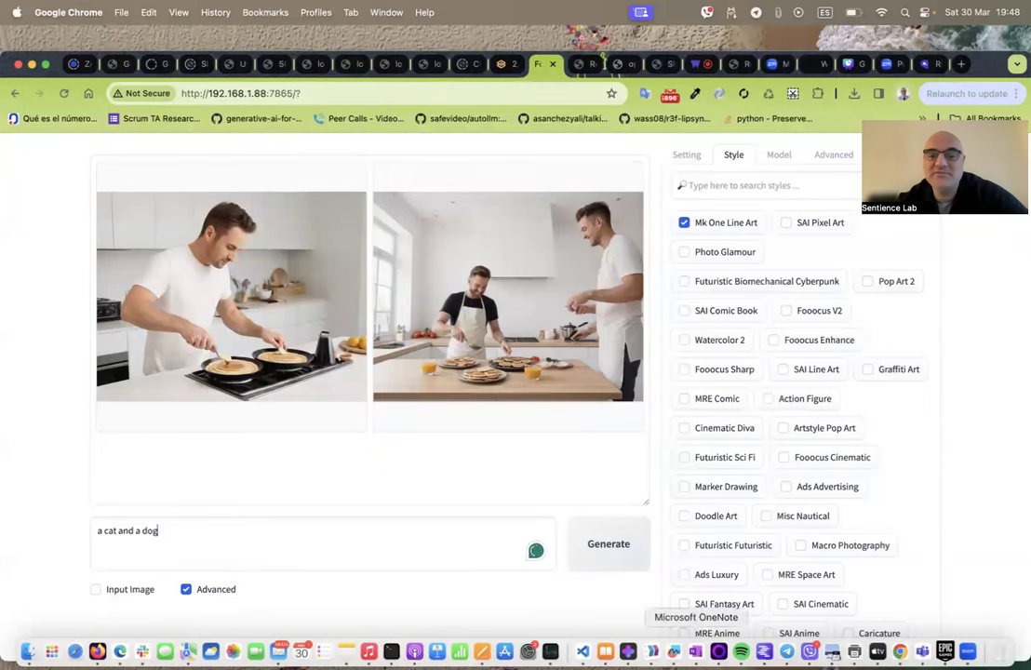
click(622, 553)
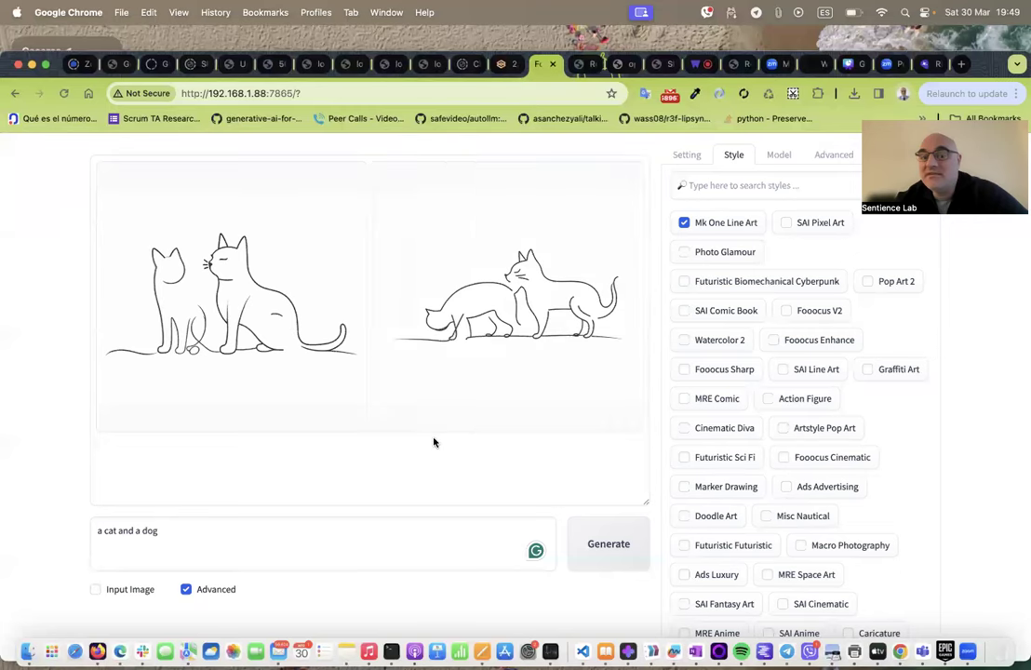
Switch the style from Mk One Line Art to Doodle Art and generate the "a cat and a dog" images again
drag(642, 330, 697, 224)
click(697, 223)
drag(772, 299, 861, 526)
scroll(862, 526, down, 3)
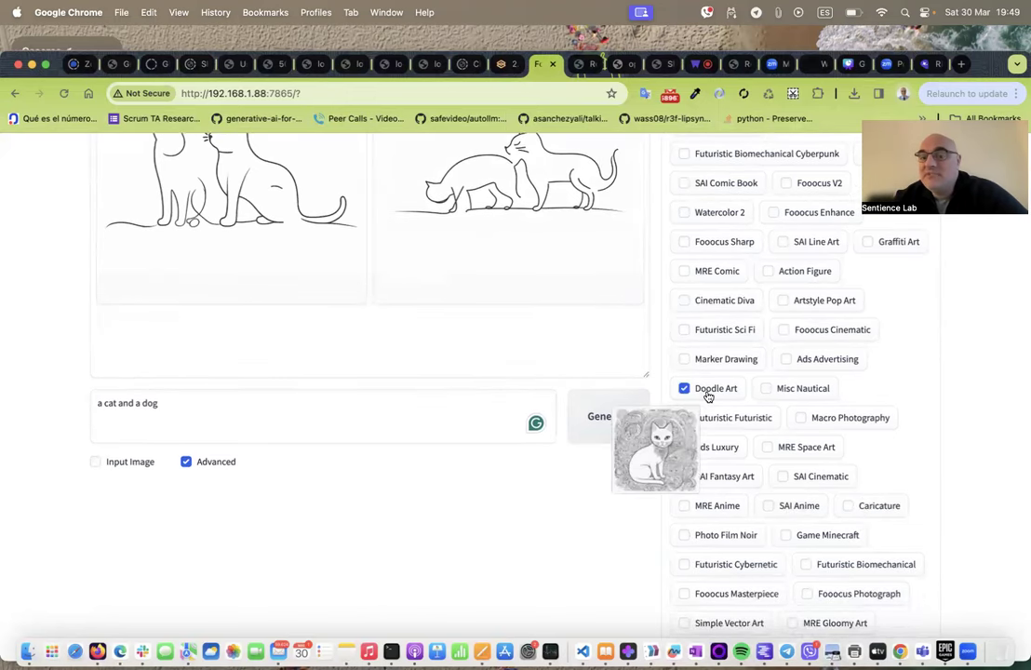
click(612, 427)
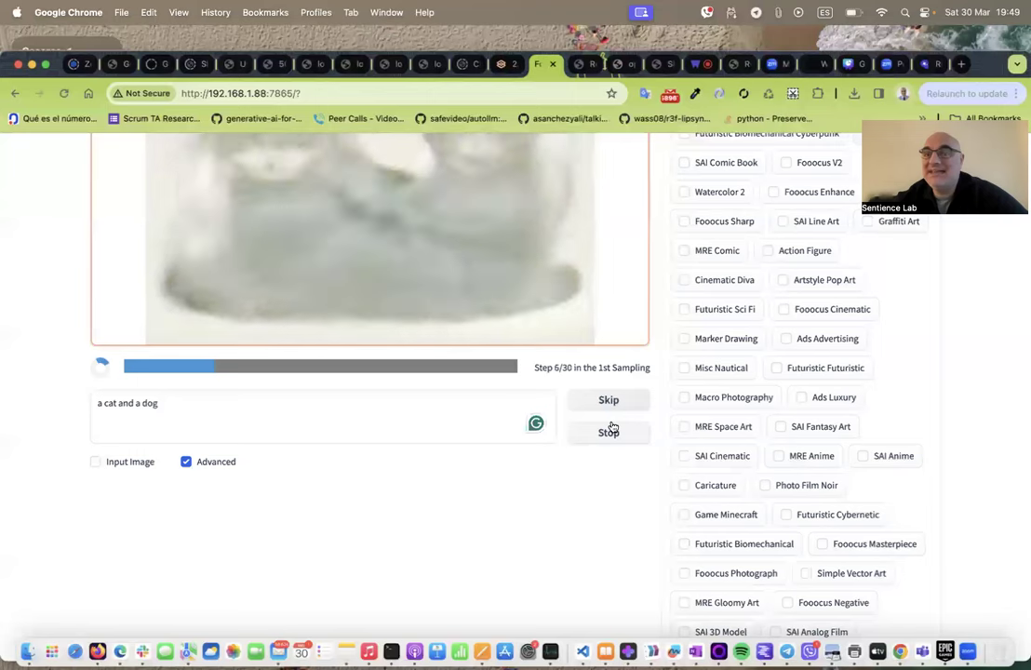
scroll(718, 357, up, 1)
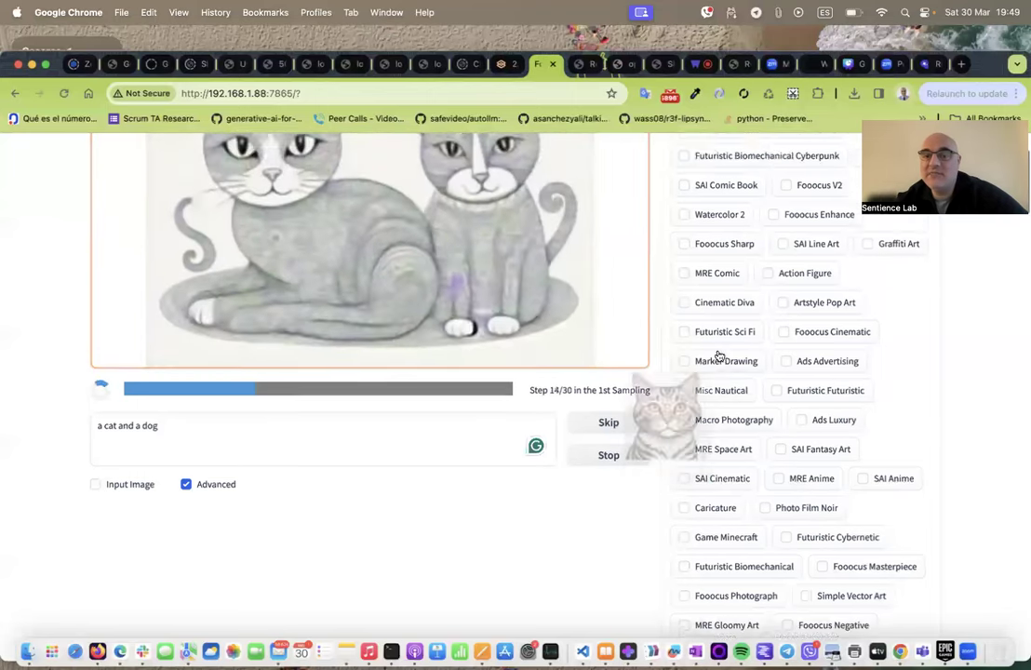
scroll(719, 356, up, 3)
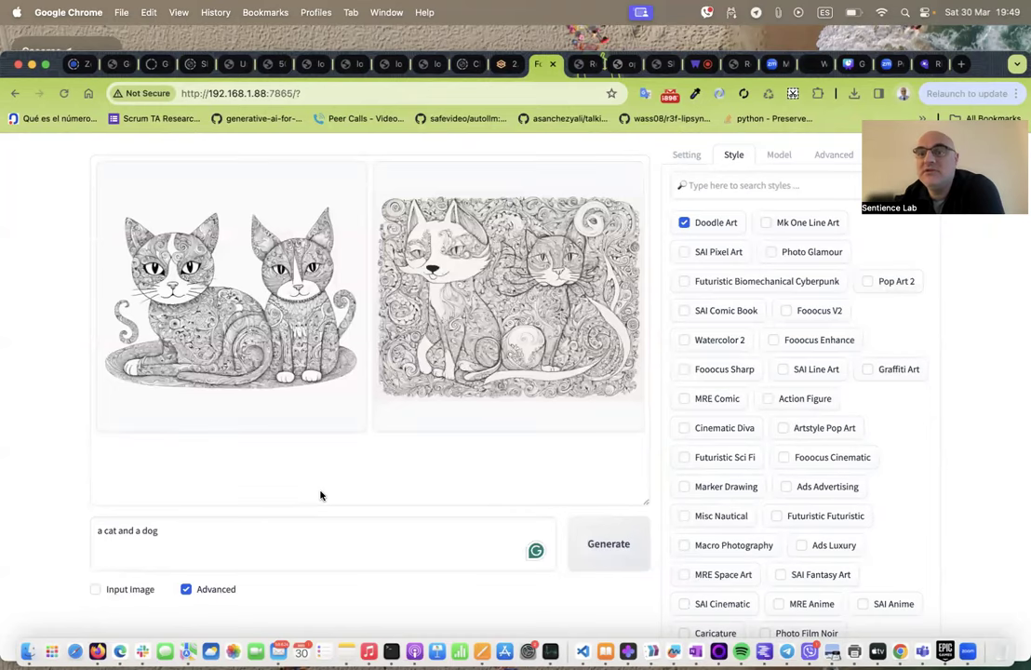
scroll(737, 495, down, 3)
scroll(736, 496, up, 3)
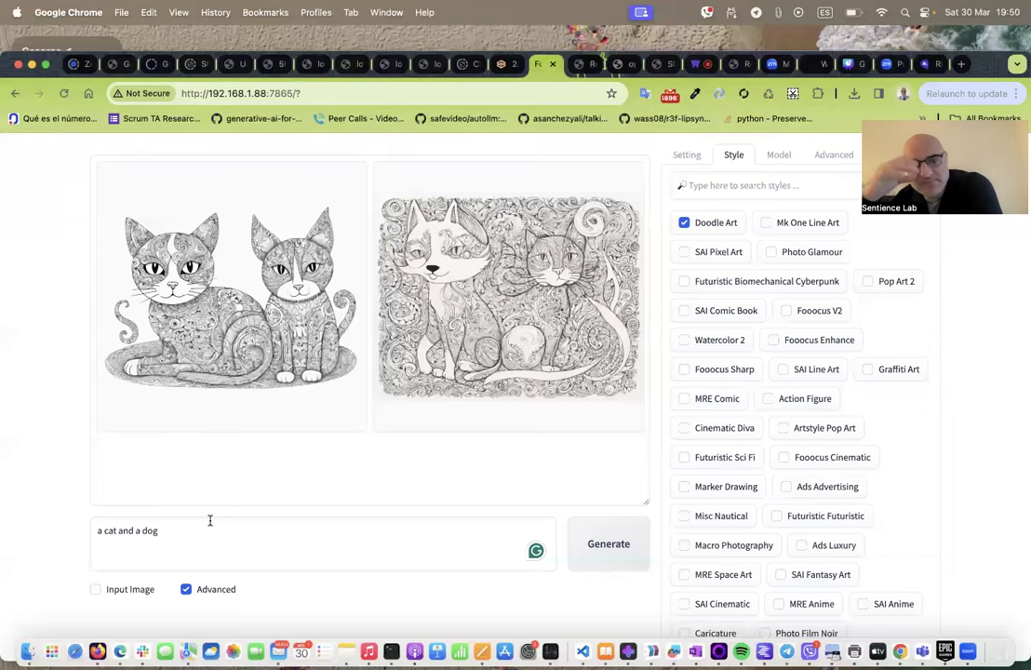
View ic.png from the Downloads folder in Preview, closing sales.pdf and the photo when done
click(28, 651)
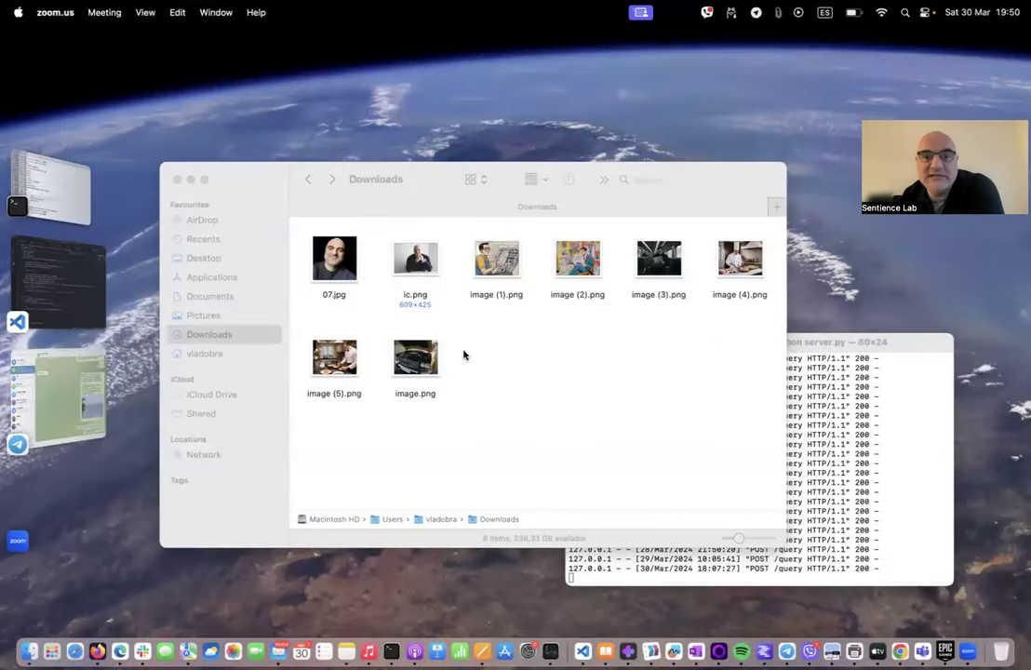
double_click(428, 267)
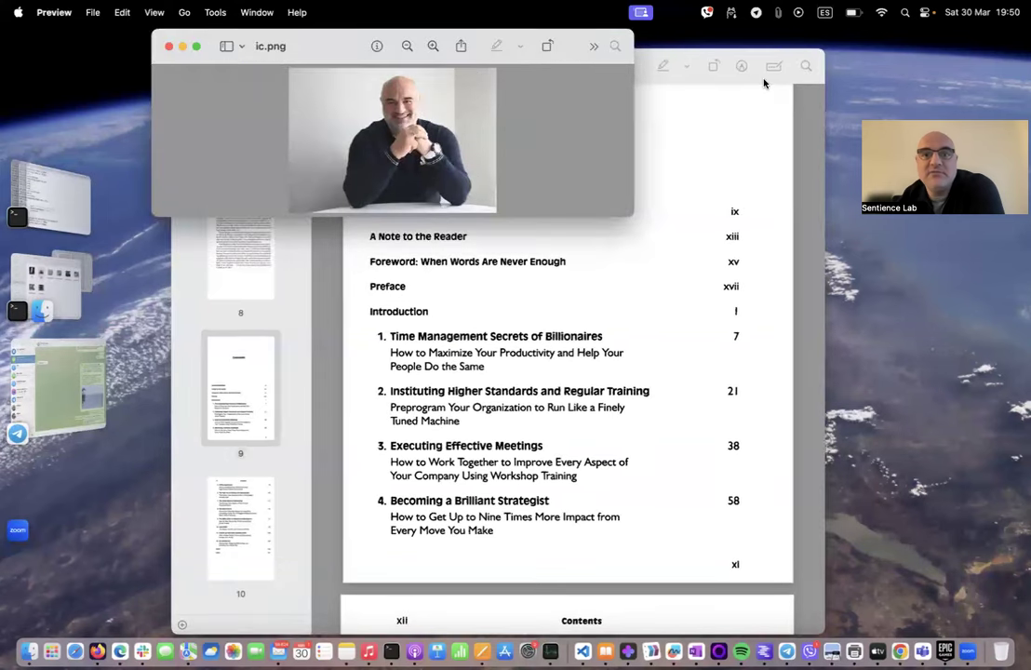
click(735, 61)
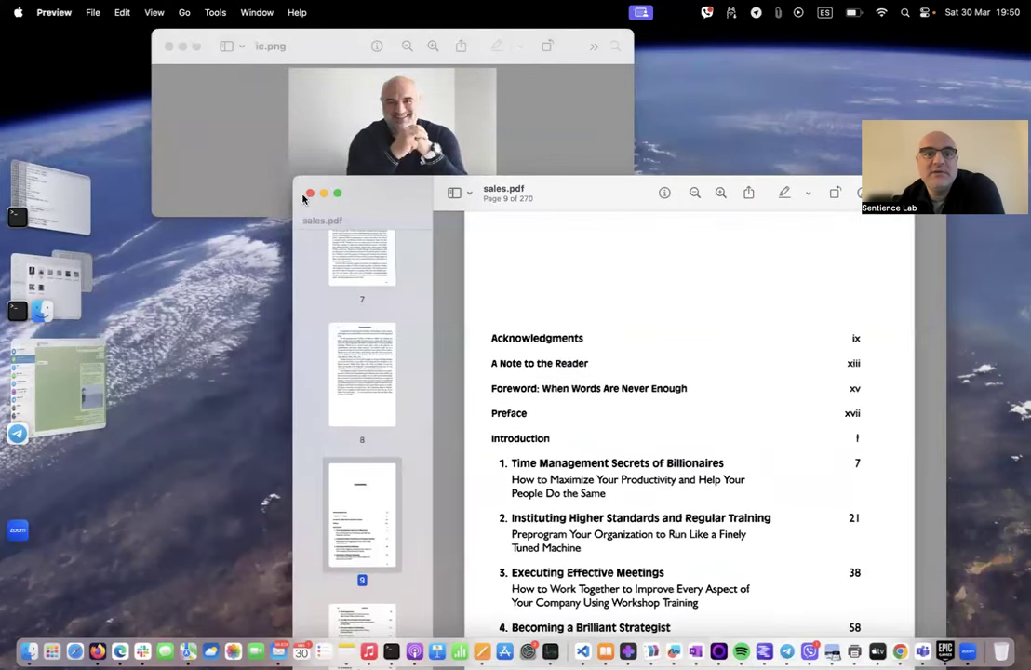
click(310, 194)
drag(628, 209, 792, 336)
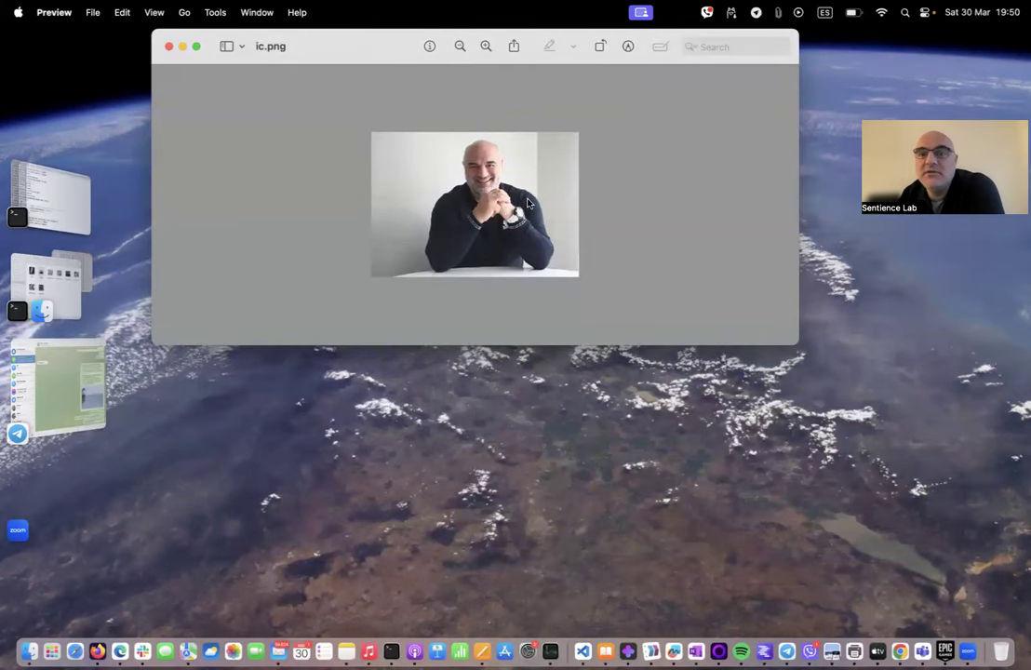
click(169, 47)
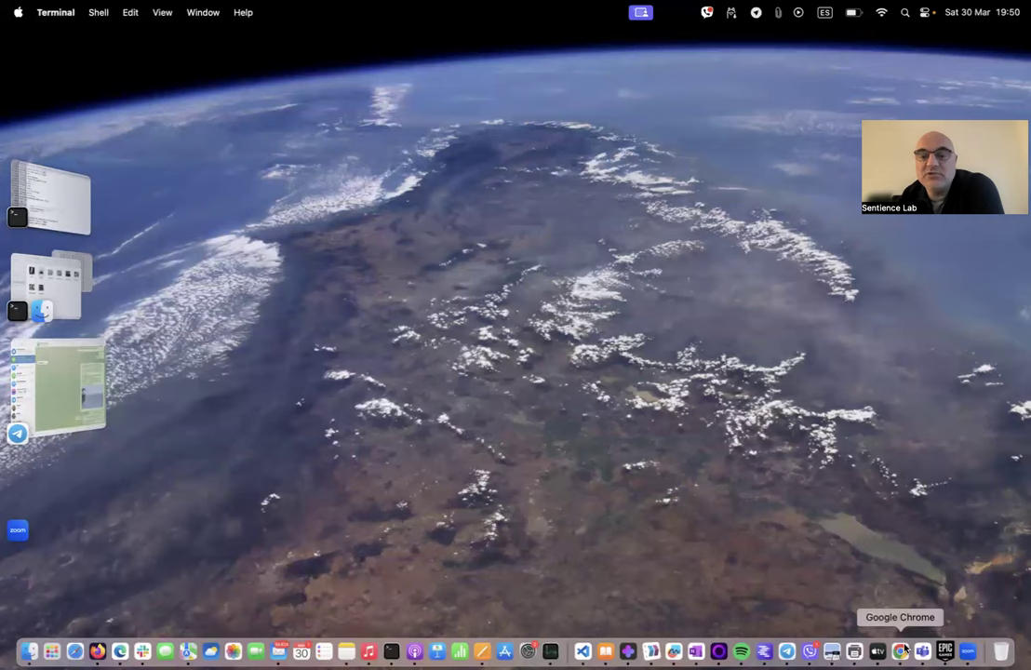
Switch back to Chrome, reload the Fooocus page and enable Input Image with the Image Prompt options showing
click(900, 651)
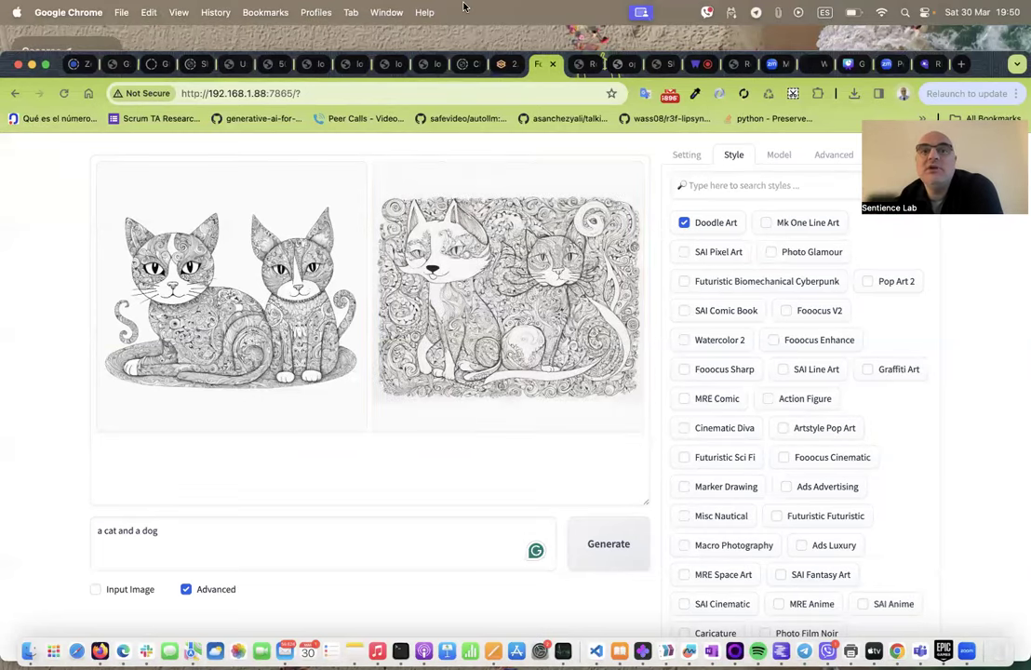
scroll(389, 452, down, 5)
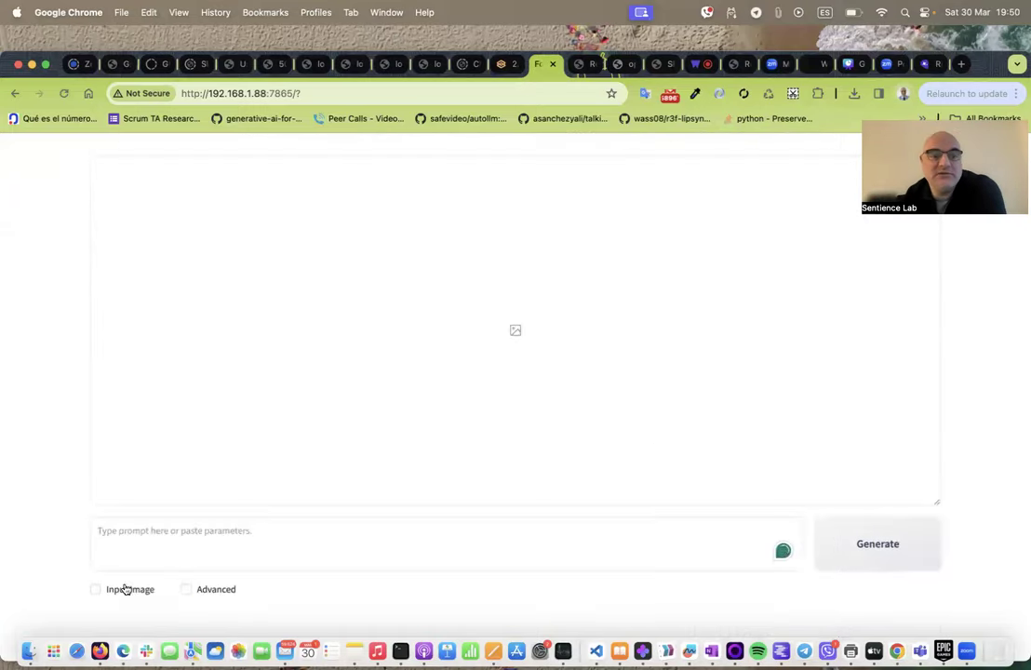
scroll(223, 521, down, 3)
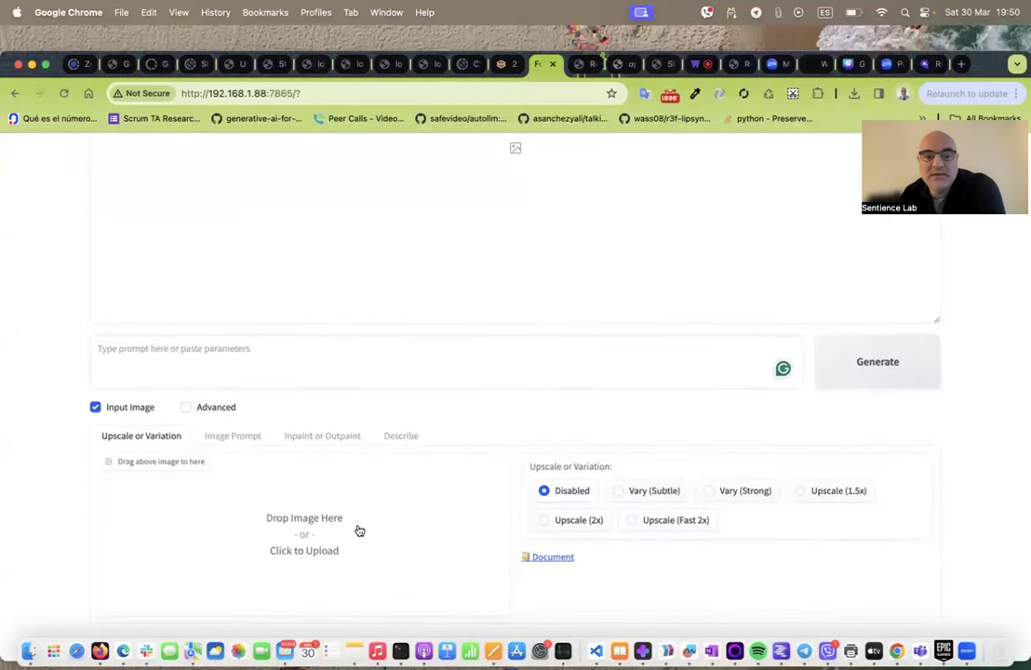
click(241, 445)
scroll(405, 466, down, 3)
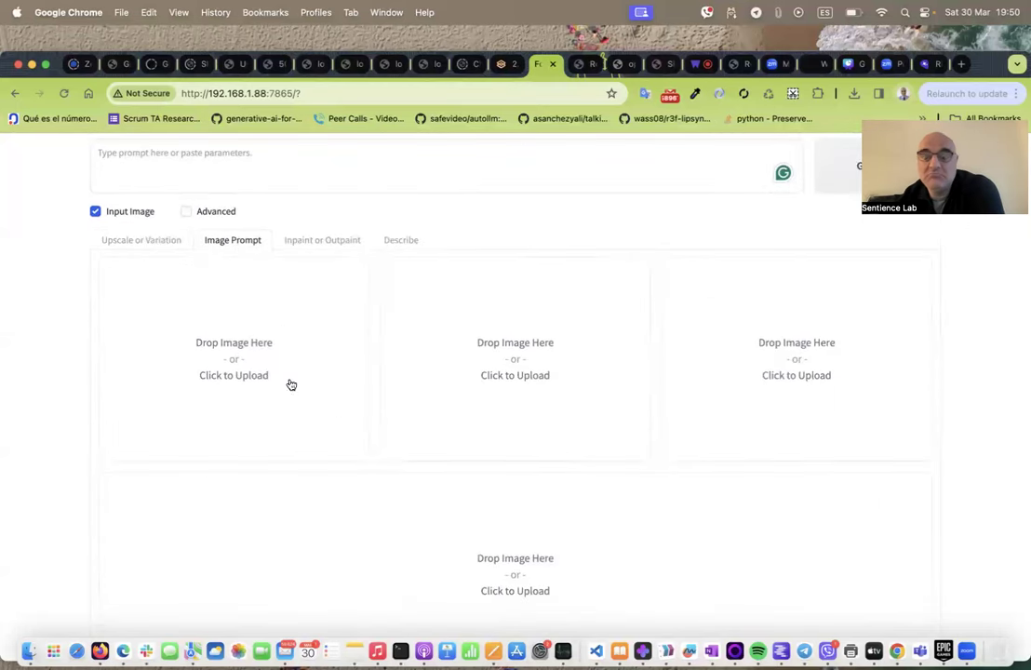
Upload ic.png from Downloads as the first image prompt and enable the advanced image prompt settings
click(257, 363)
click(324, 280)
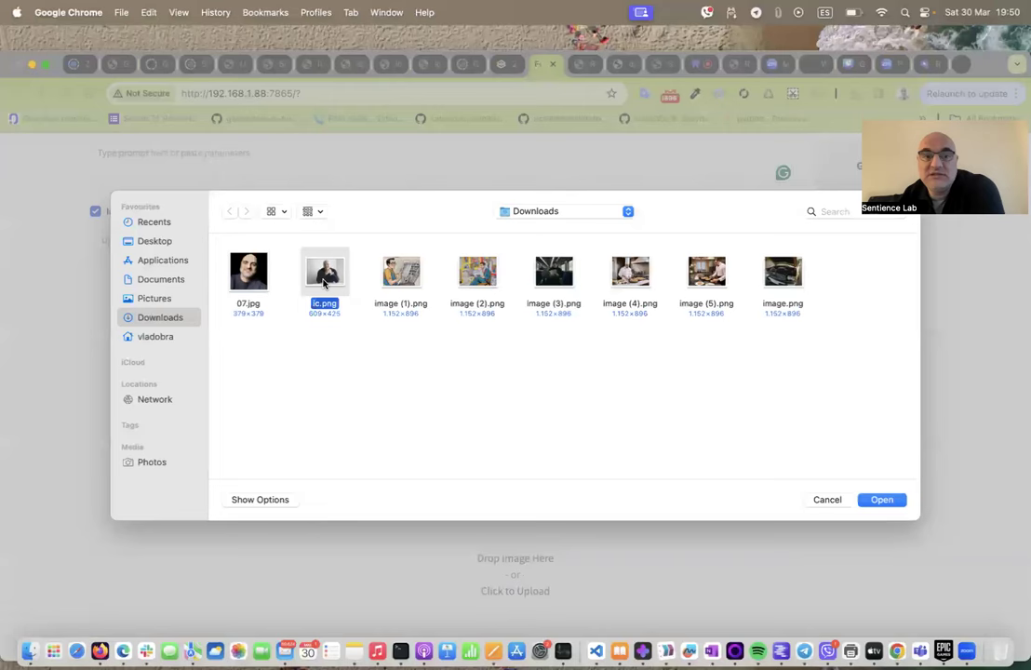
click(888, 503)
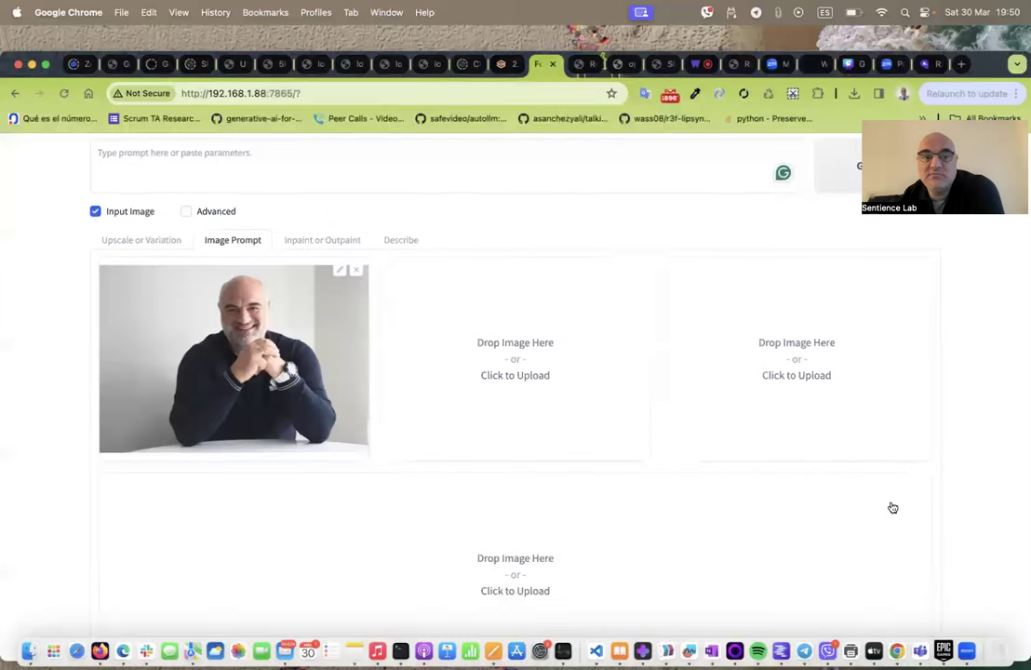
scroll(457, 452, down, 3)
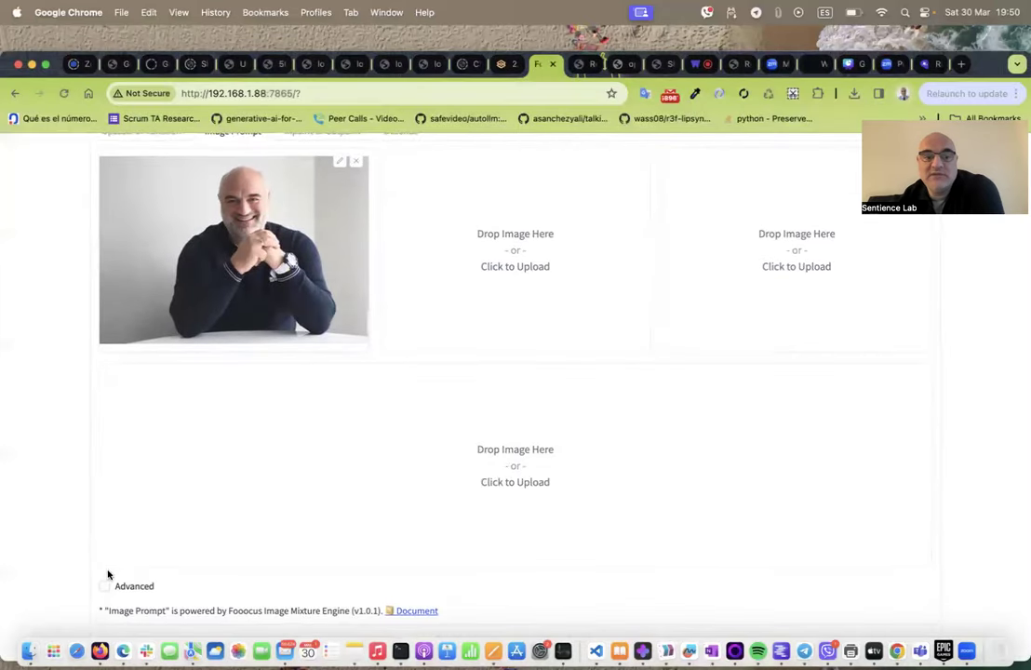
click(104, 586)
scroll(107, 577, up, 3)
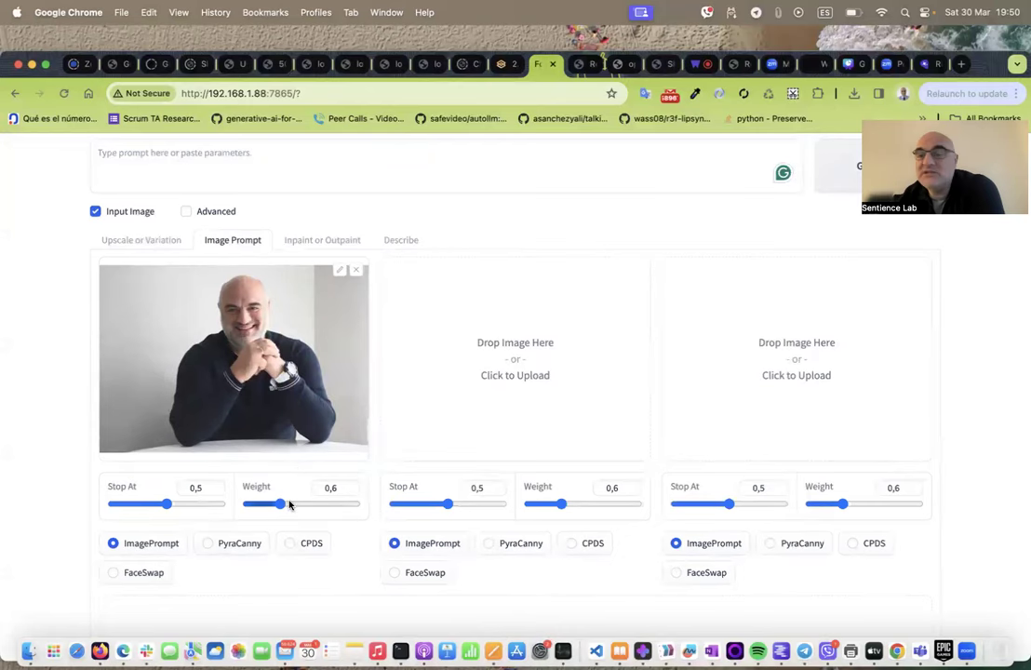
Enter the prompt "a pirate captain" and generate images based on the uploaded photo
scroll(317, 416, up, 8)
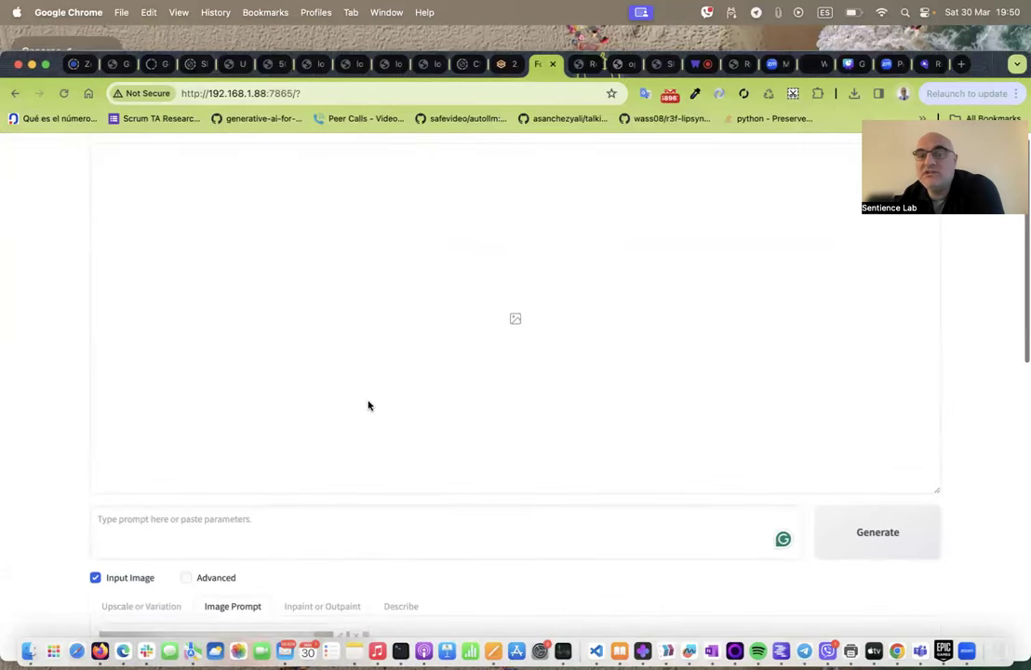
scroll(406, 549, down, 10)
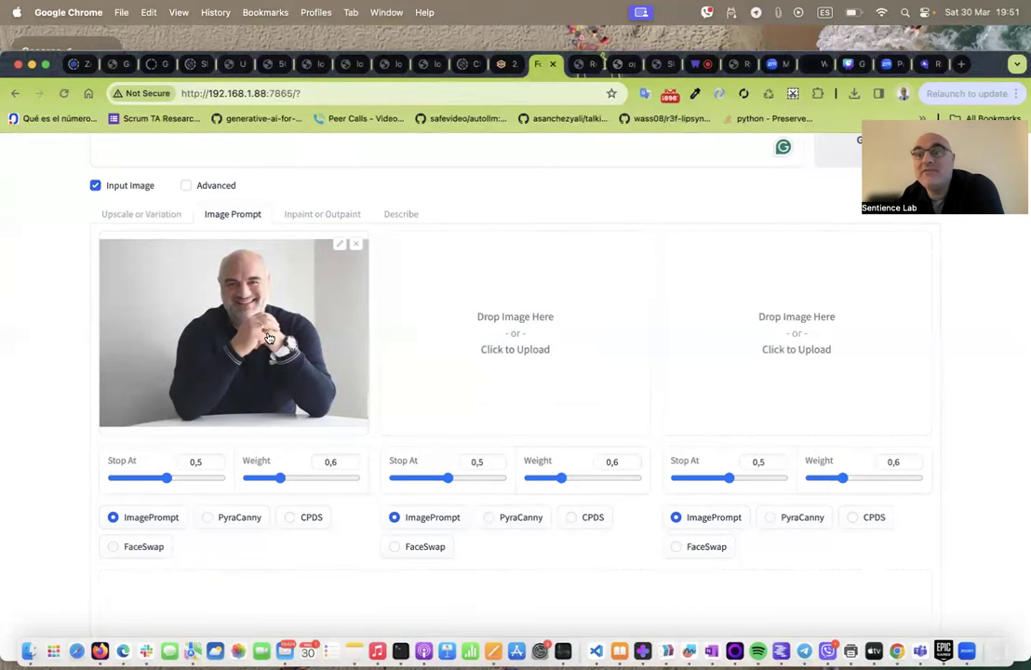
scroll(268, 337, up, 10)
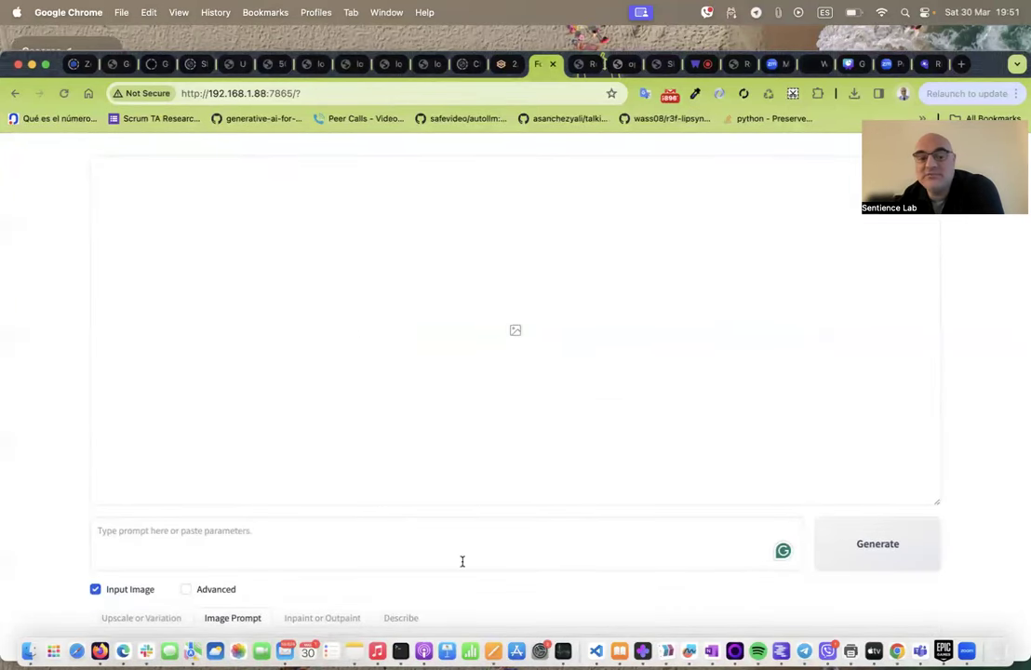
text(a.)
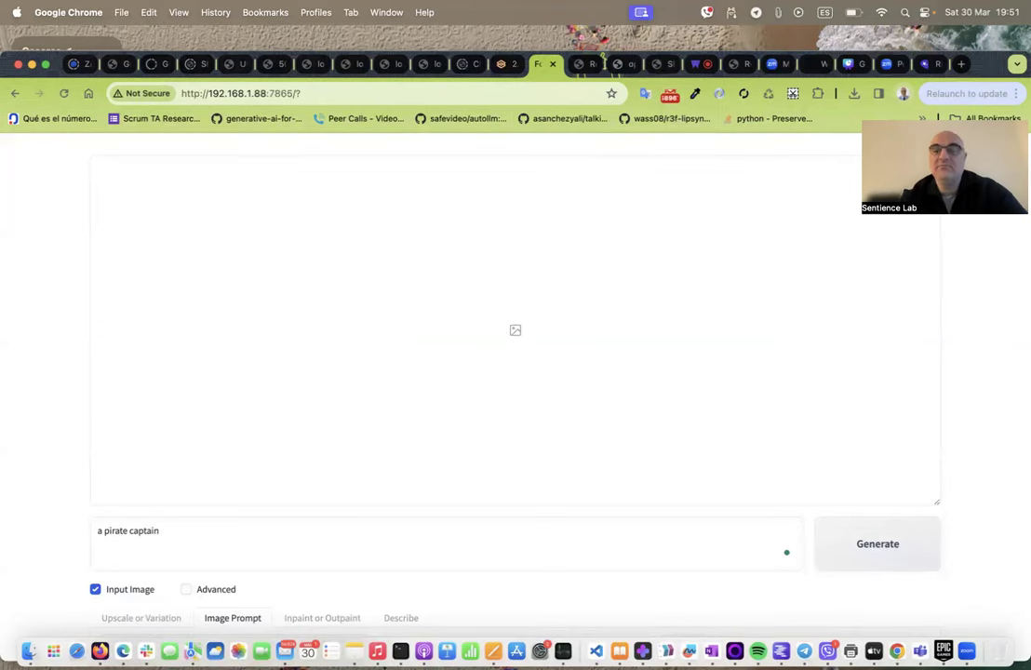
click(877, 543)
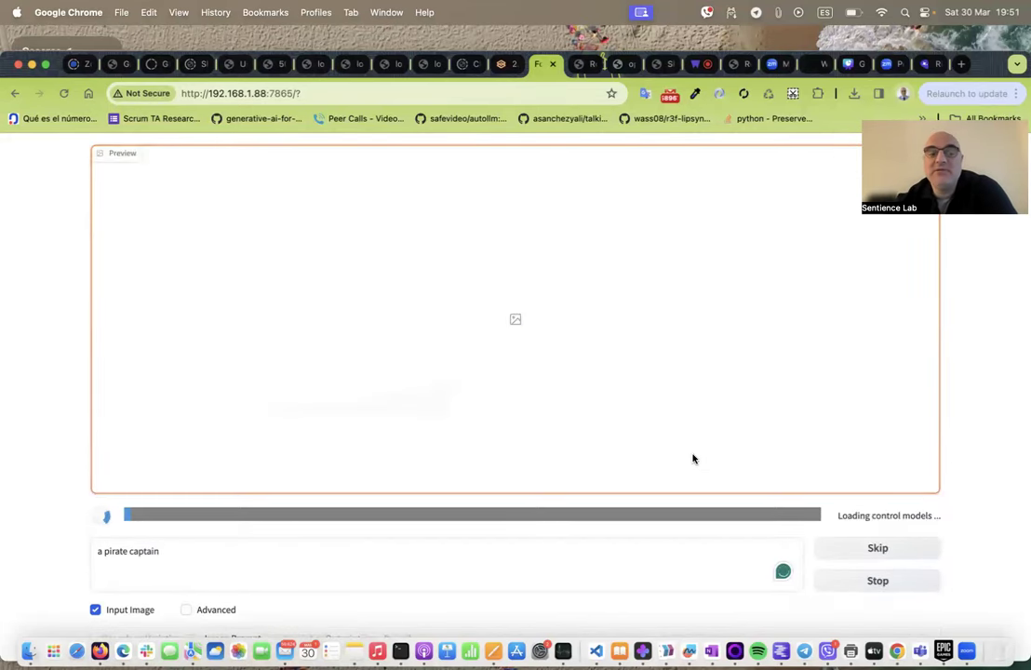
Compare the pirate captain images being generated with the uploaded reference photo and its image prompt settings
scroll(693, 458, down, 10)
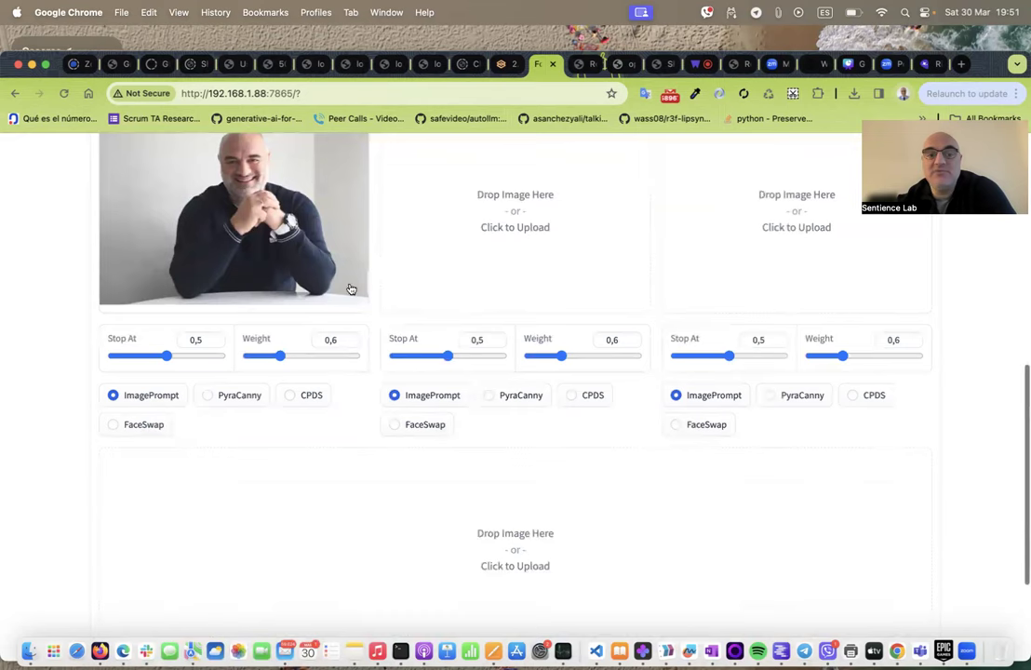
scroll(272, 233, up, 10)
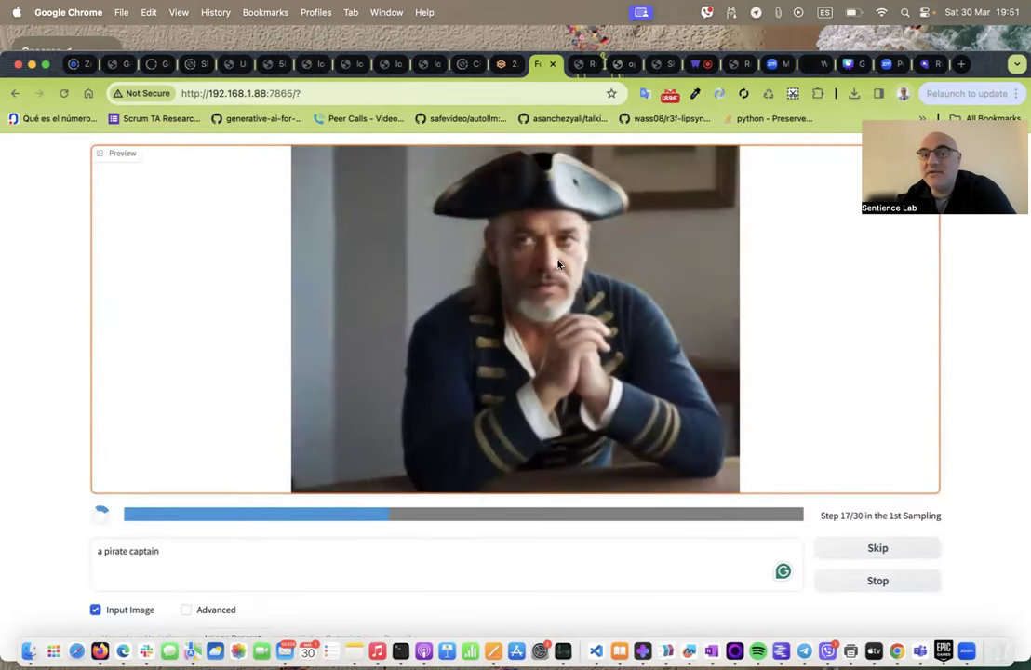
scroll(568, 307, down, 5)
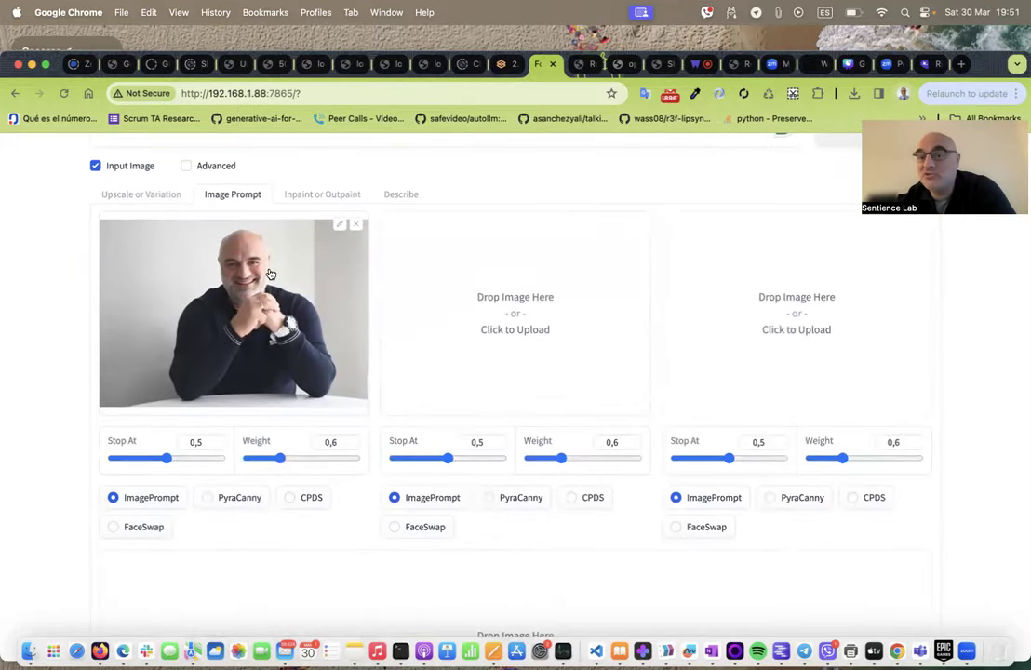
scroll(270, 274, up, 5)
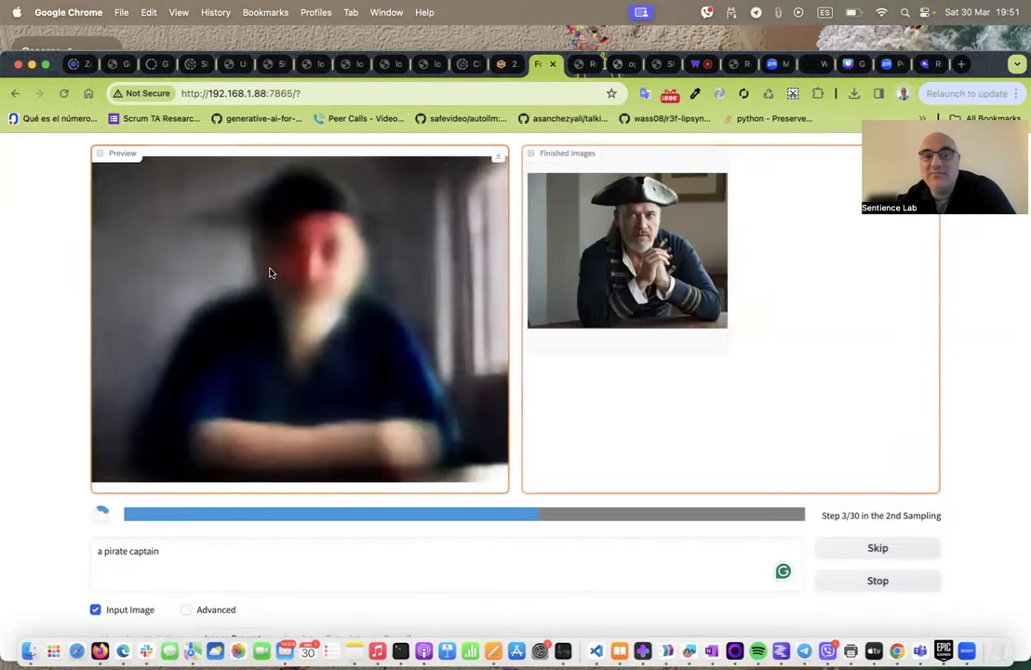
scroll(270, 272, down, 1)
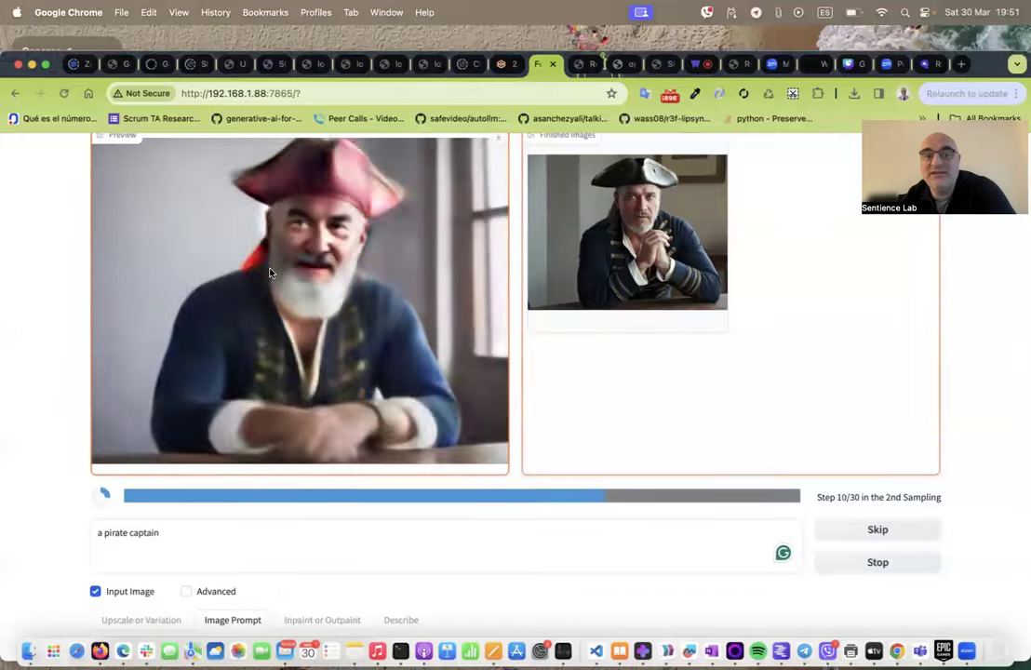
scroll(270, 273, down, 6)
scroll(269, 273, up, 6)
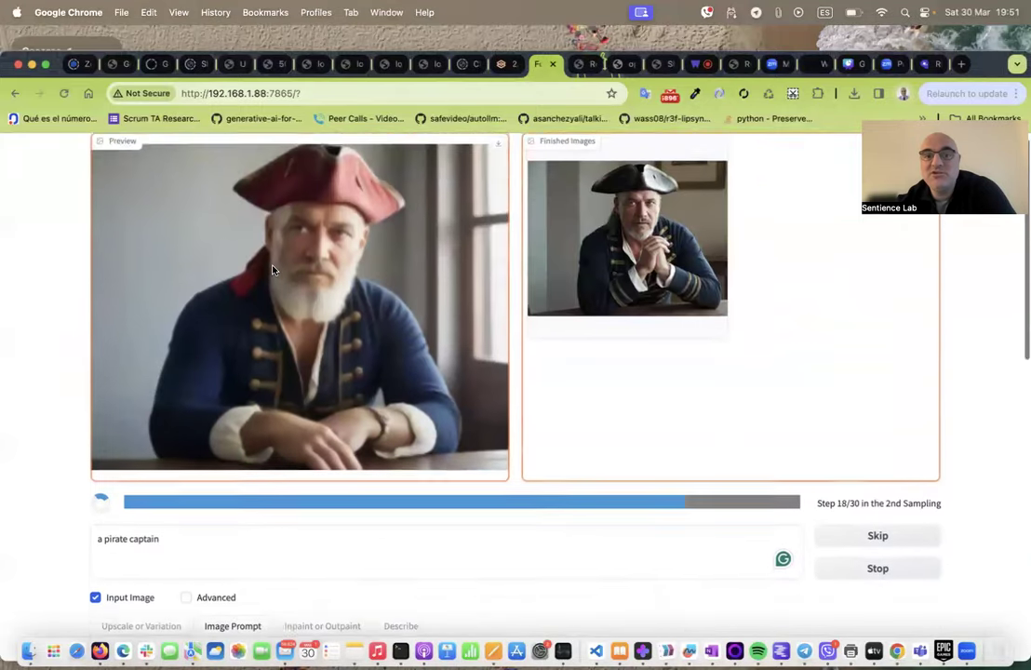
scroll(273, 270, up, 1)
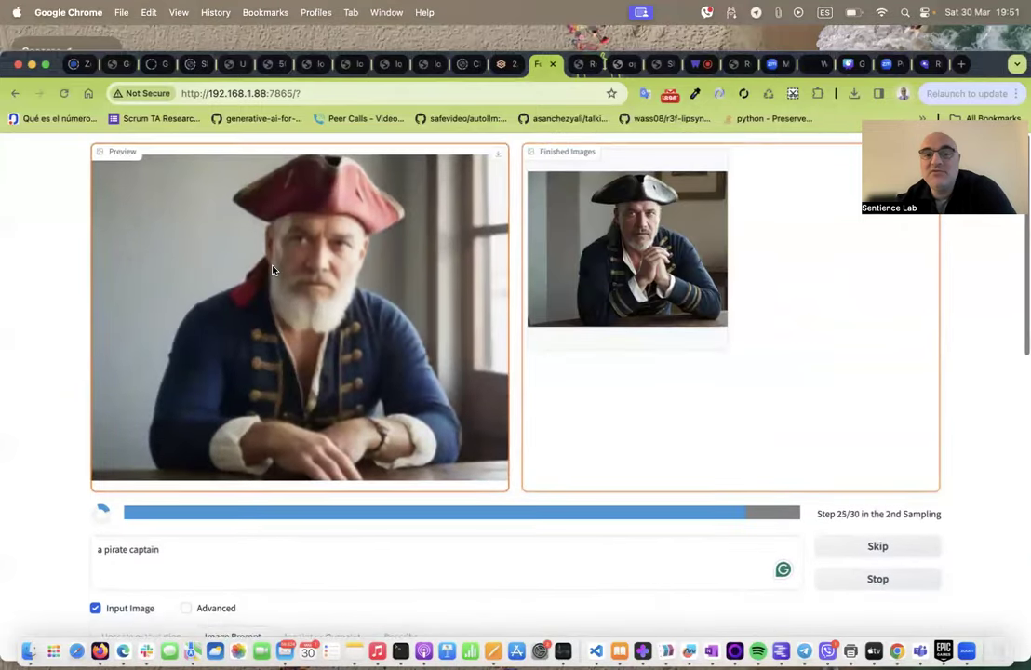
scroll(273, 270, down, 4)
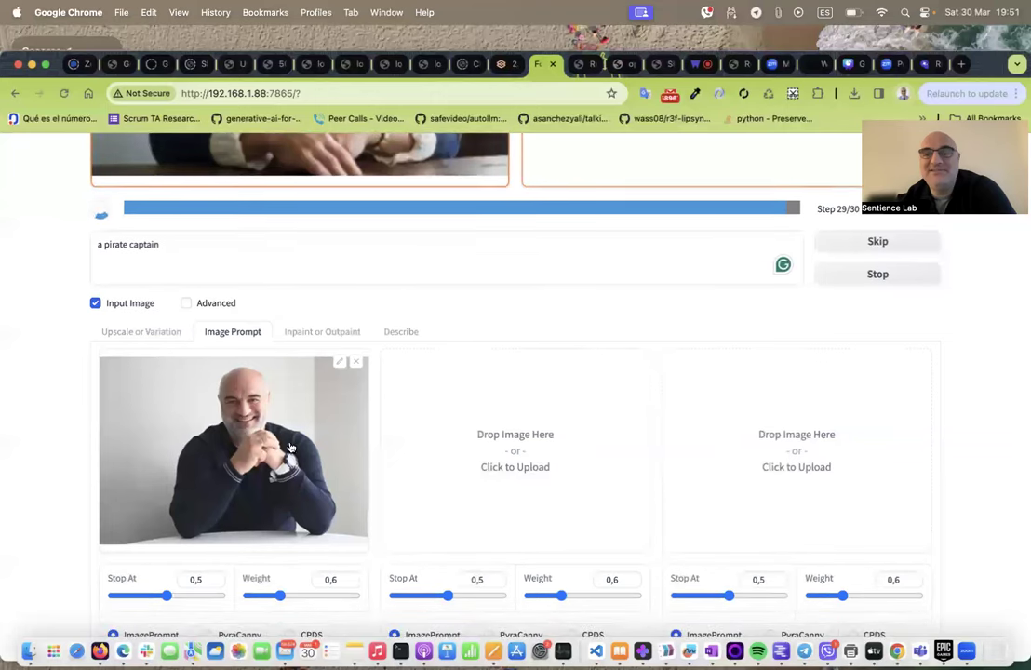
scroll(218, 428, up, 4)
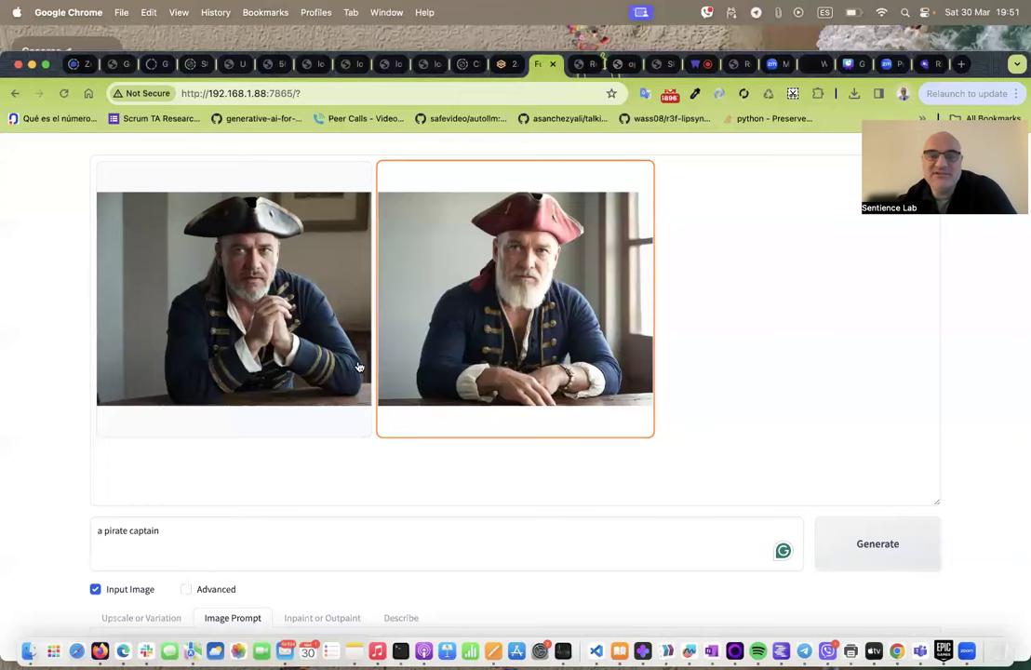
Download the generated pirate captain image with the red hat and view it enlarged
click(504, 331)
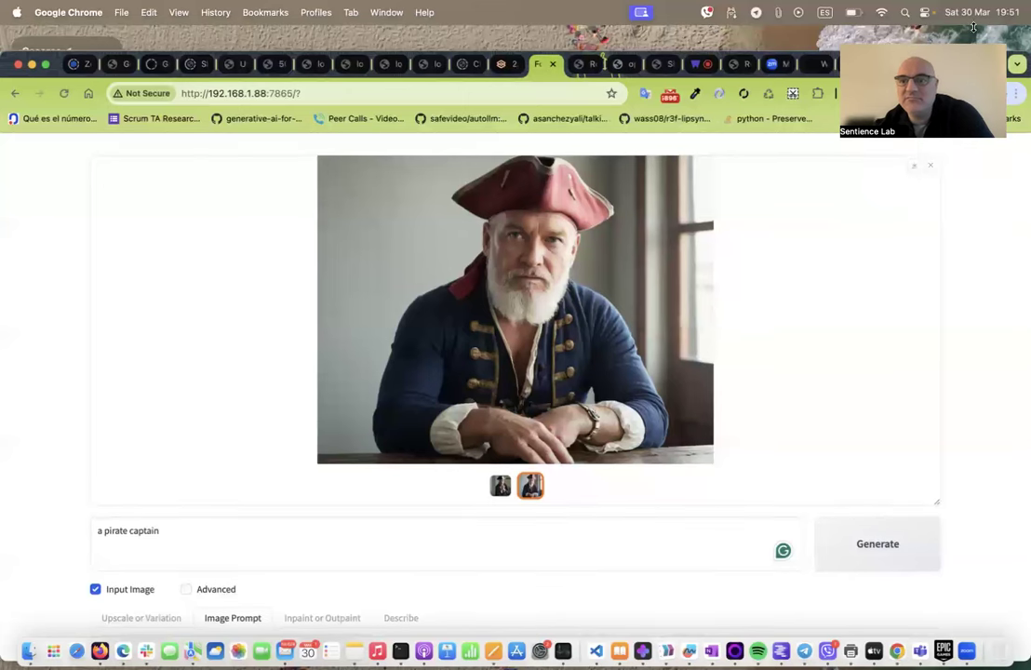
click(914, 164)
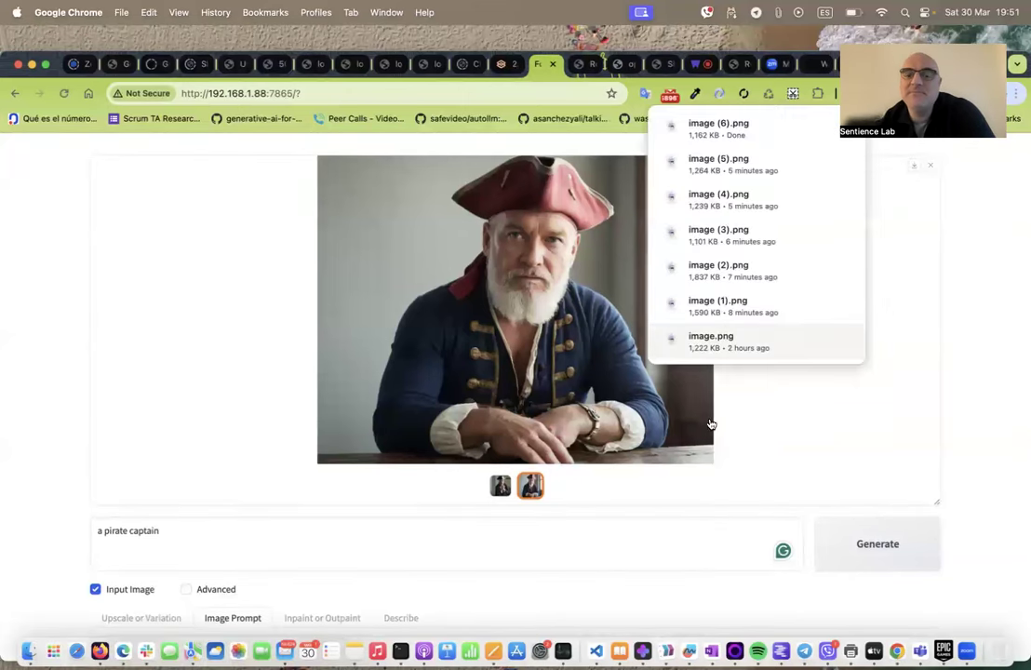
click(646, 392)
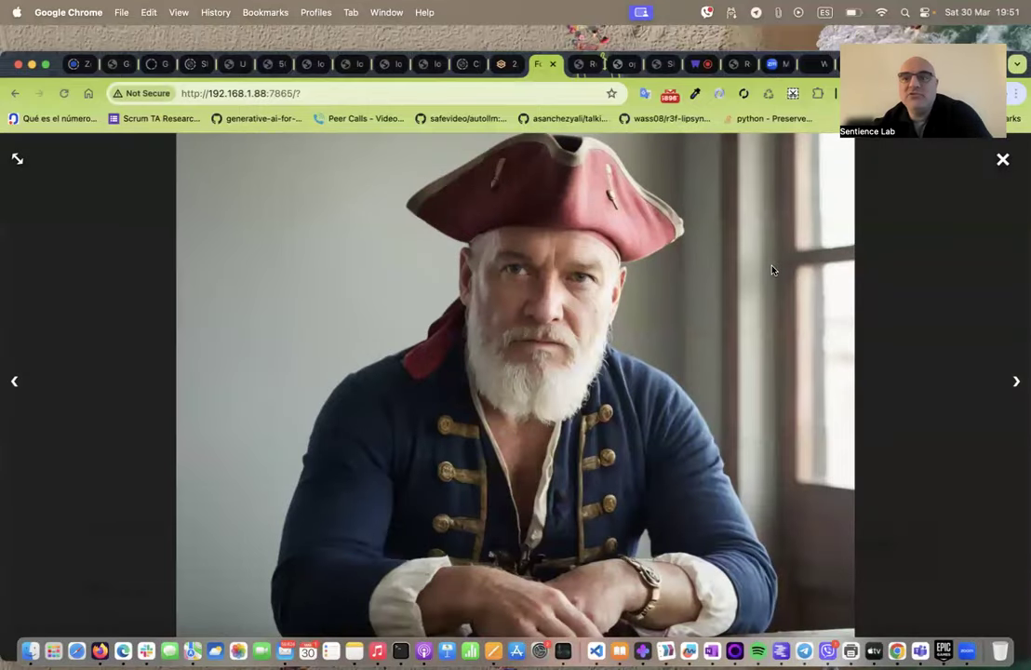
Generate another set of pirate captain images and download the one with the skull hat in front of the sea
click(1002, 160)
scroll(610, 433, down, 5)
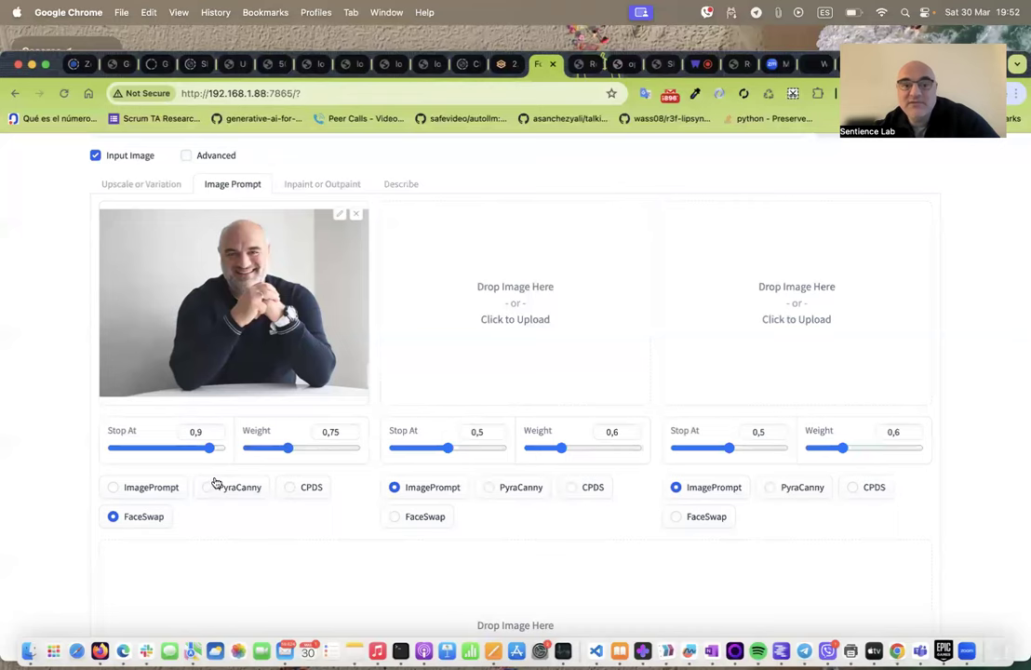
scroll(558, 393, up, 5)
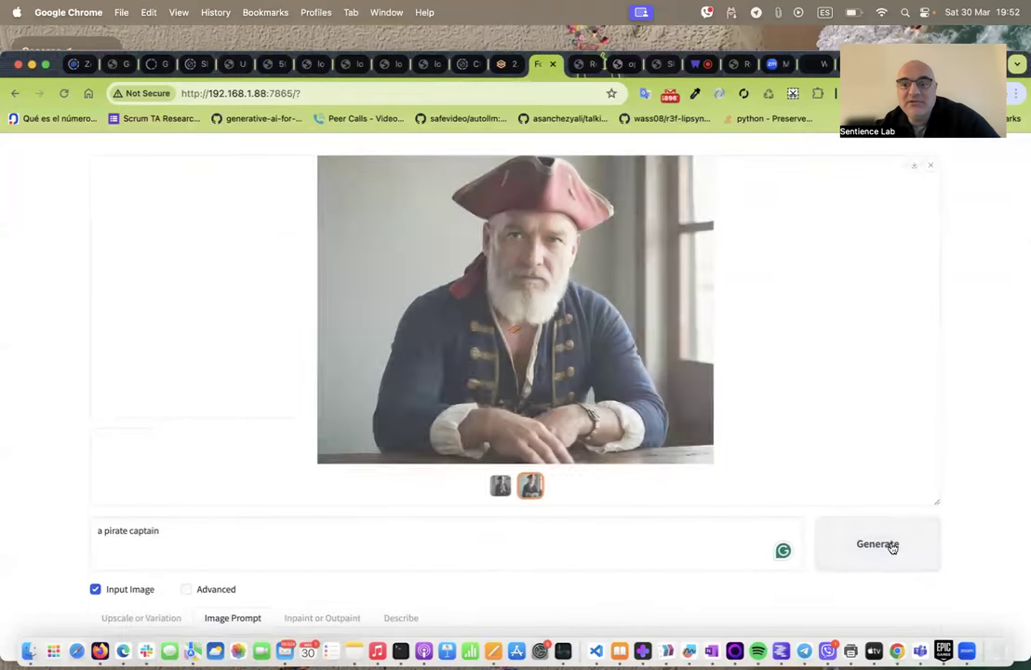
click(890, 547)
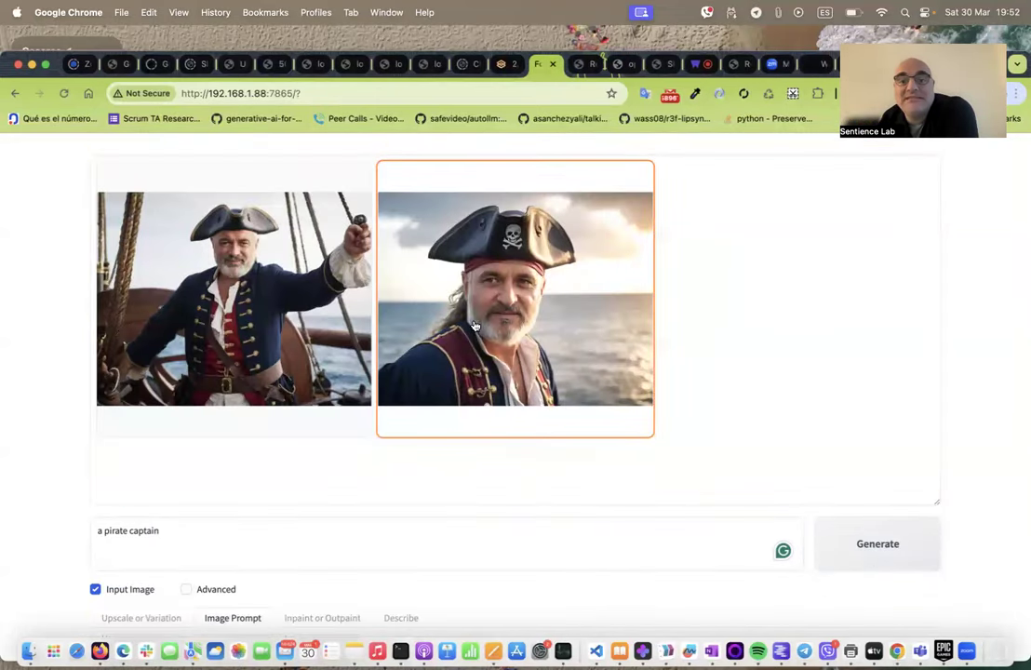
click(600, 316)
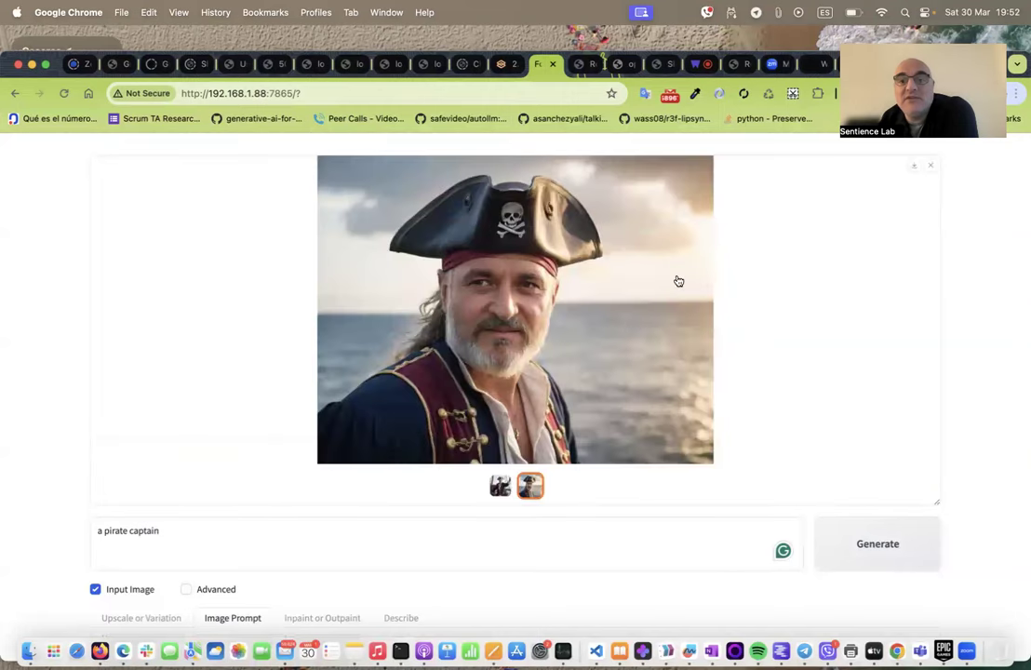
click(913, 168)
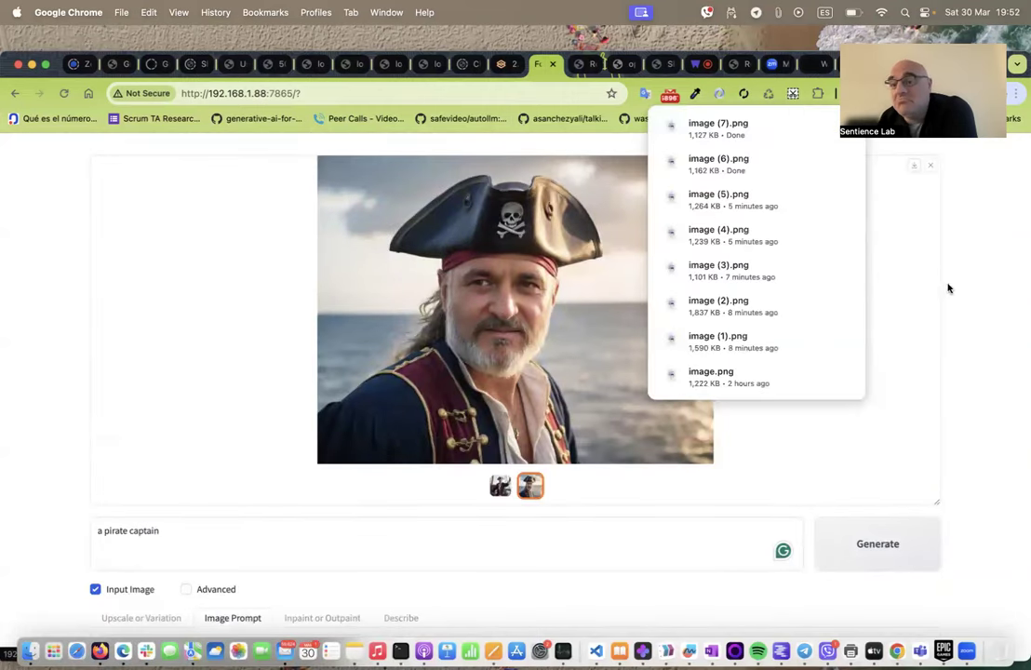
Set the first image prompt's weight to 1,046 and generate the pirate captain images again
scroll(954, 288, down, 10)
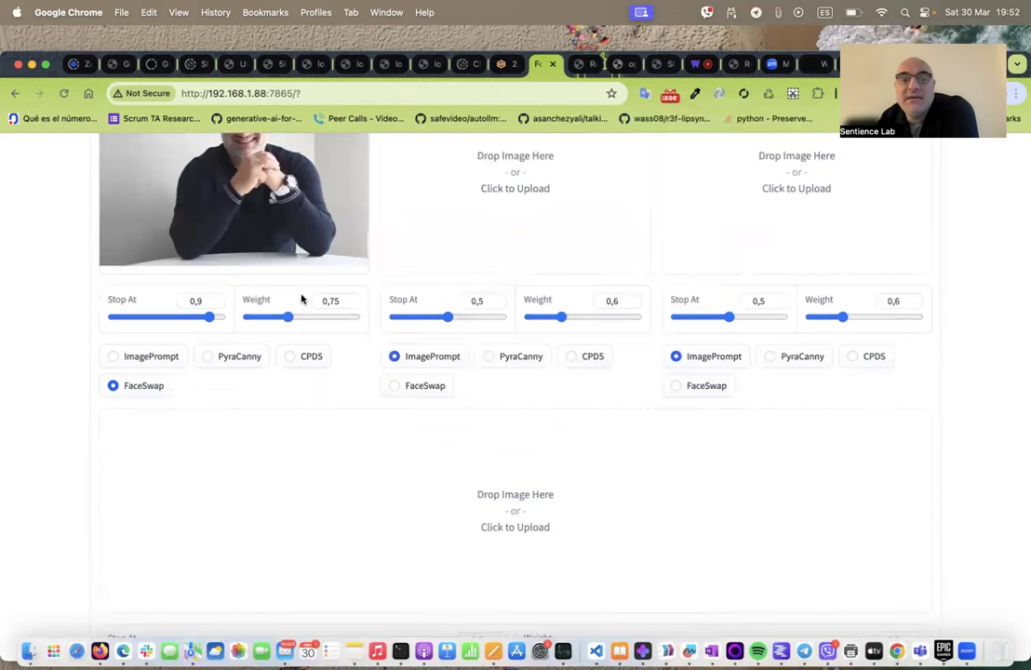
drag(310, 320, 303, 319)
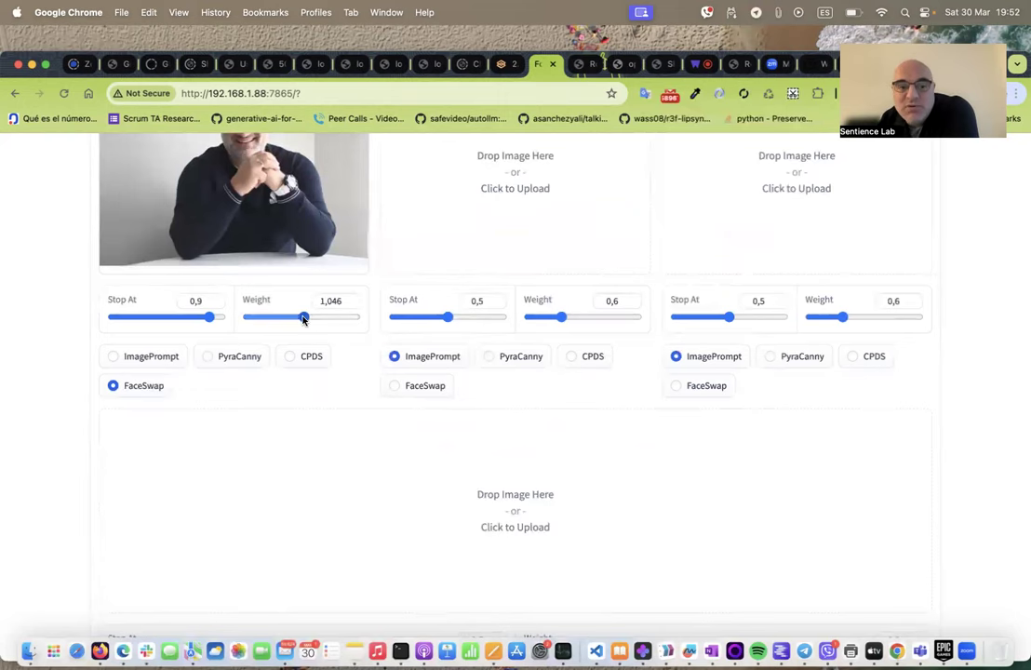
scroll(442, 352, up, 10)
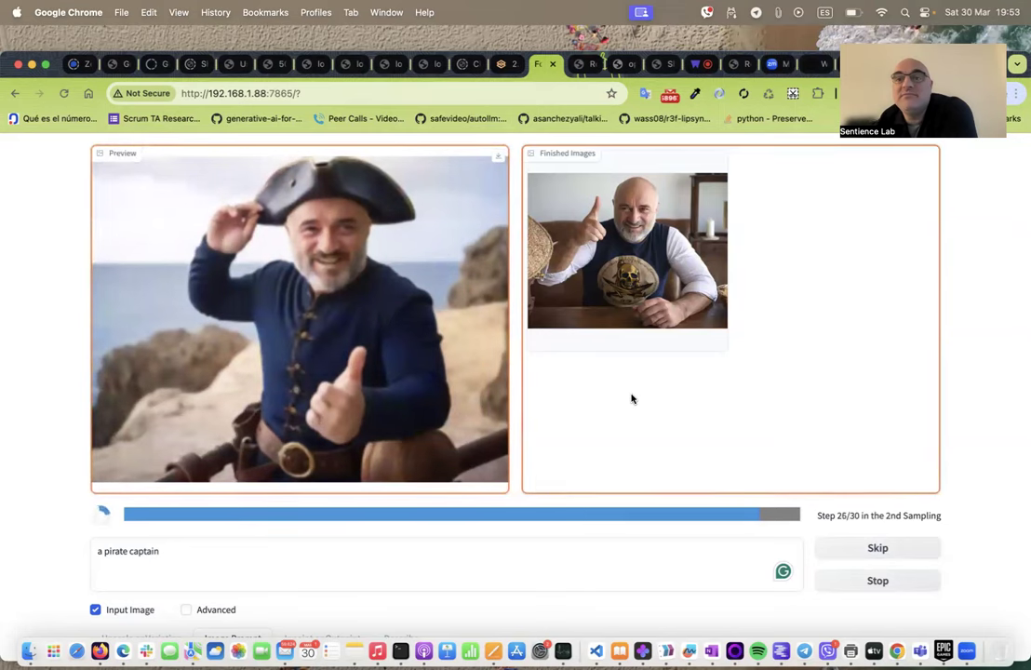
scroll(631, 398, down, 1)
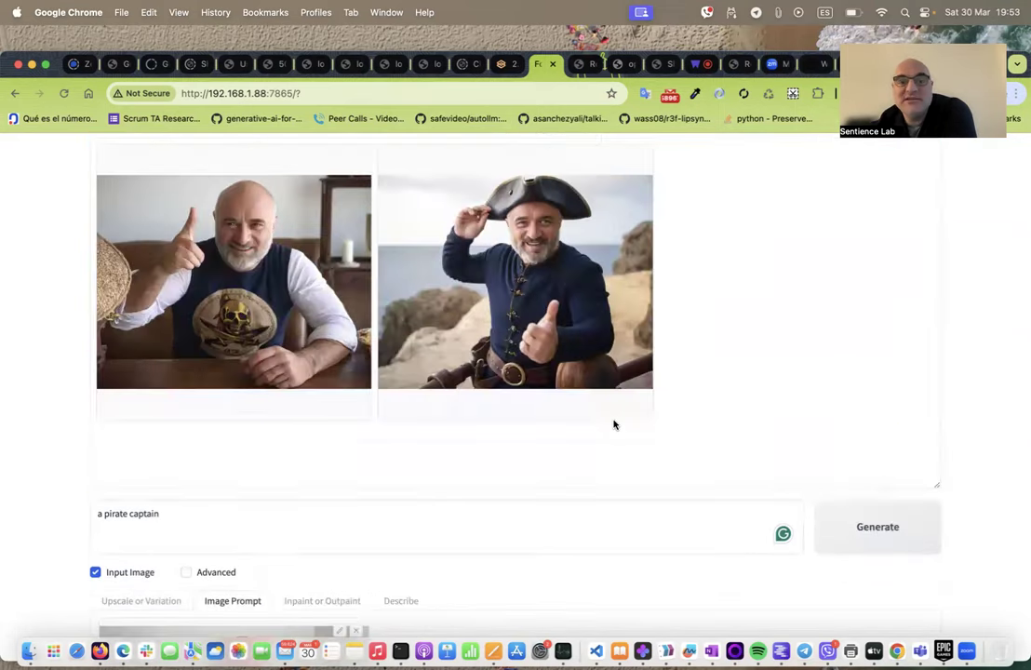
Set the first image prompt's weight to 0,993 and generate new pirate captain images
scroll(572, 492, down, 5)
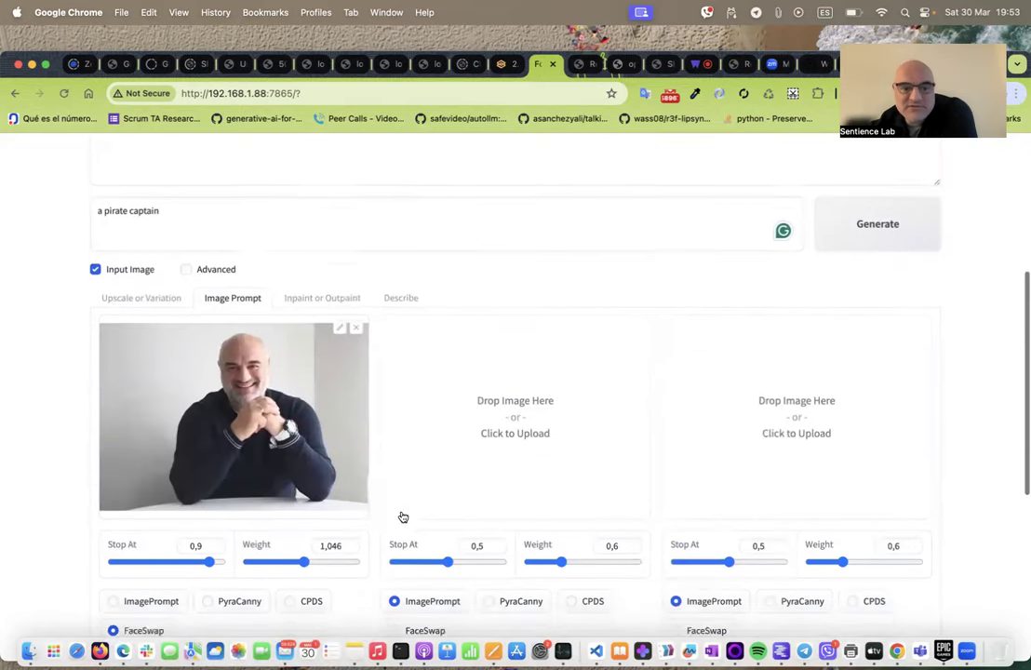
drag(302, 543, 300, 542)
click(904, 203)
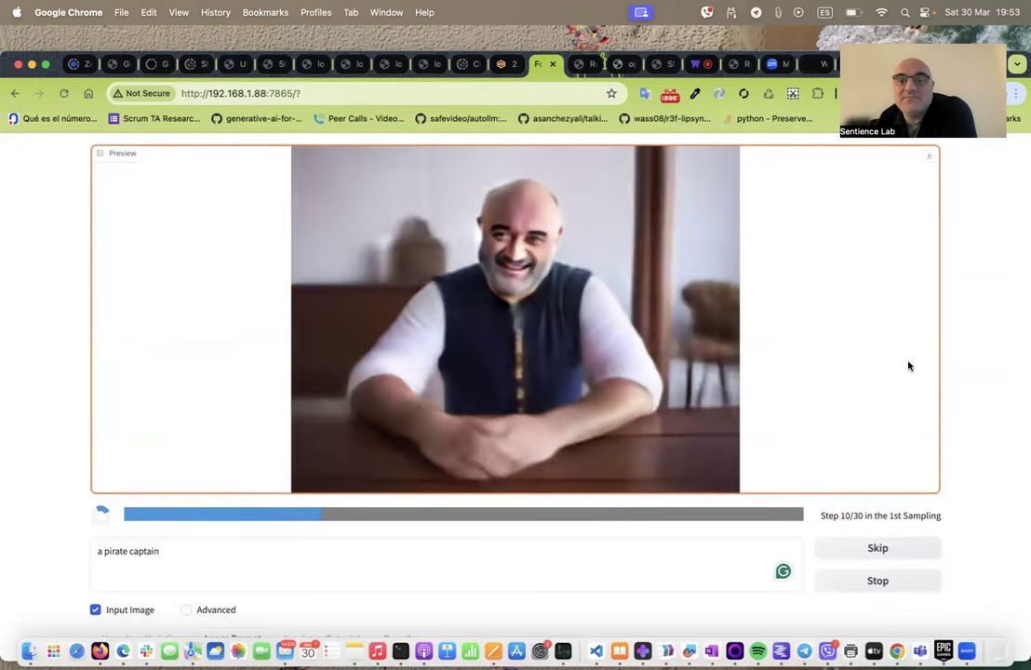
scroll(791, 357, down, 3)
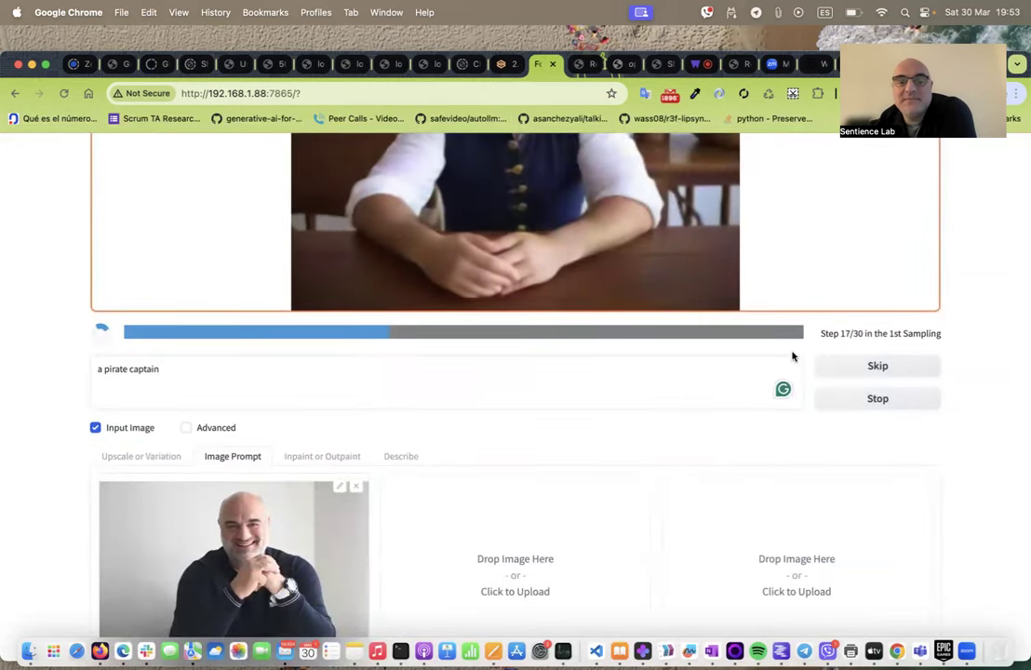
Download the generated portrait with the black skull hat and clasped hands, and view it enlarged
scroll(792, 357, up, 3)
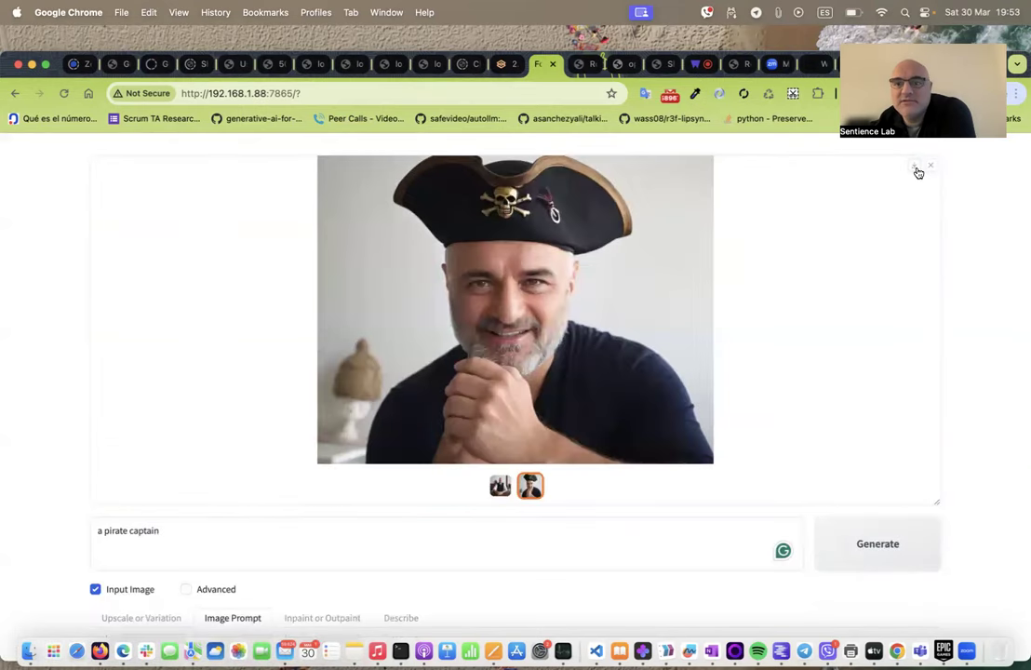
click(628, 305)
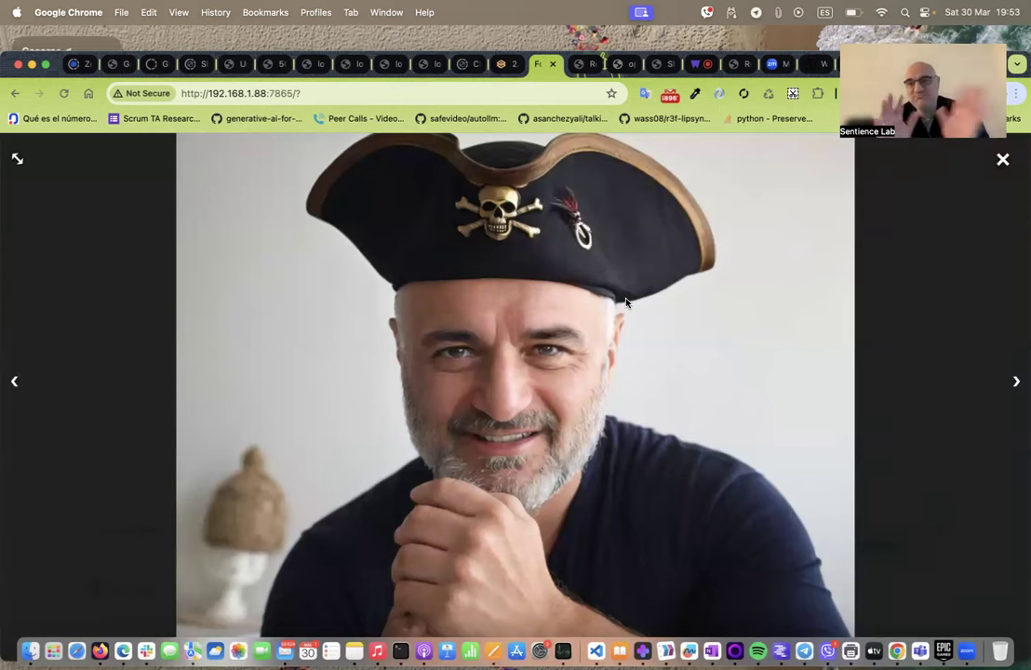
click(626, 301)
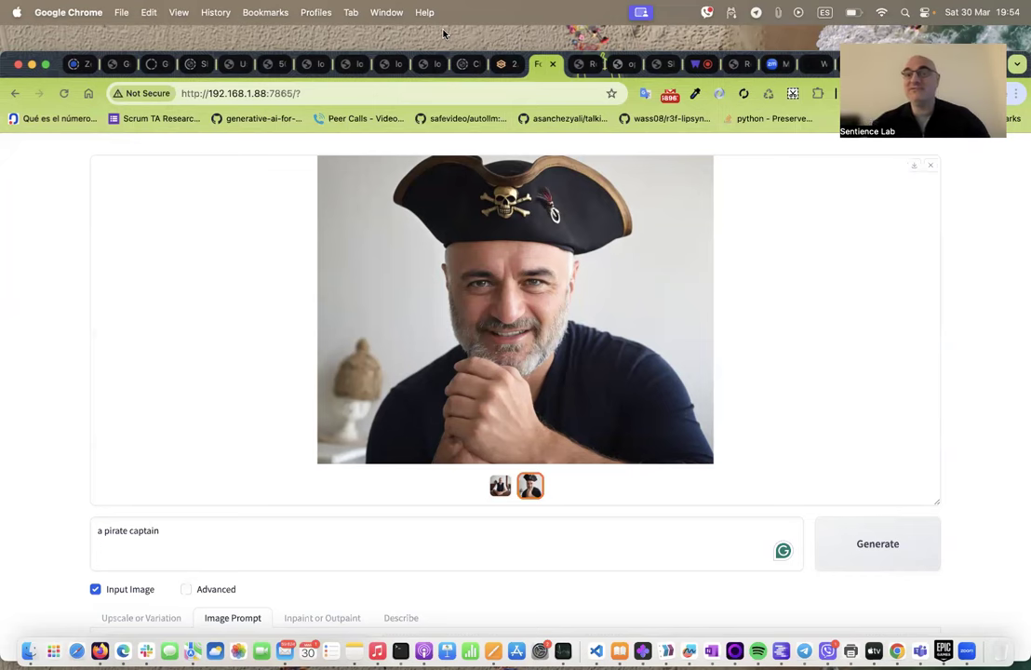
scroll(676, 285, down, 2)
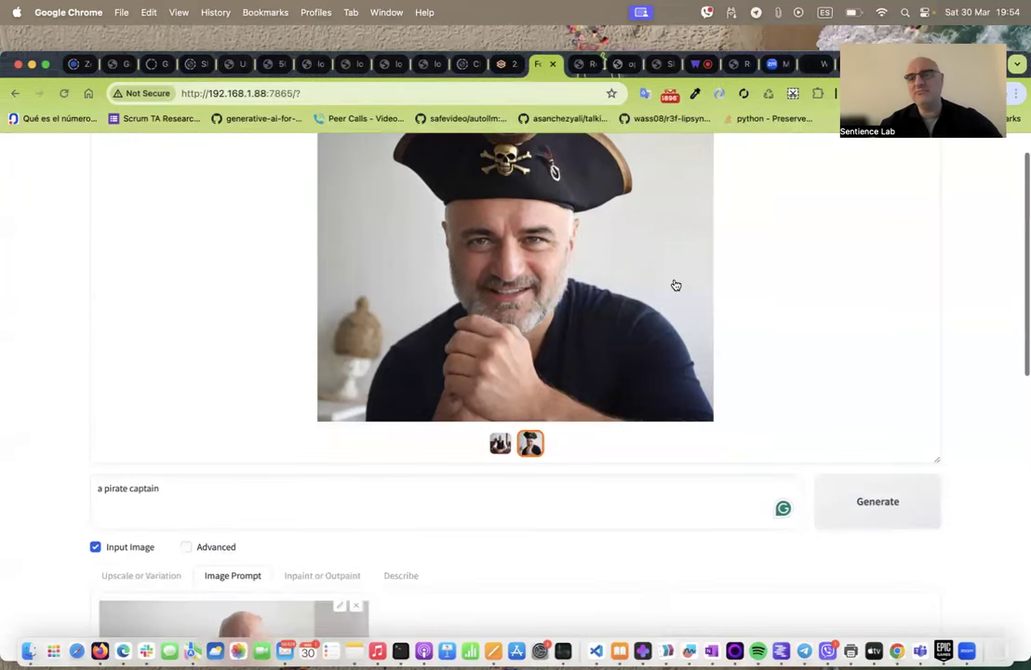
scroll(676, 285, down, 10)
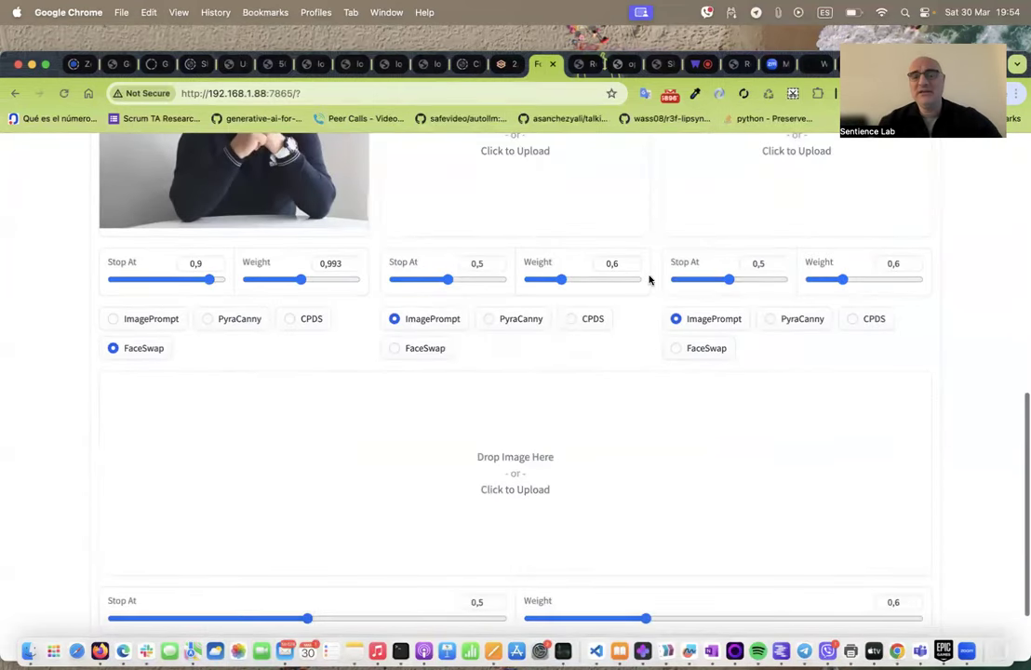
scroll(727, 362, up, 1)
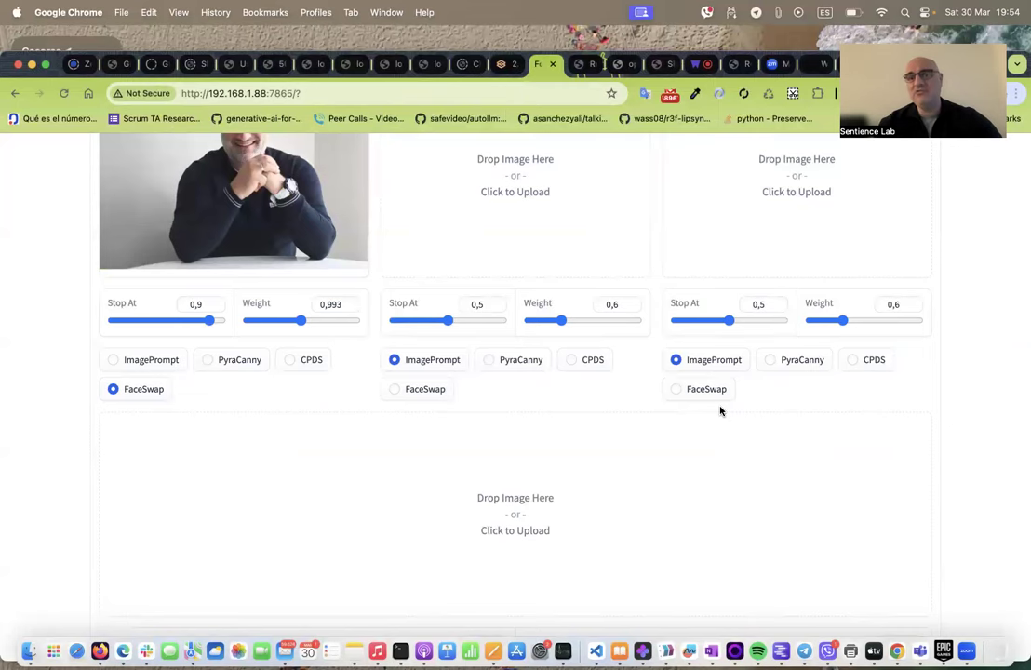
scroll(719, 410, up, 2)
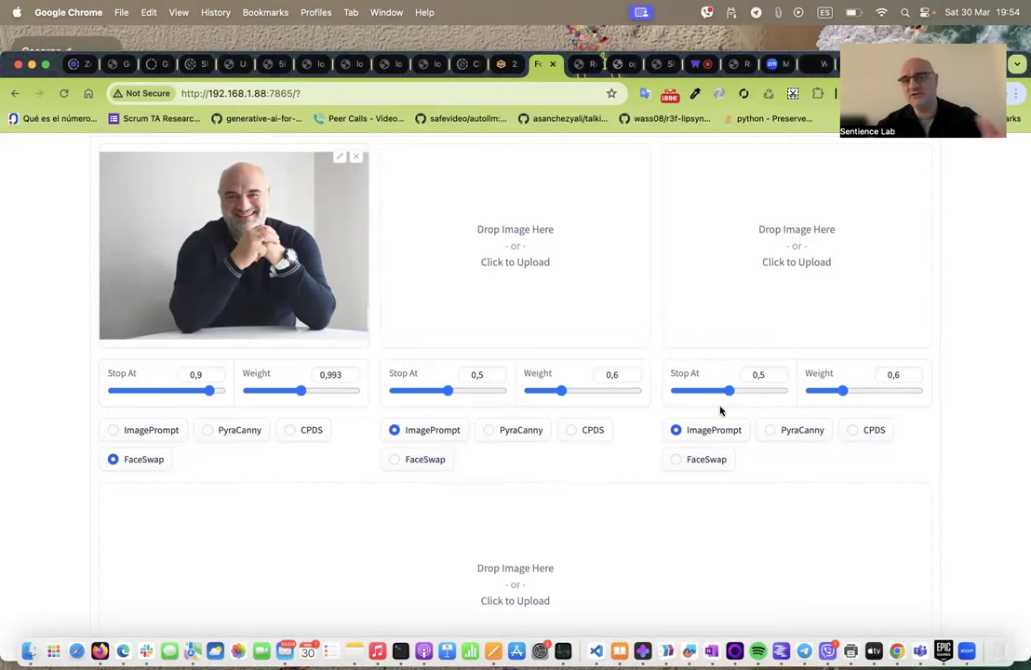
Switch to the face swapper web app and upload ic.png from Downloads as the source image
click(502, 67)
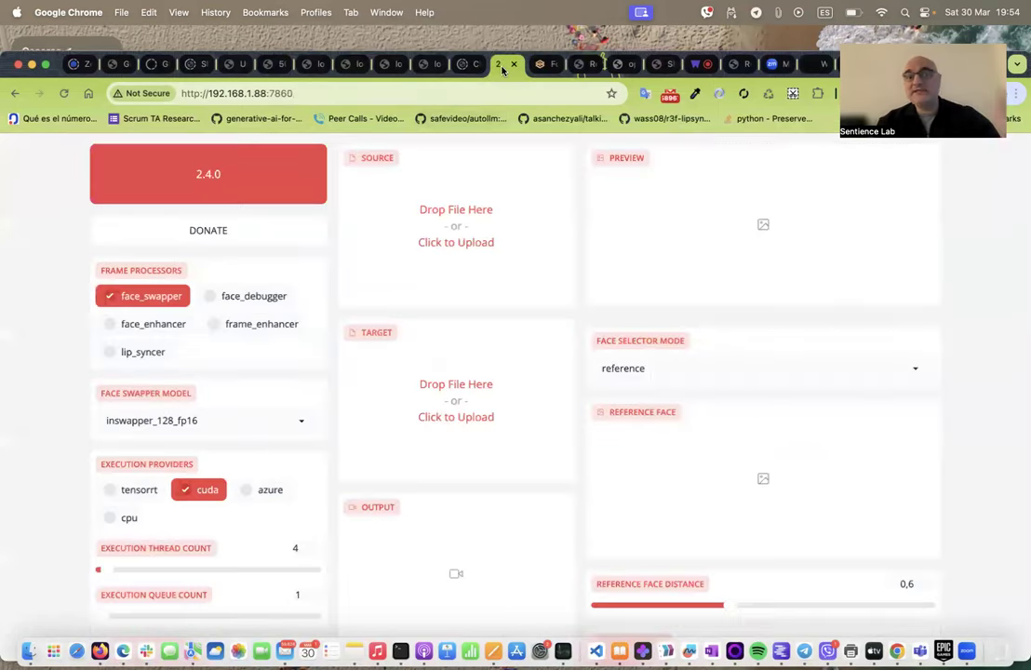
click(473, 216)
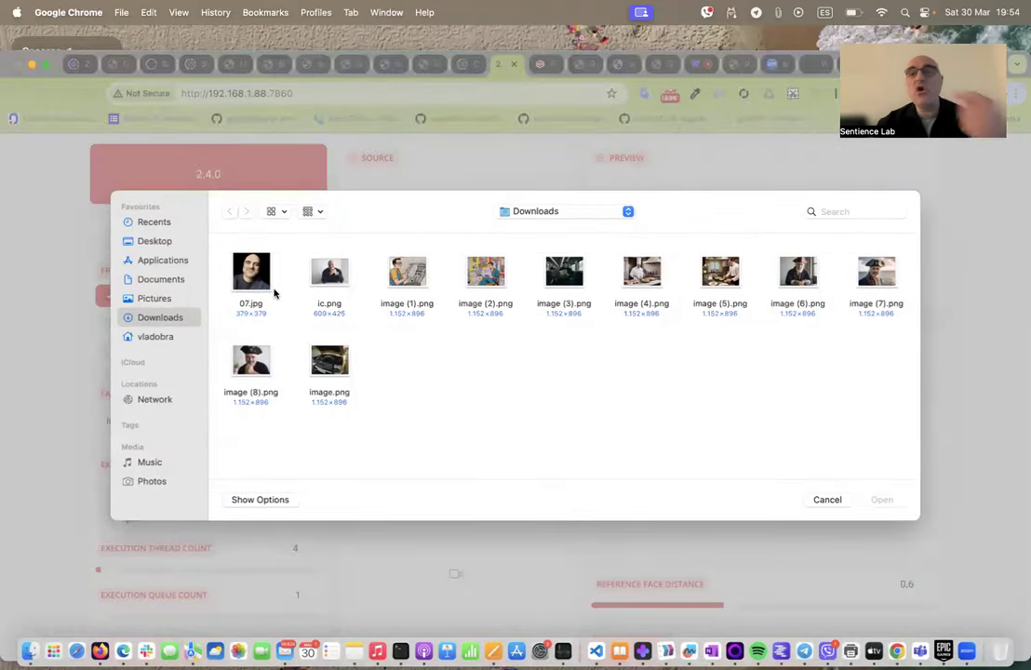
click(321, 282)
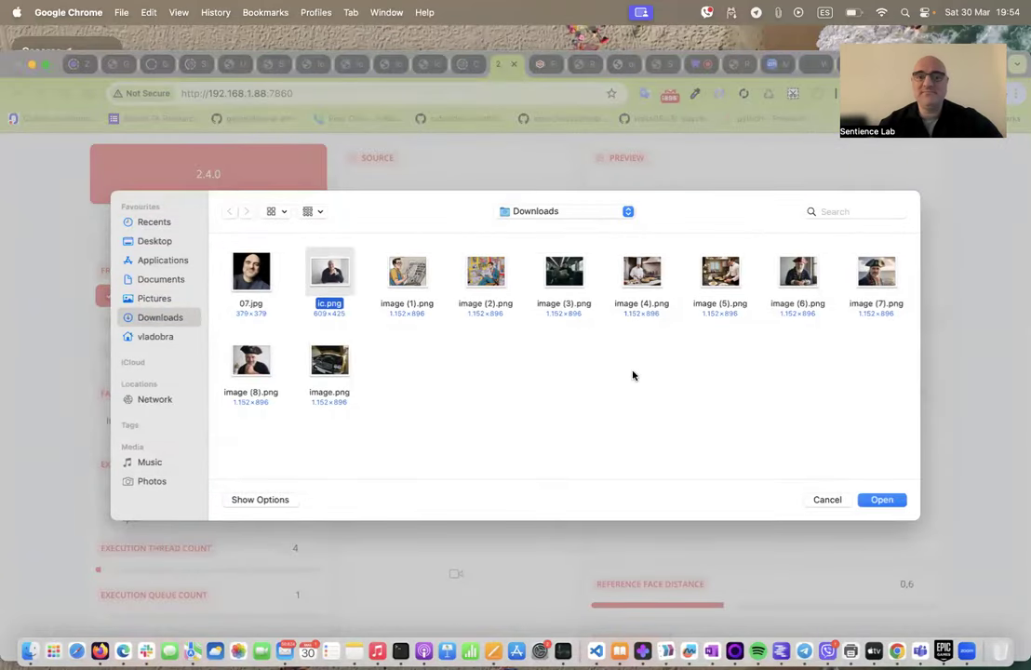
click(900, 502)
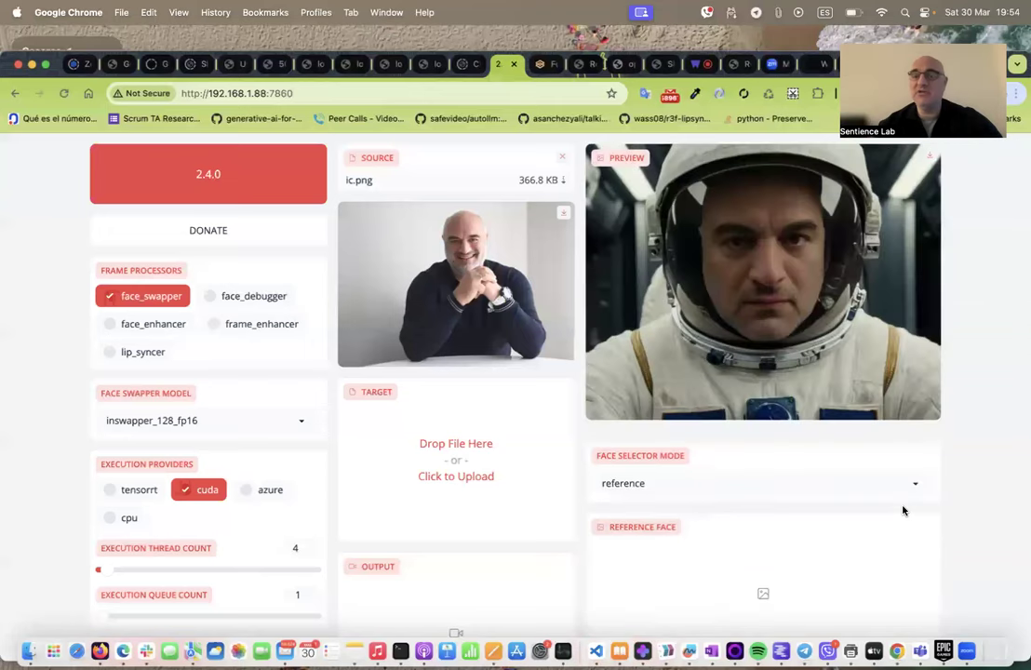
Upload image (8).png from Downloads as the target image for the face swap
click(515, 473)
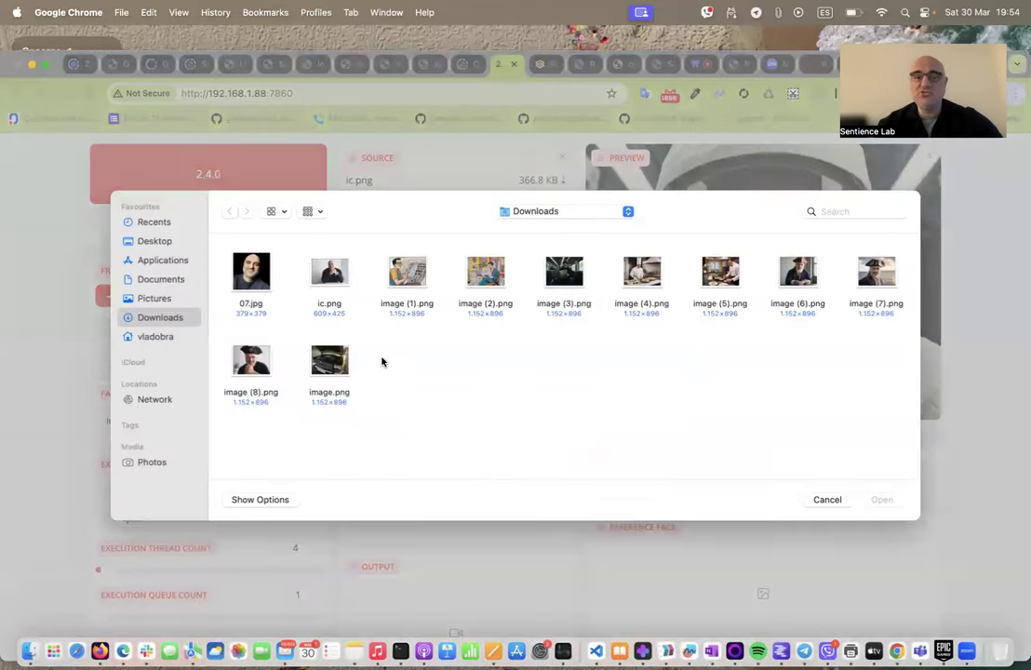
click(256, 365)
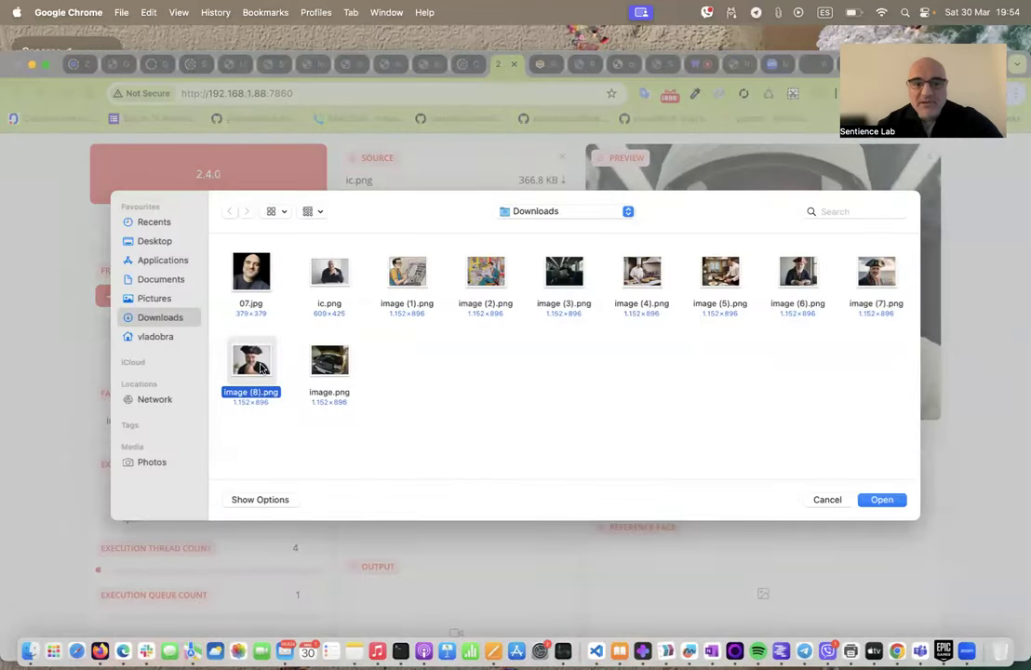
click(881, 501)
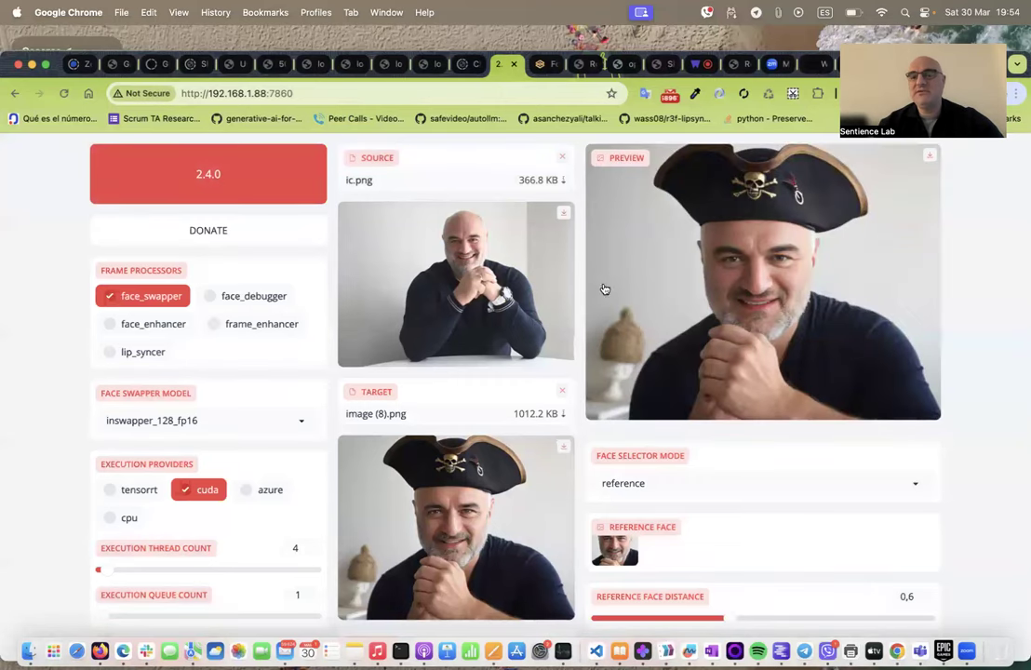
Select the pirate's face as the reference face and run the face swap on the target image
scroll(652, 401, down, 3)
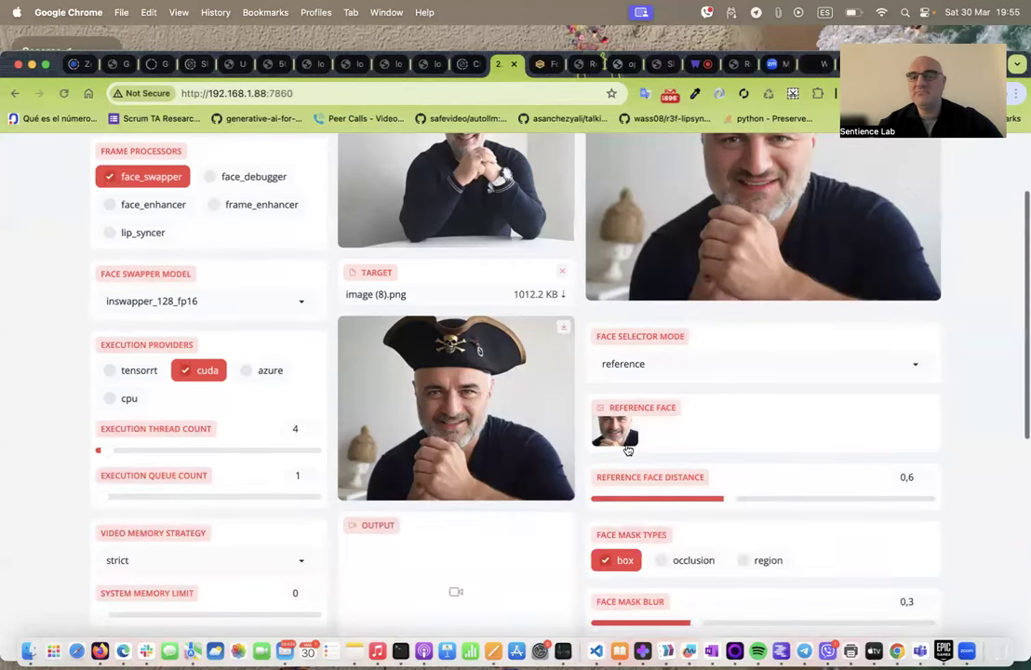
click(628, 450)
scroll(718, 272, up, 3)
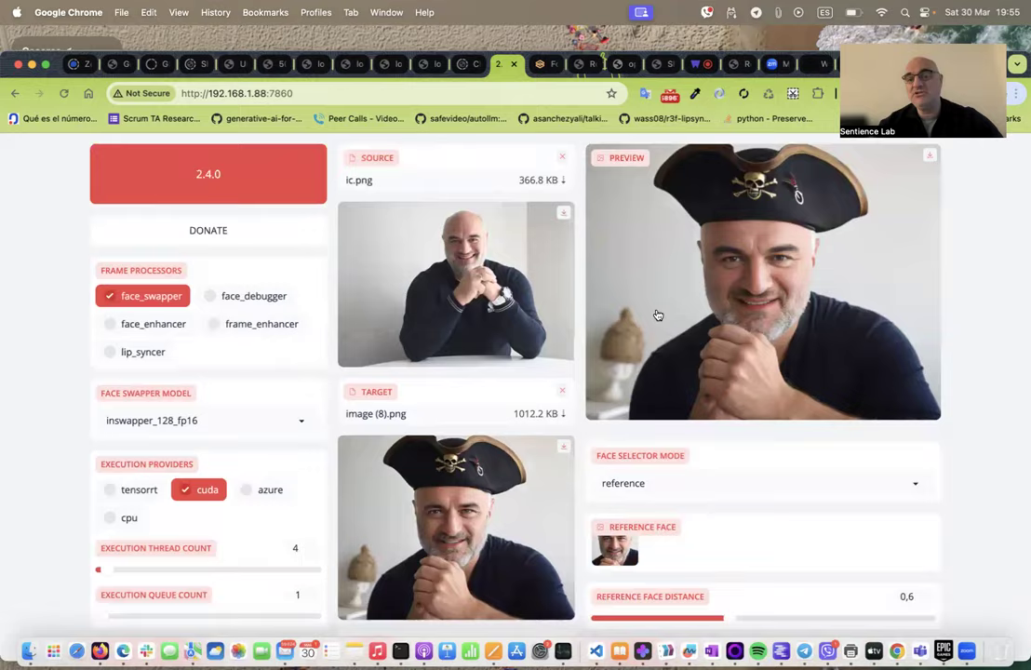
scroll(757, 302, down, 1)
scroll(757, 303, down, 5)
scroll(535, 469, down, 5)
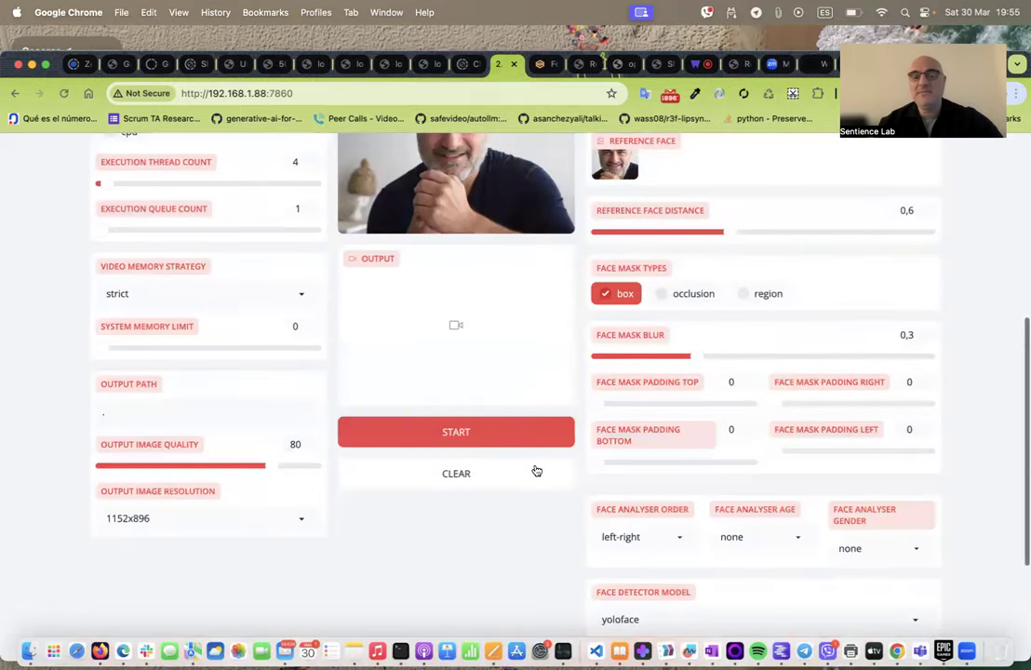
click(538, 440)
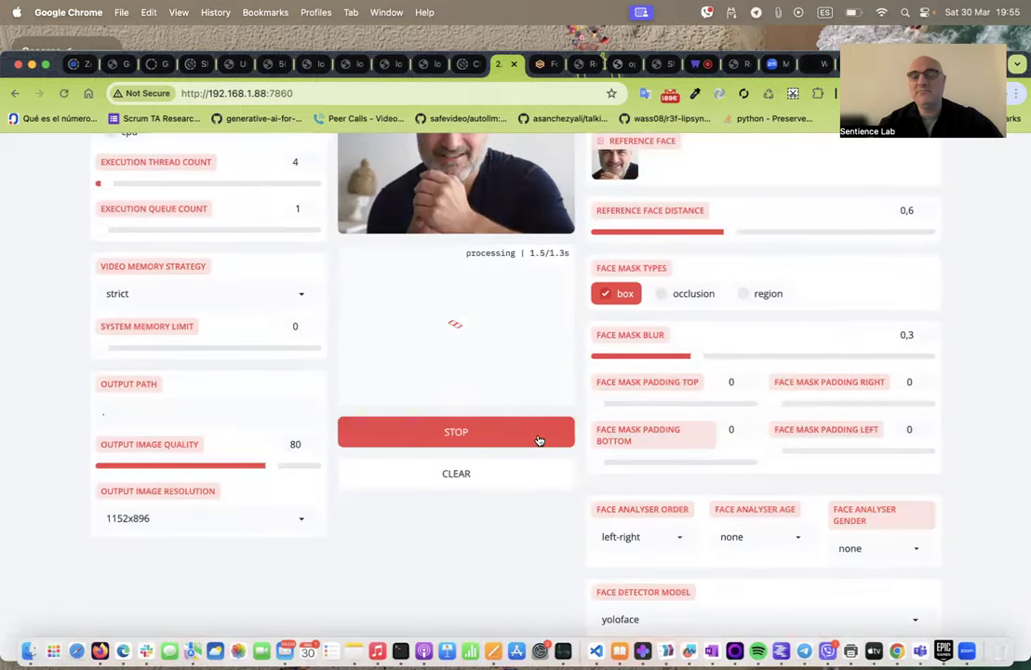
Compare the face-swapped output with the source photo and the original pirate target image
scroll(549, 354, up, 5)
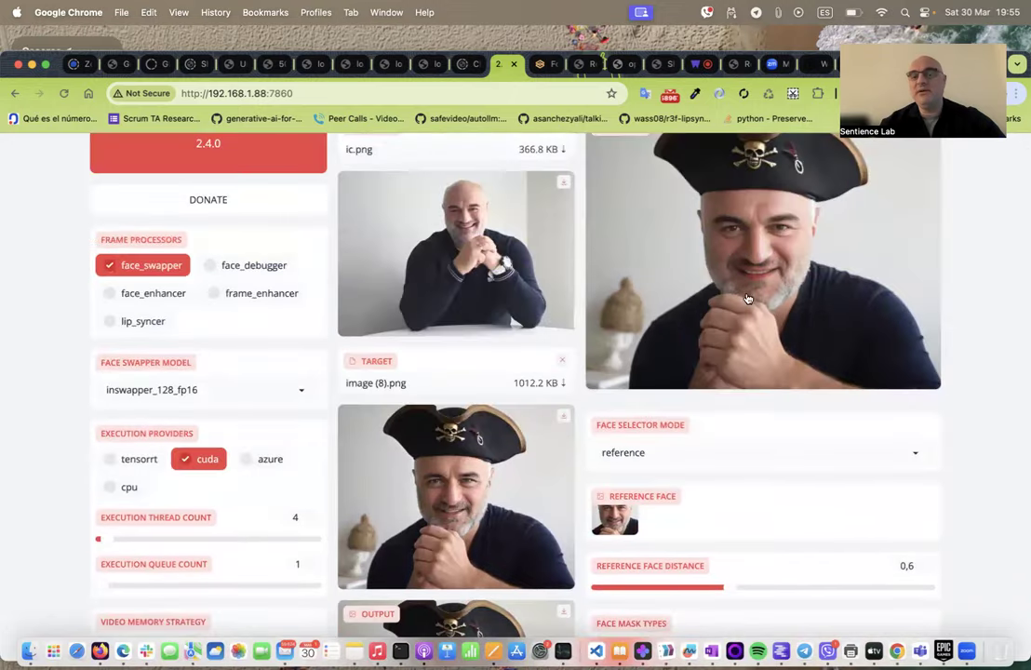
scroll(747, 299, down, 5)
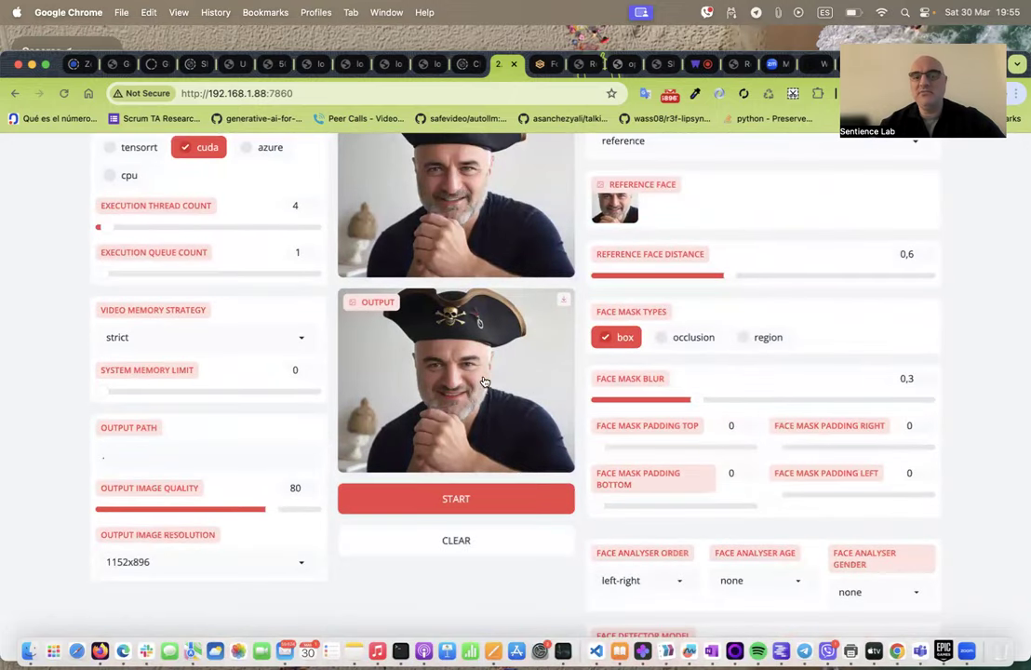
scroll(476, 382, up, 1)
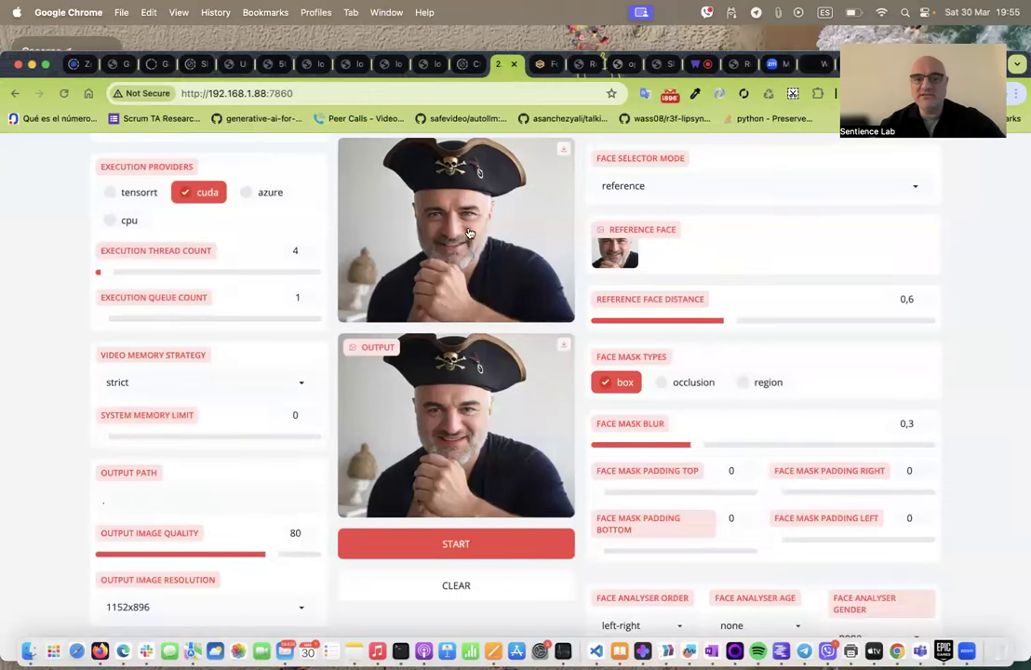
scroll(470, 267, up, 3)
scroll(470, 233, down, 3)
scroll(470, 233, up, 4)
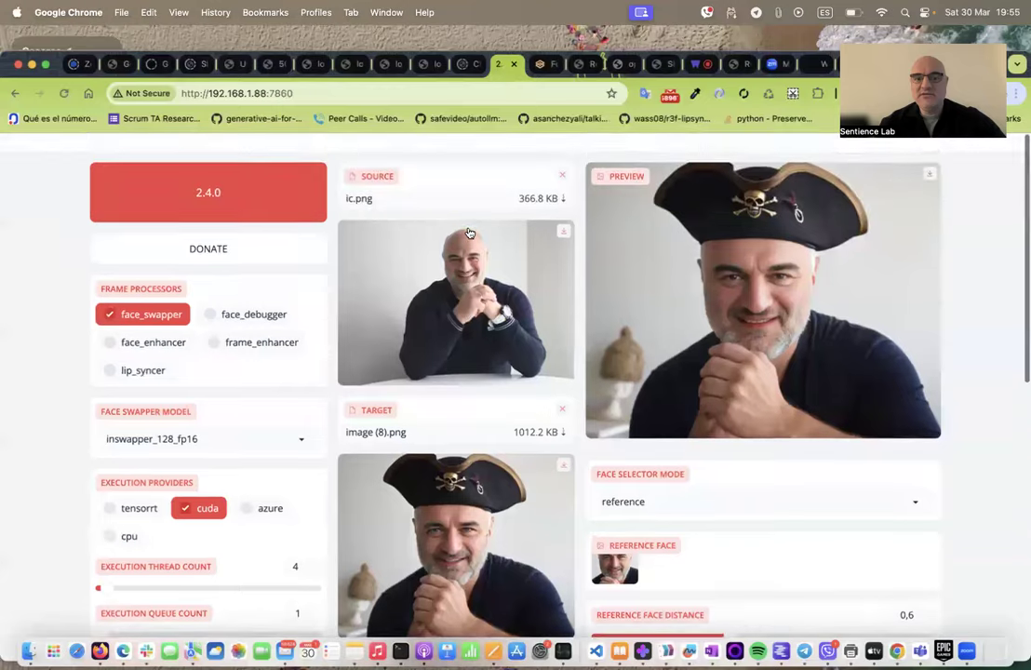
scroll(470, 278, down, 3)
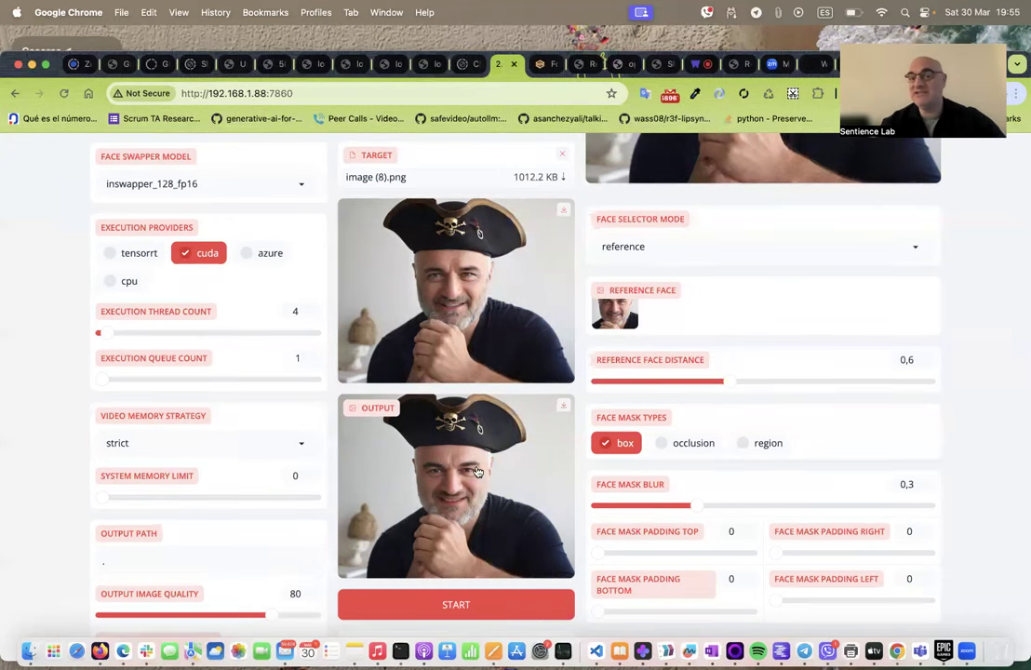
Replace the target image with image (6).png from Downloads and view the face swap preview
scroll(477, 472, up, 1)
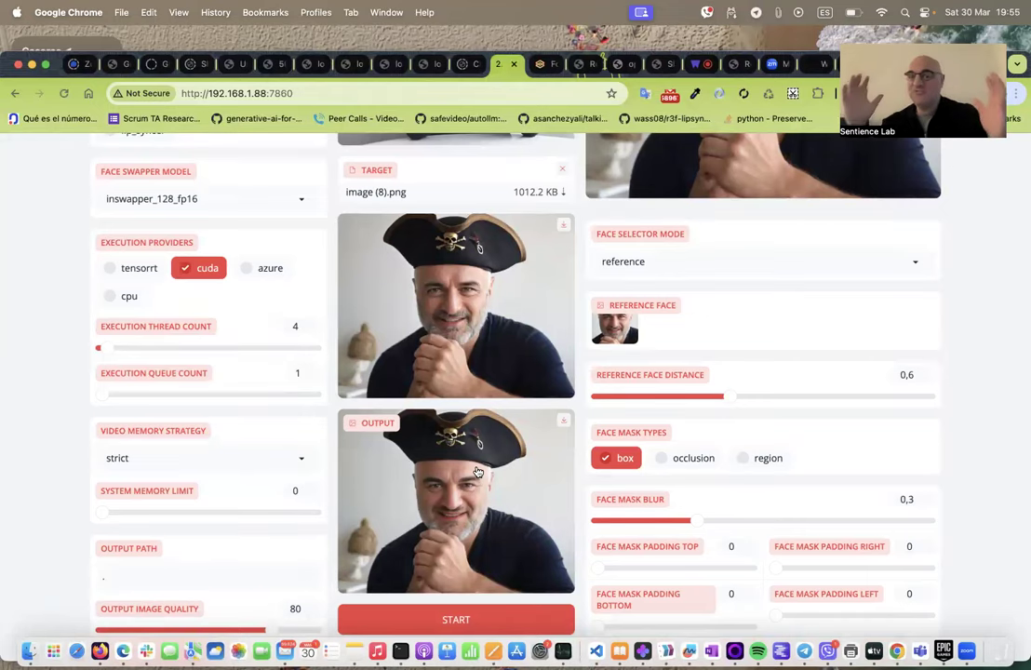
click(562, 169)
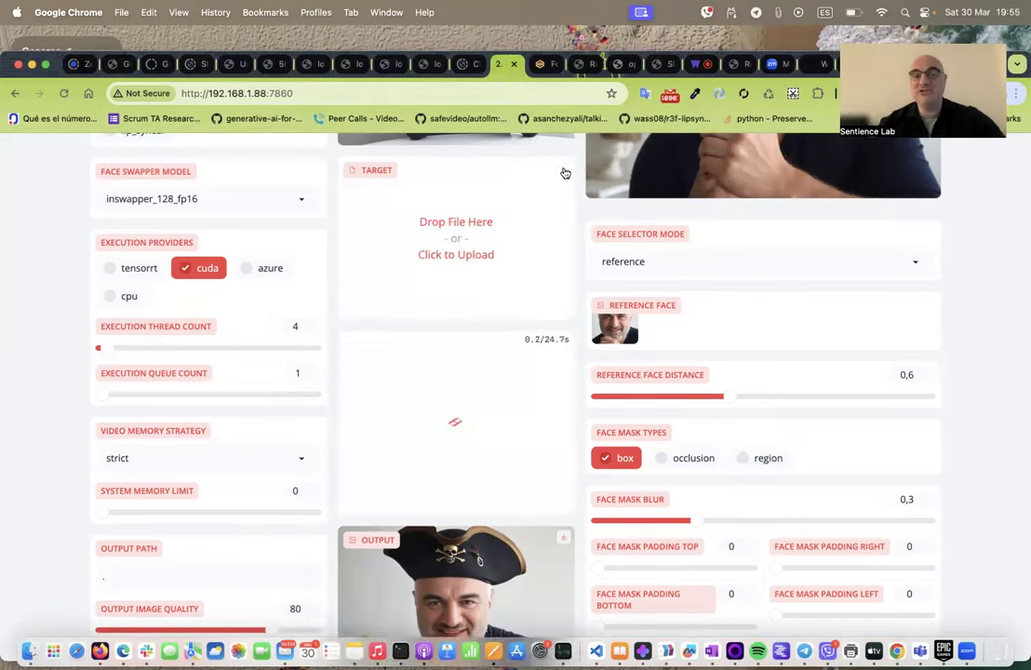
click(452, 241)
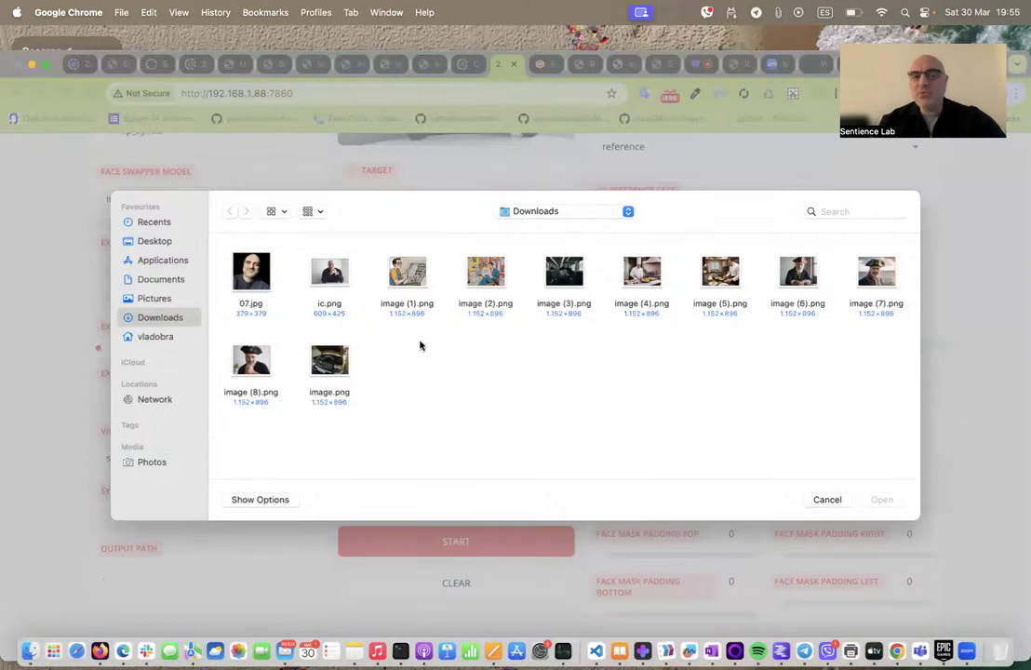
click(802, 280)
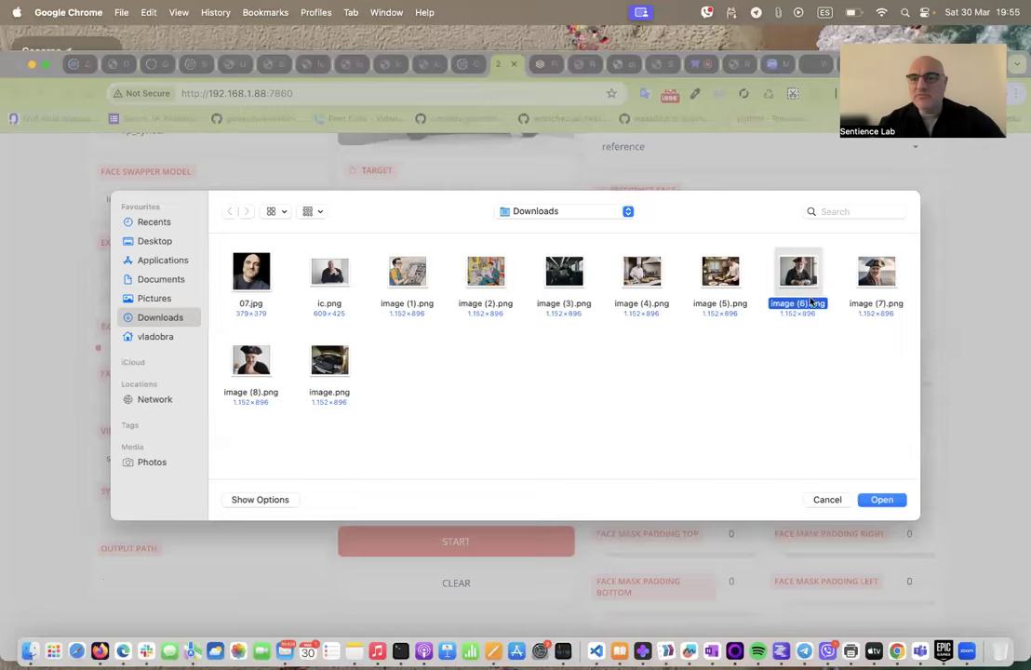
click(883, 501)
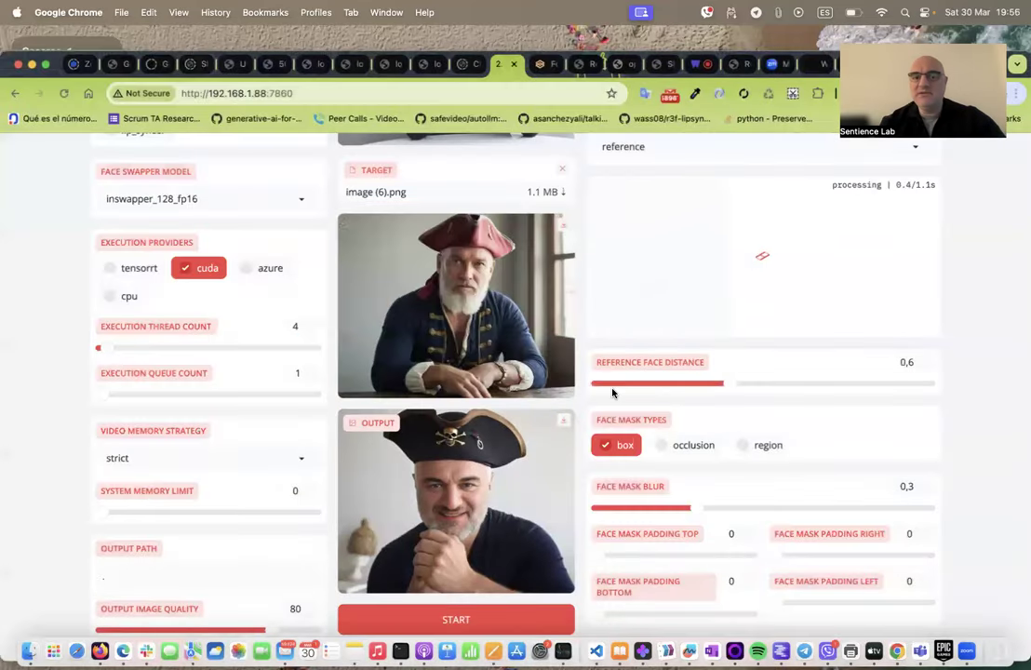
scroll(486, 292, up, 5)
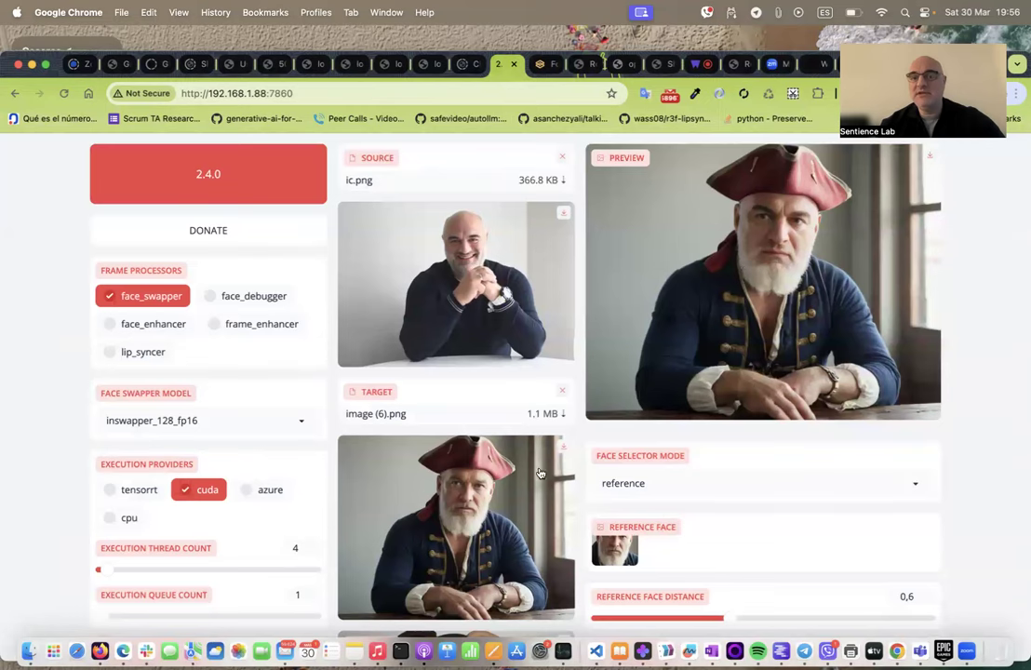
Replace the target image with image (7).png from Downloads to preview the swap on the pirate at sea
click(561, 391)
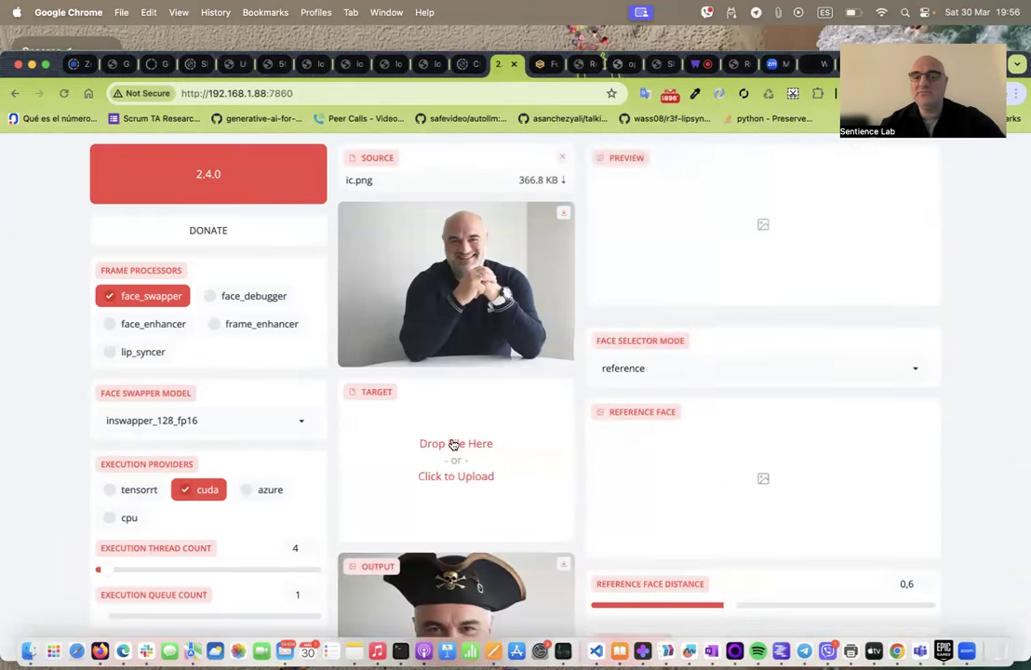
click(453, 444)
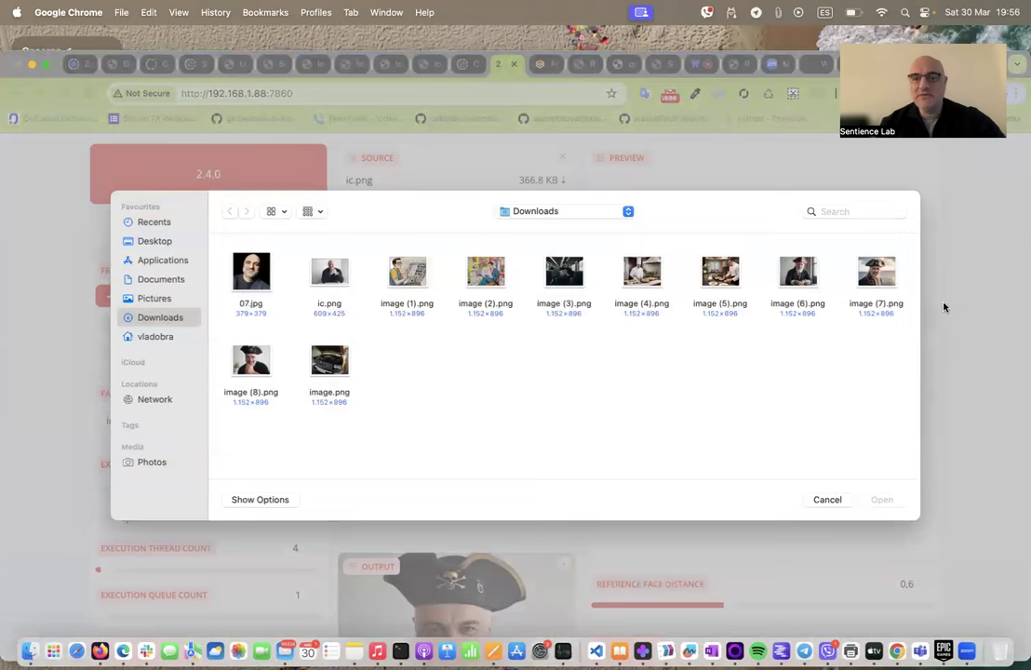
click(876, 273)
click(880, 500)
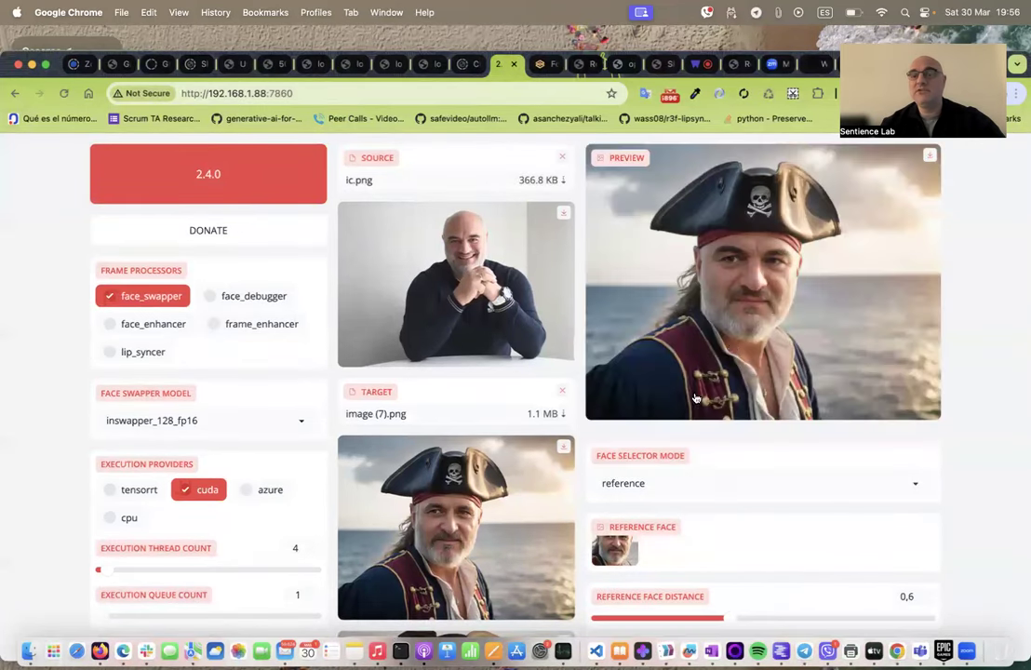
Replace the source photo with 07.jpg from Downloads and check the updated face swap preview
click(563, 158)
click(473, 219)
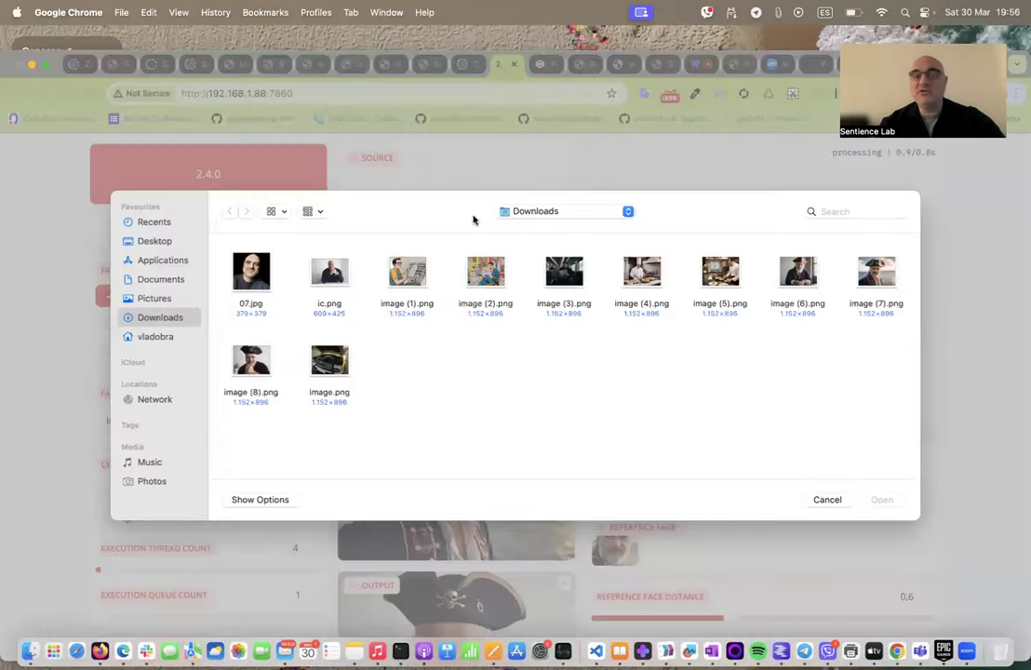
click(252, 272)
click(864, 500)
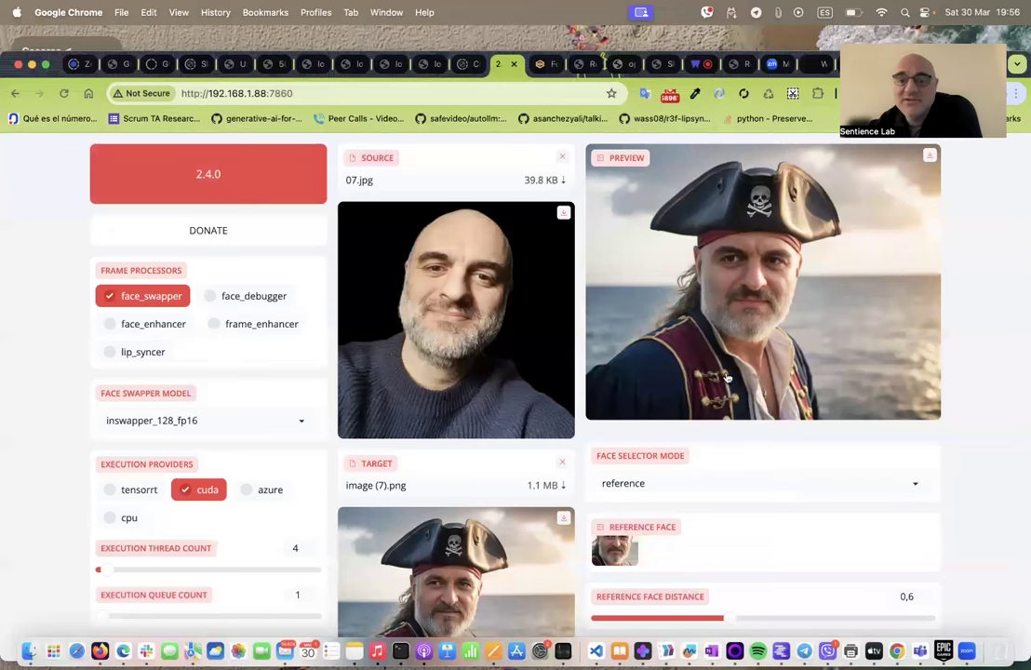
scroll(727, 377, down, 1)
scroll(728, 377, up, 1)
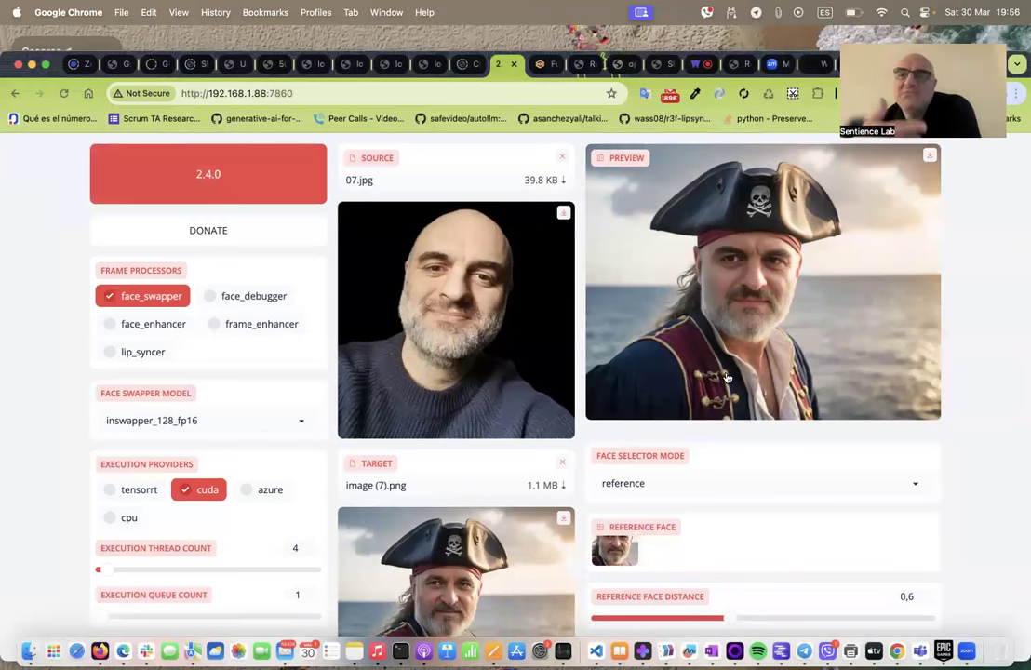
Set image (6).png from Downloads as the target again to preview it with the new source photo
click(564, 463)
click(409, 534)
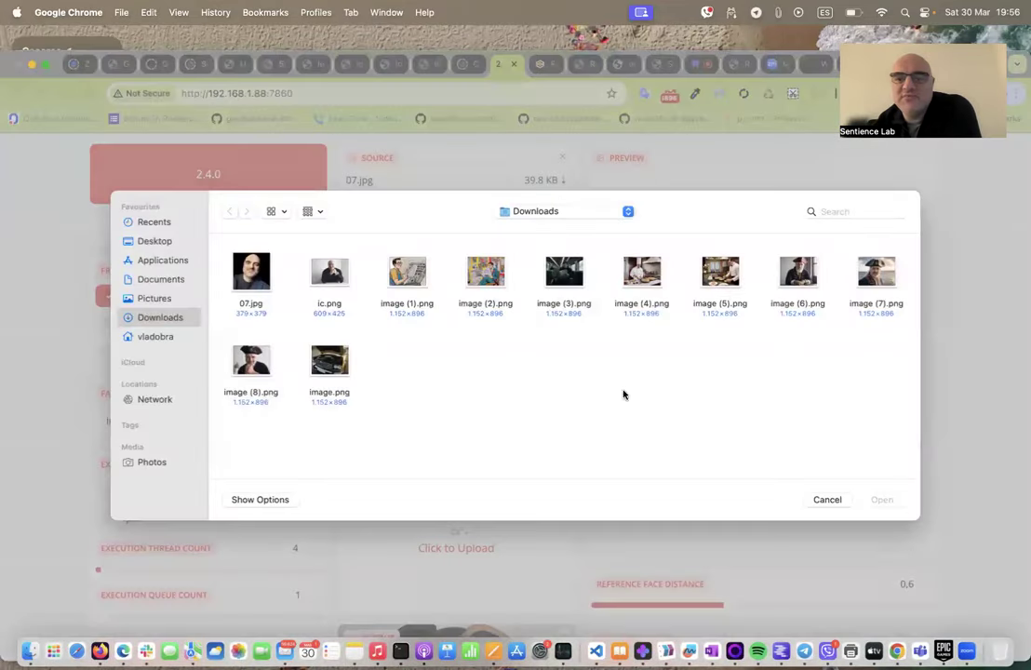
click(806, 267)
click(884, 500)
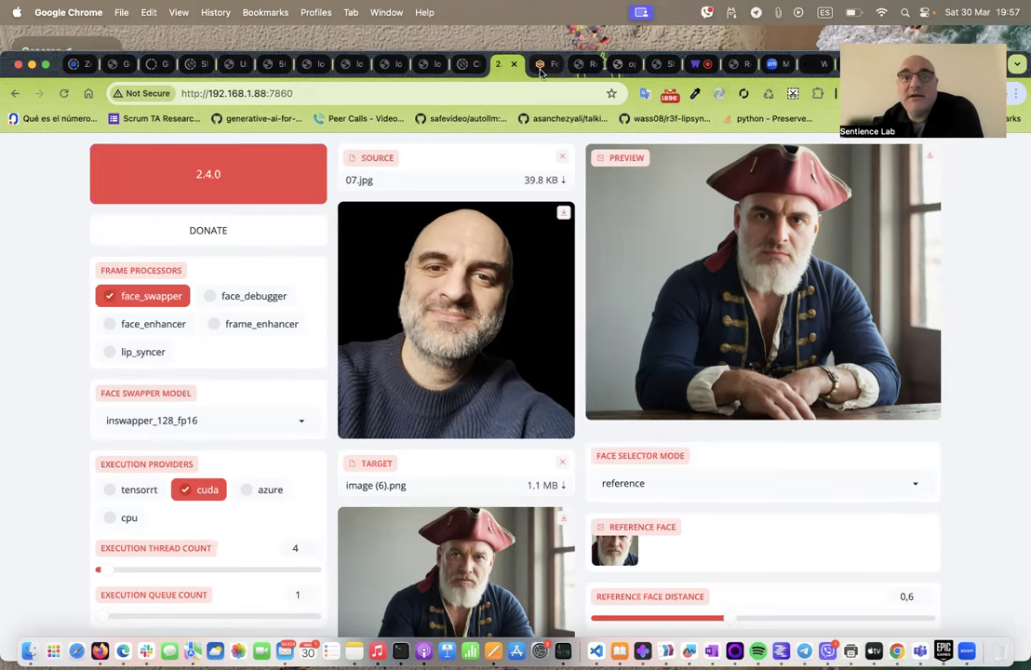
Switch to Fooocus and extend the prompt to "a pirate captain standing on the pirate ship during a battle"
key(ctrl+Tab)
scroll(382, 468, up, 5)
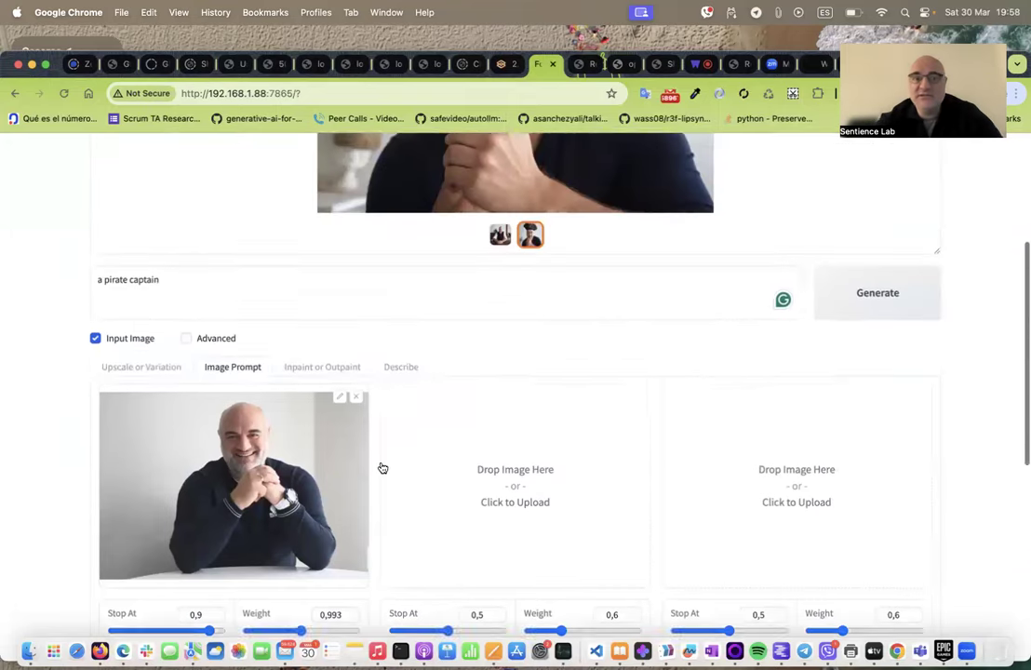
text(standing on the pie)
text(ate ship during a battle)
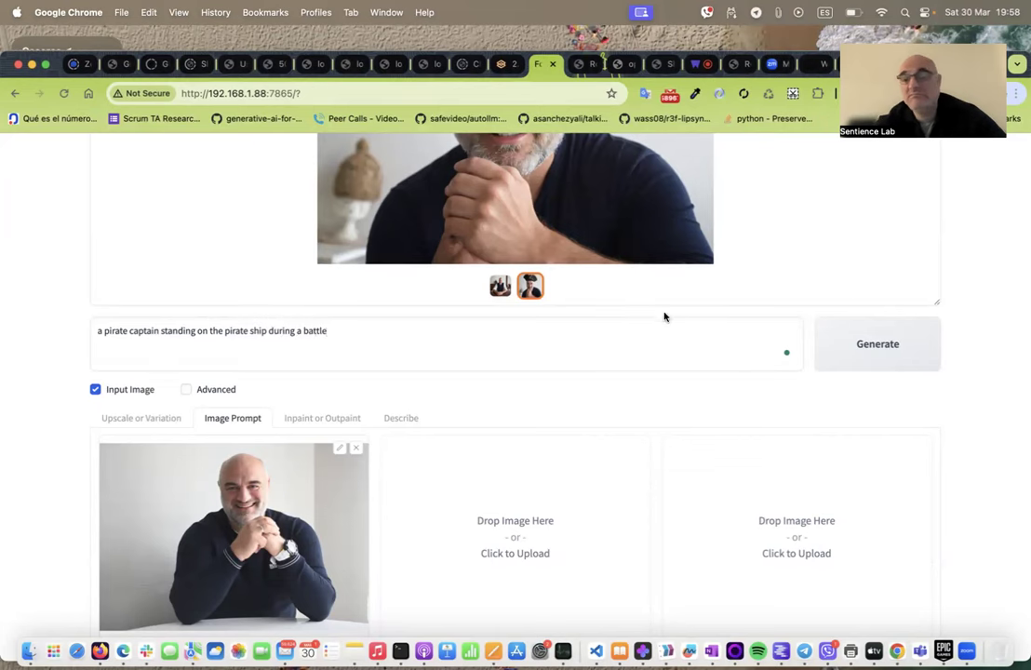
Generate images from the battle prompt and download the first finished one
click(853, 324)
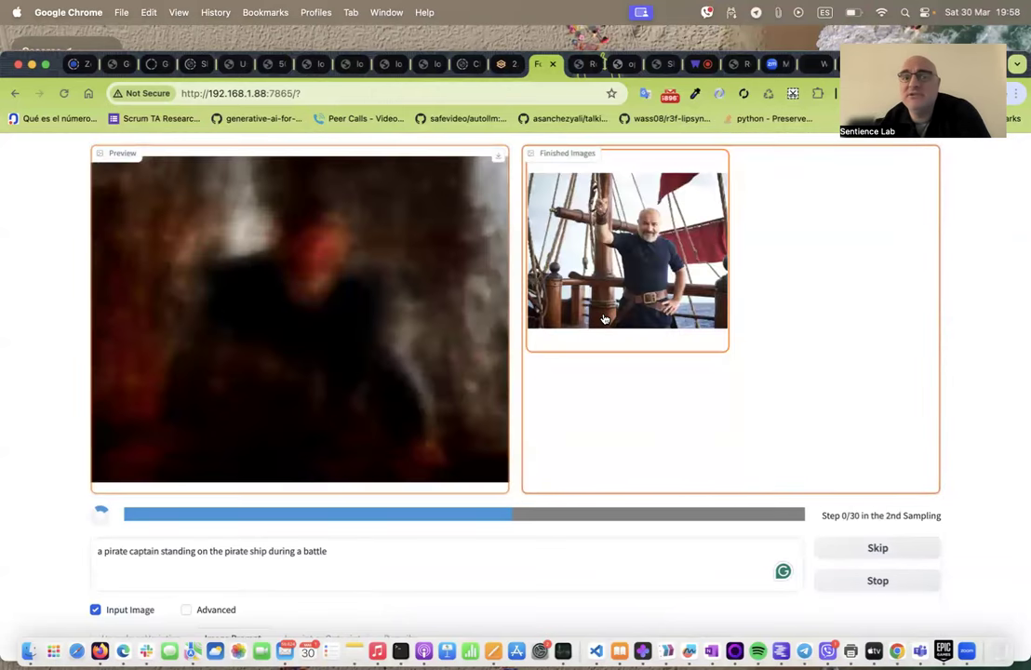
click(656, 267)
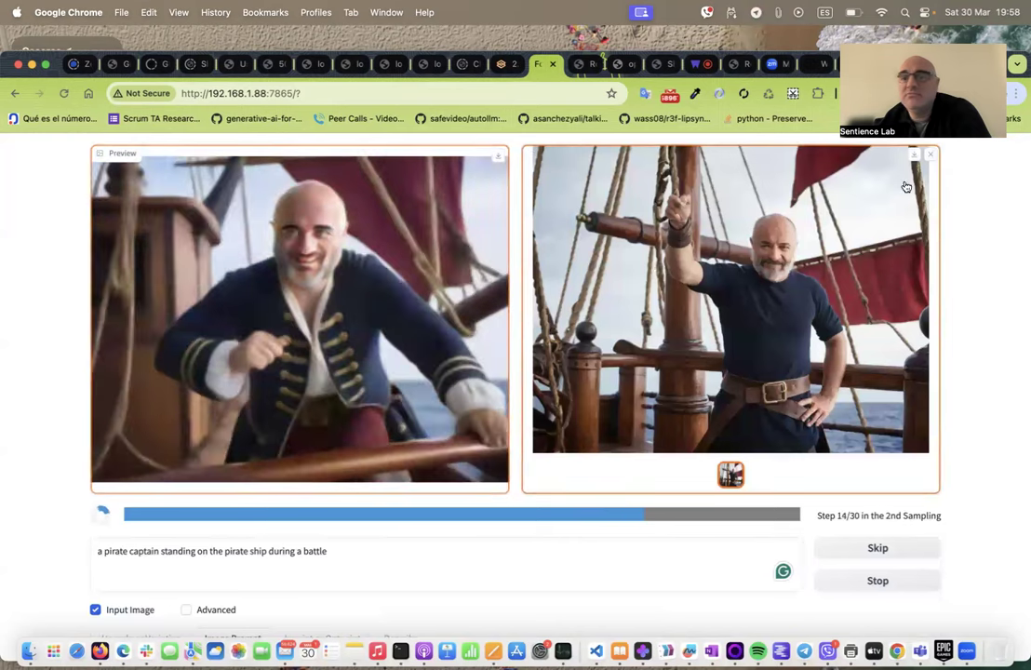
click(913, 156)
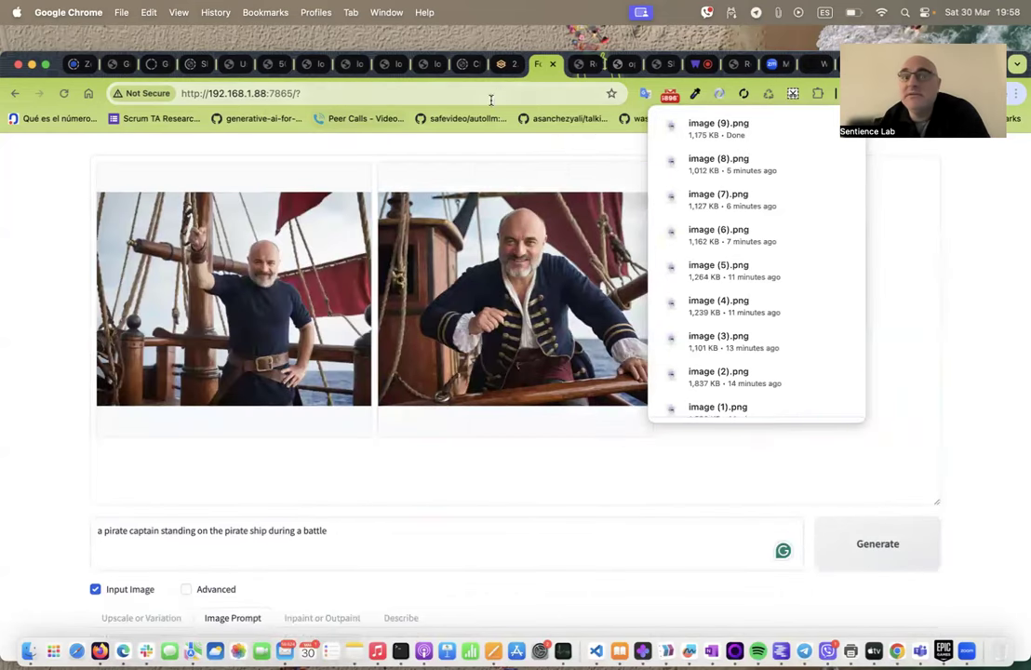
Switch back to the face swapper and replace the target with image (9).png from Downloads, viewing its preview
click(501, 64)
scroll(510, 536, down, 3)
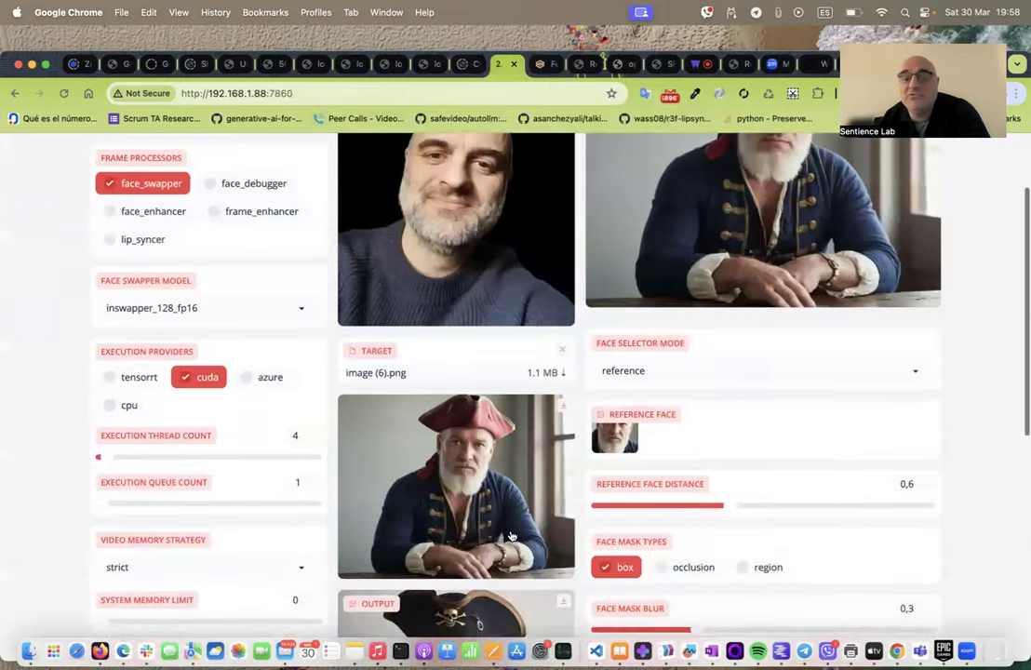
click(562, 348)
click(489, 391)
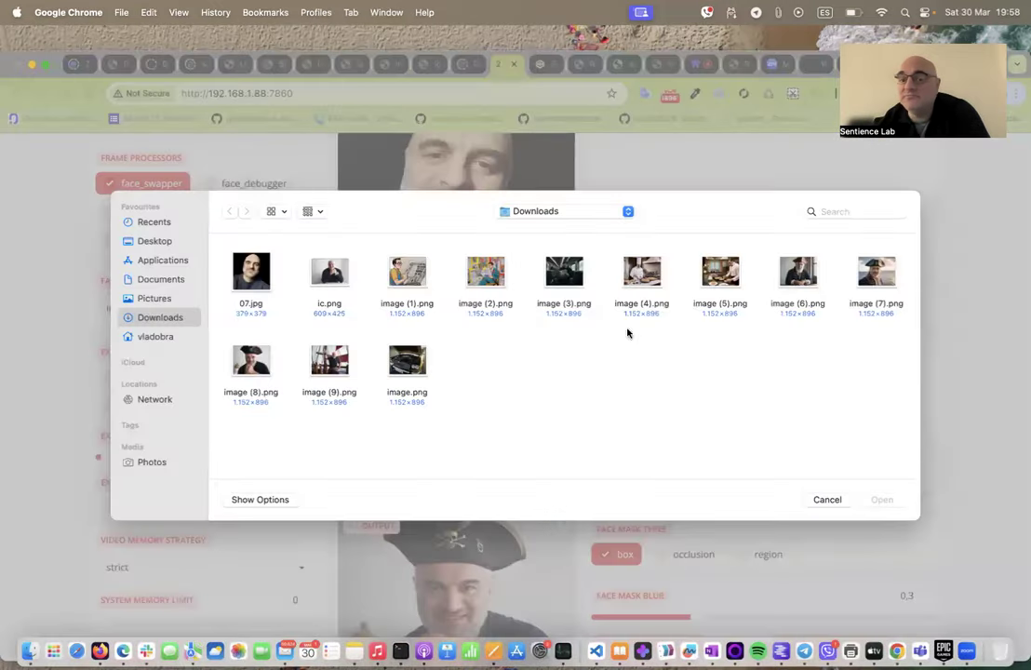
click(335, 358)
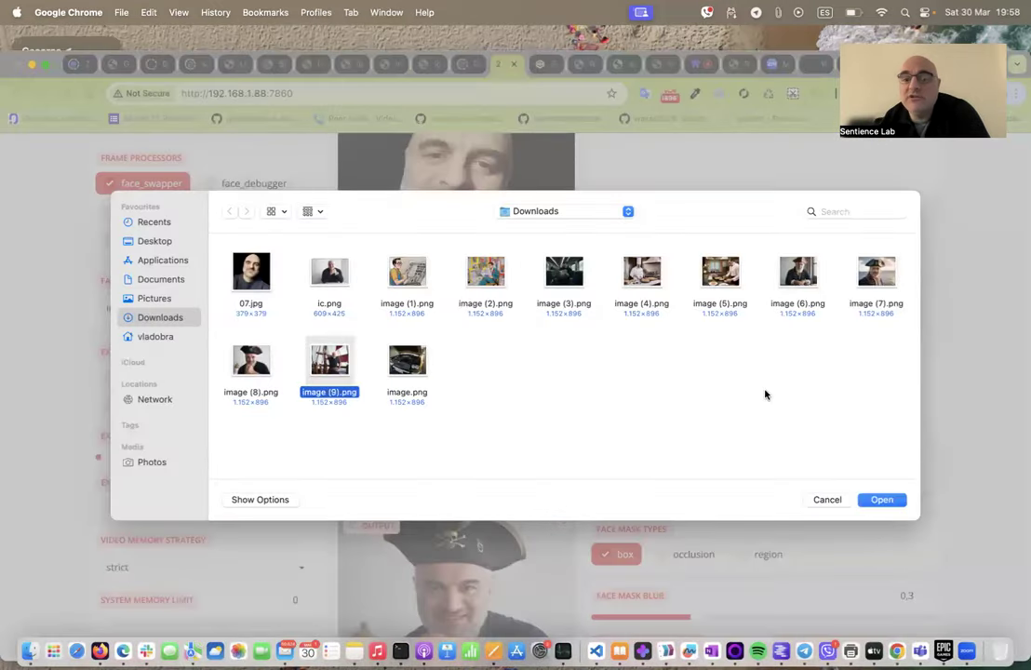
click(881, 500)
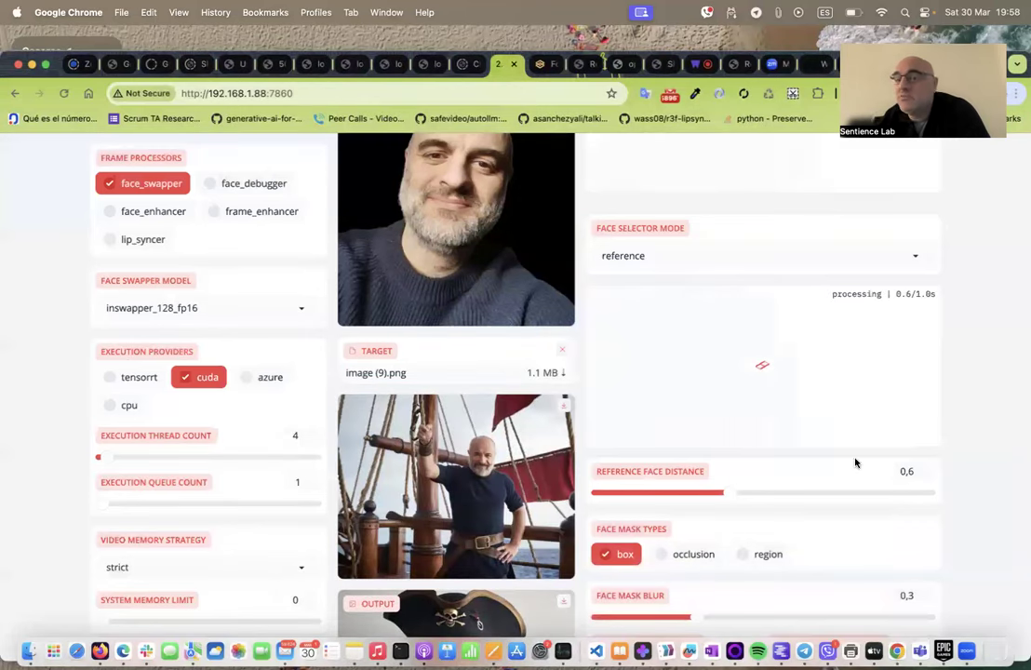
scroll(809, 381, up, 2)
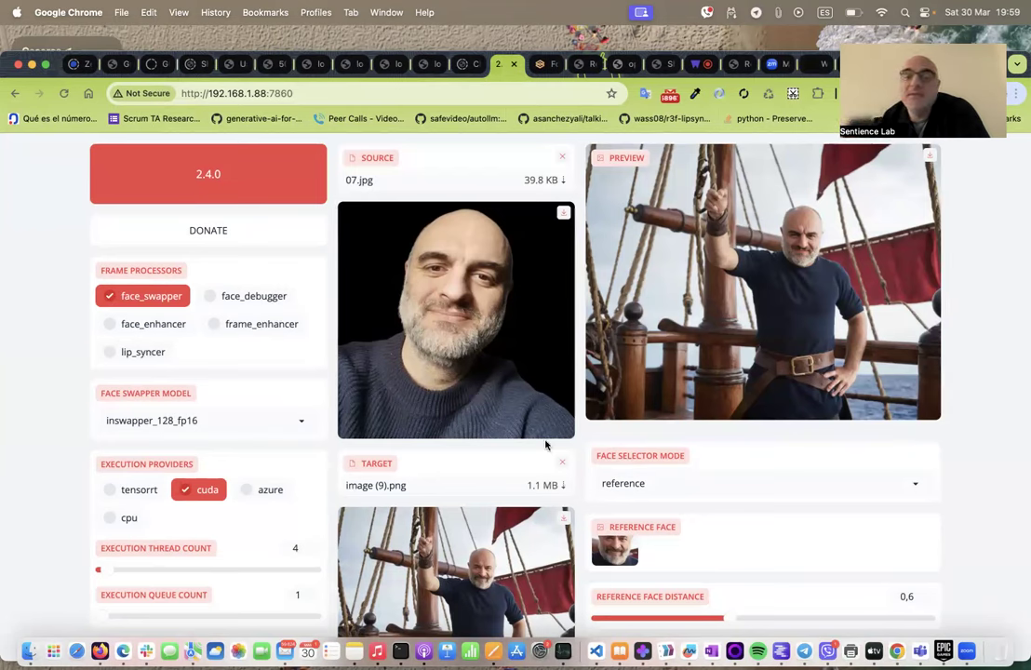
Replace the target image with image (5).png from Downloads to preview the swap on the cook making pancakes
click(564, 464)
click(478, 509)
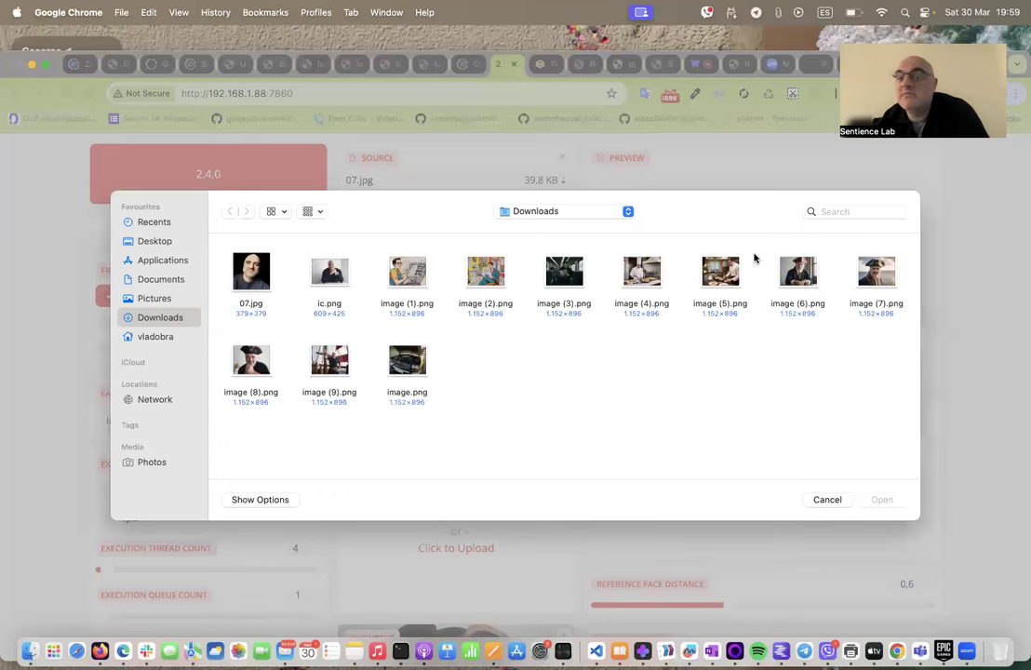
click(720, 271)
click(881, 501)
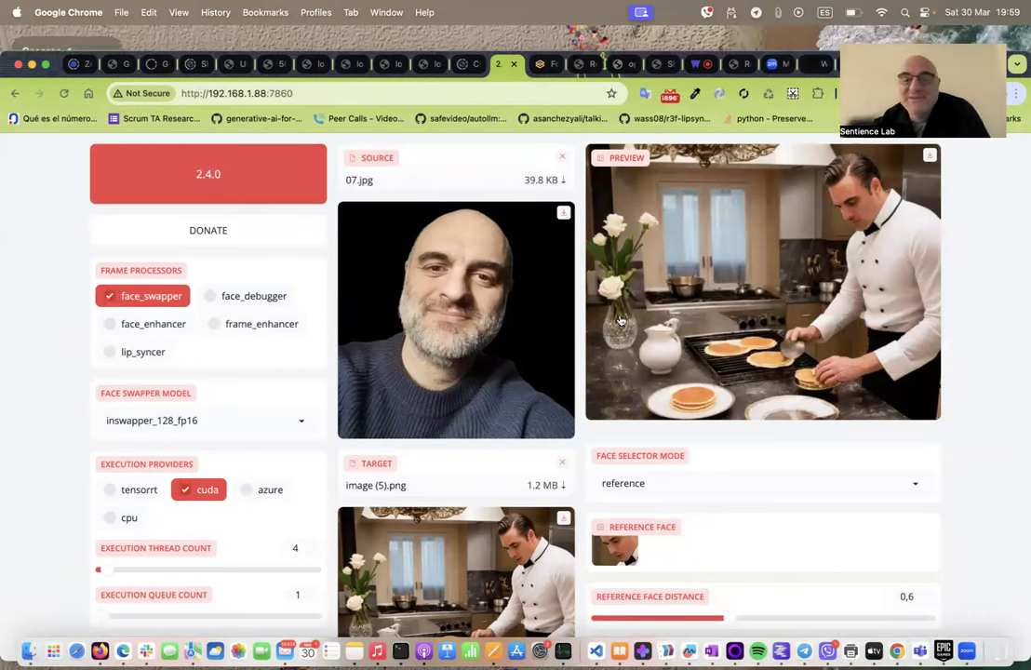
Replace the target image with image (4).png from Downloads to preview the swap on the chef in the tall hat
click(562, 466)
click(456, 512)
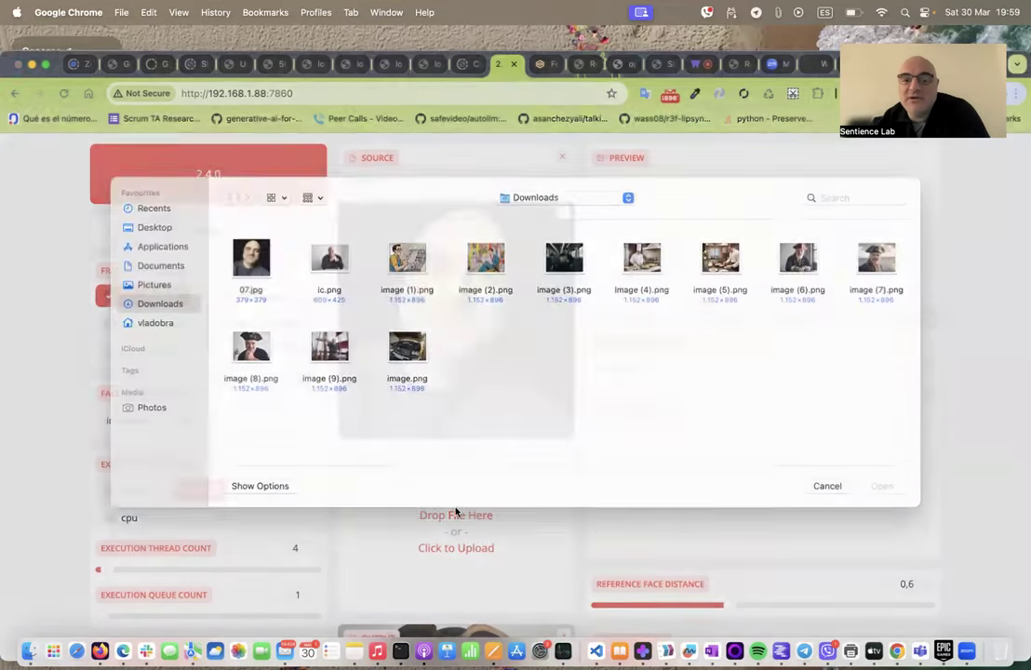
click(650, 270)
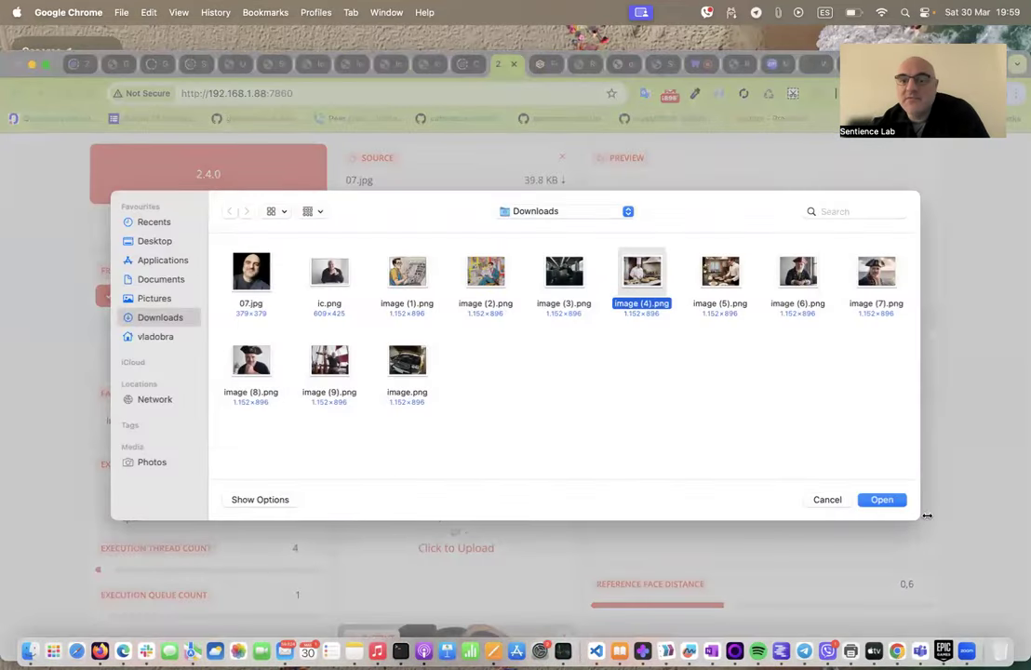
click(882, 501)
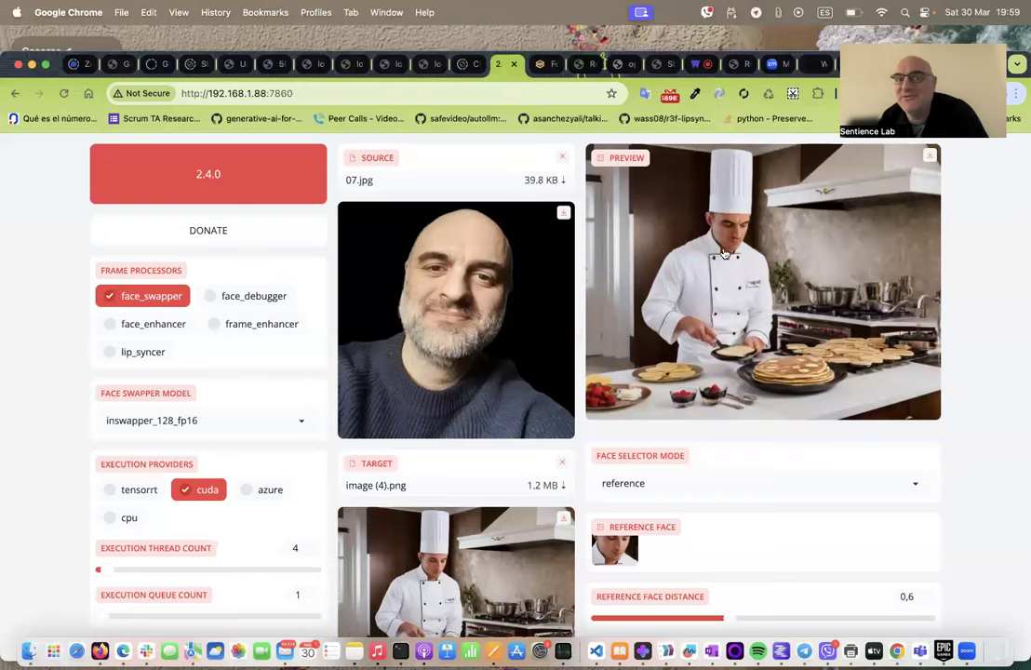
Replace the target image with image (3).png from Downloads to preview the swap on the newspaper reader in the train
click(561, 463)
click(443, 515)
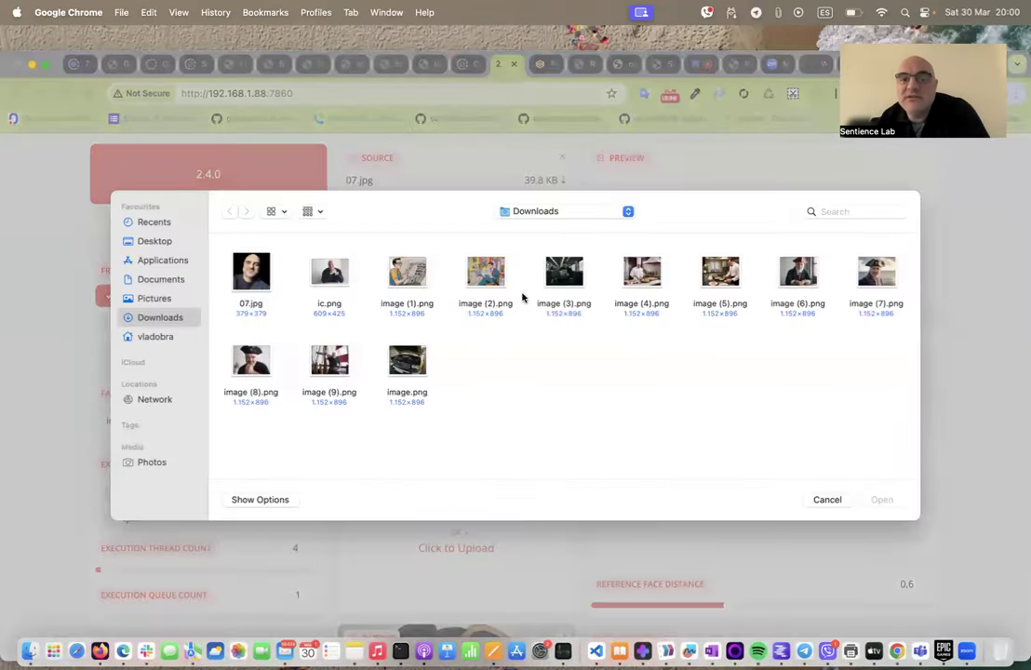
click(565, 275)
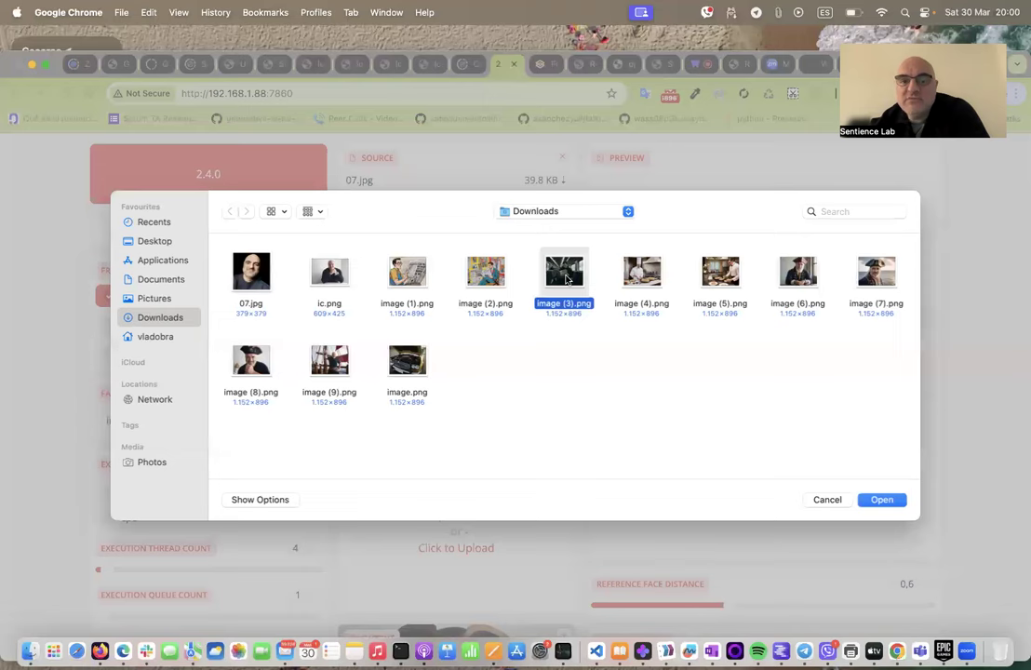
click(883, 500)
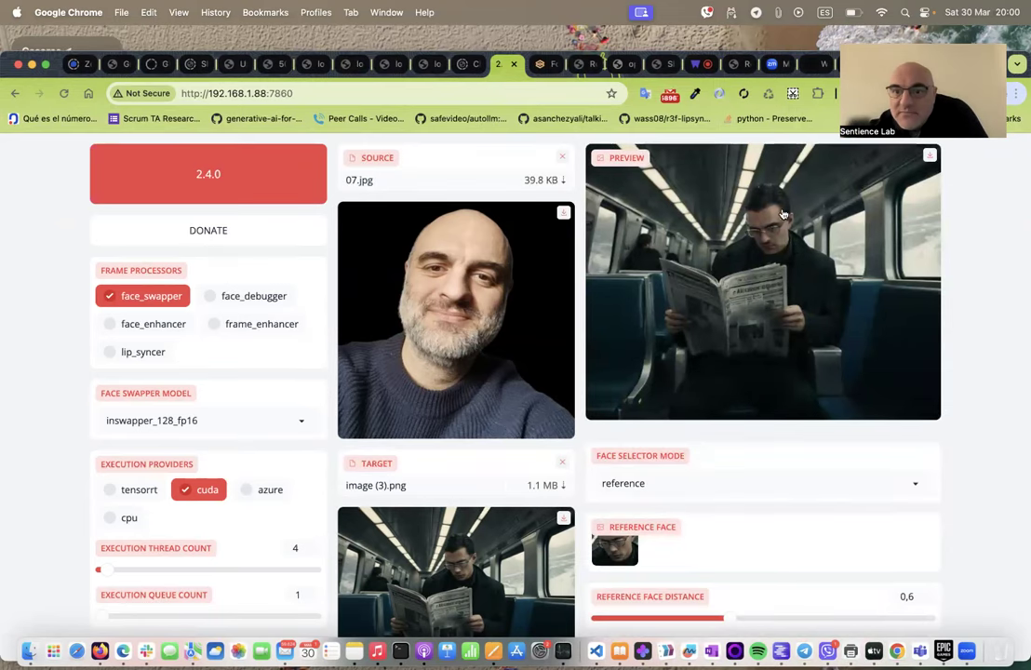
Run the face swap on the train image, download the output, and show it in the Downloads folder
scroll(789, 348, down, 10)
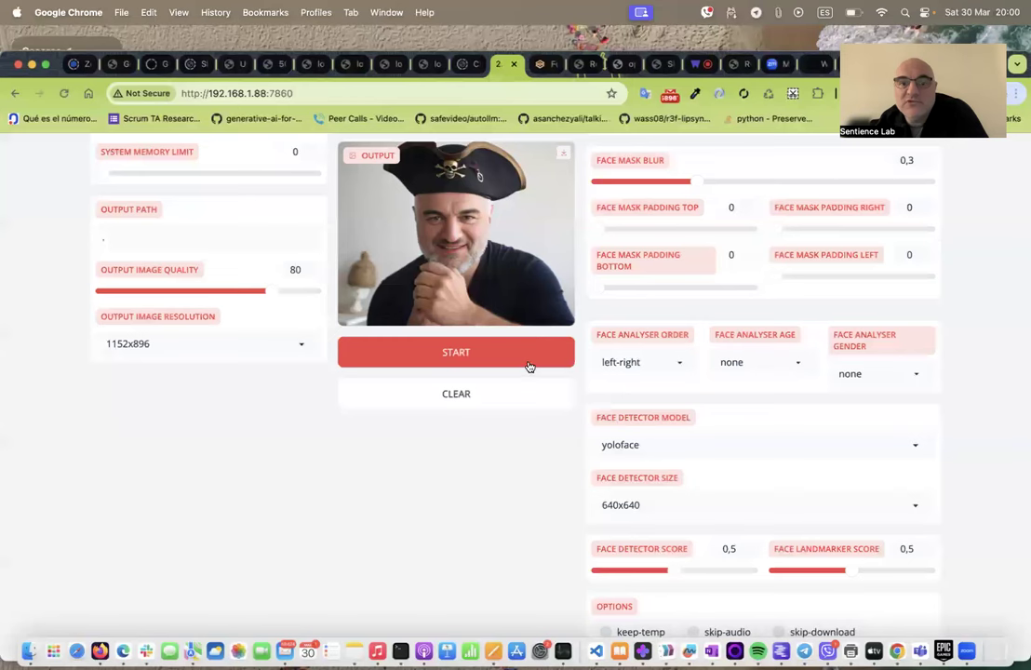
click(529, 367)
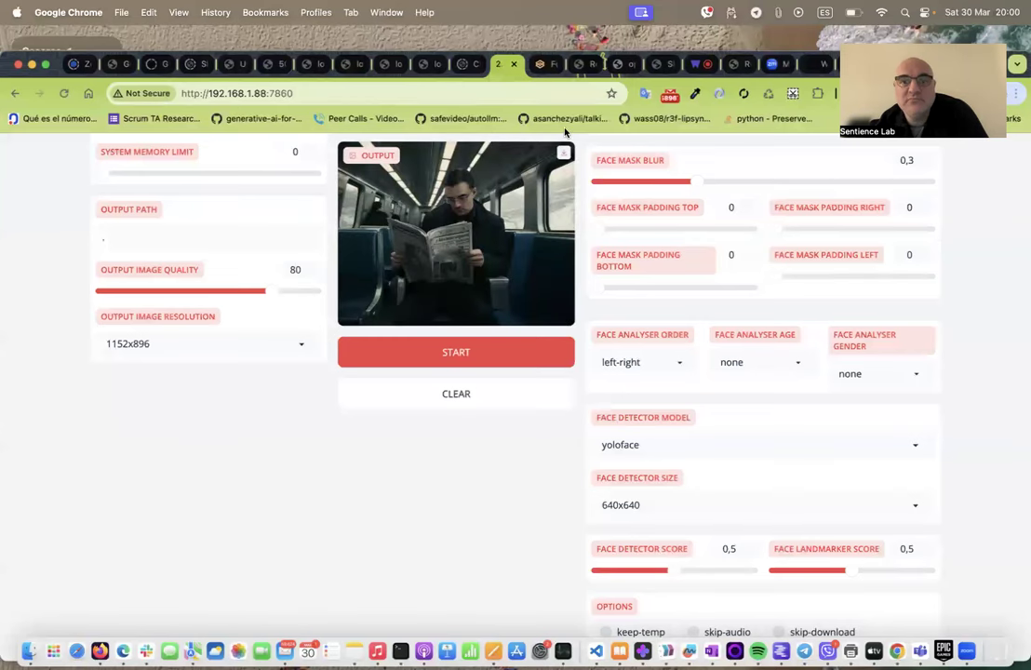
click(563, 153)
click(817, 128)
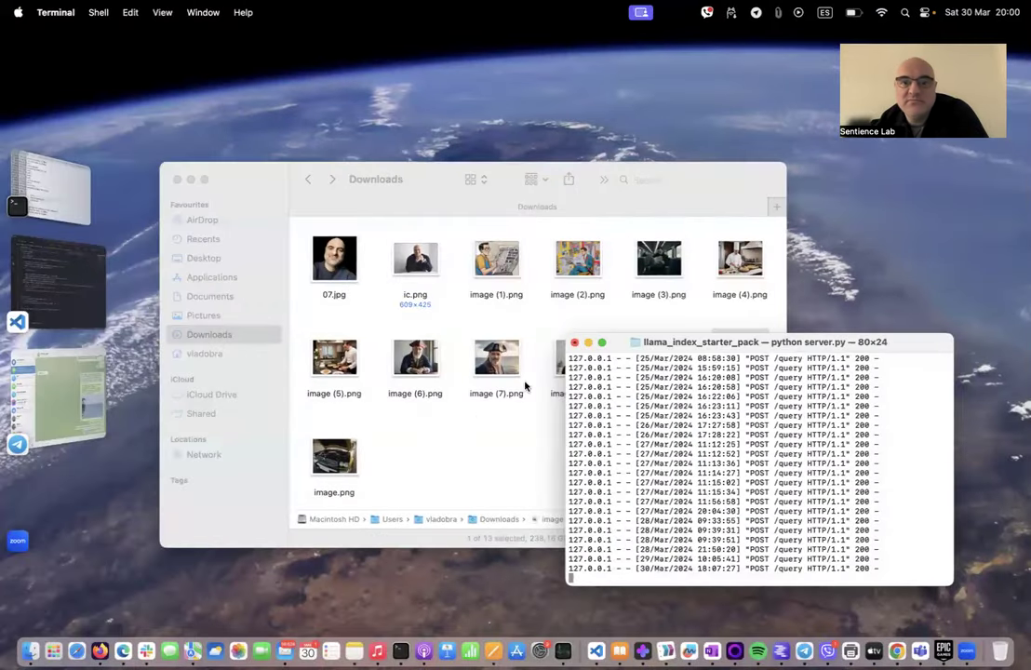
Open image (10).png from Downloads to examine the swapped face, close it and switch back to the face swapper in Chrome
double_click(740, 352)
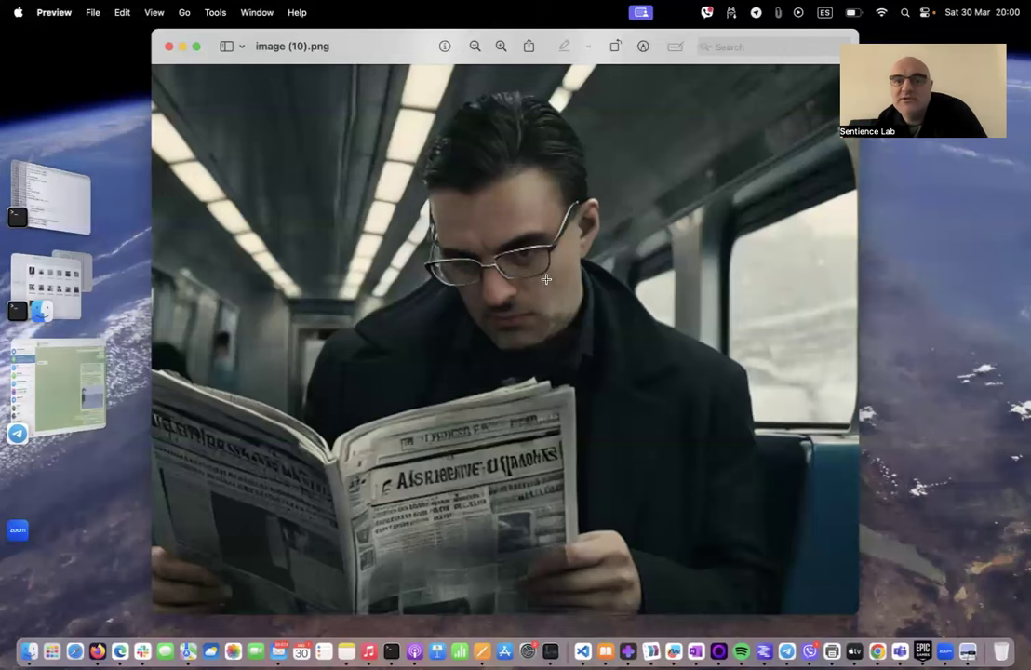
click(170, 47)
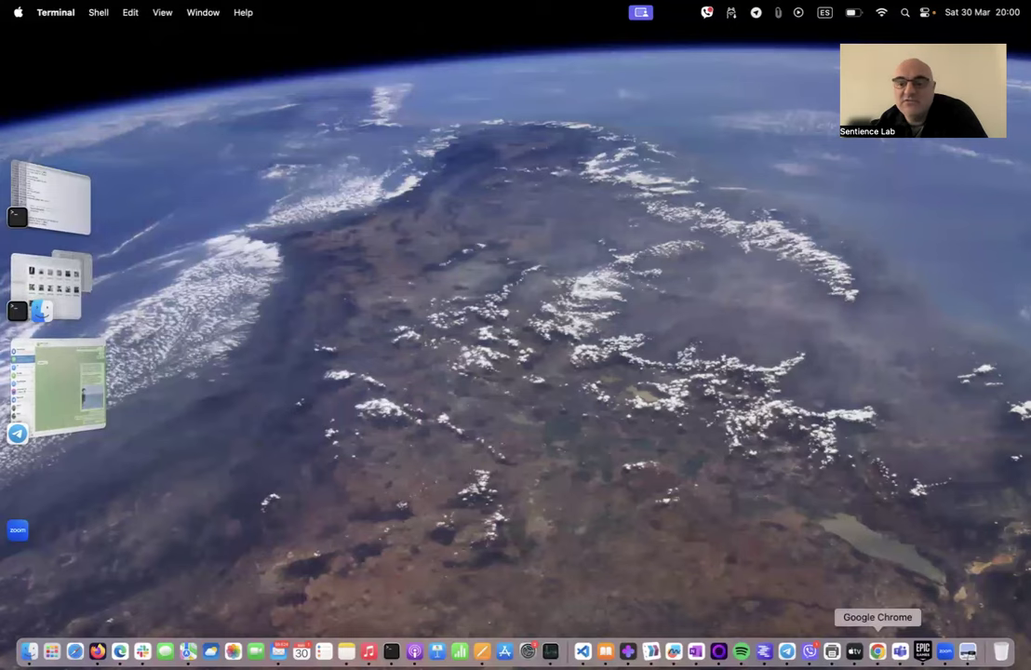
click(877, 652)
Replace the target image with image (1).png from Downloads to preview the swap on the cartoon newspaper reader with glasses
scroll(614, 418, up, 5)
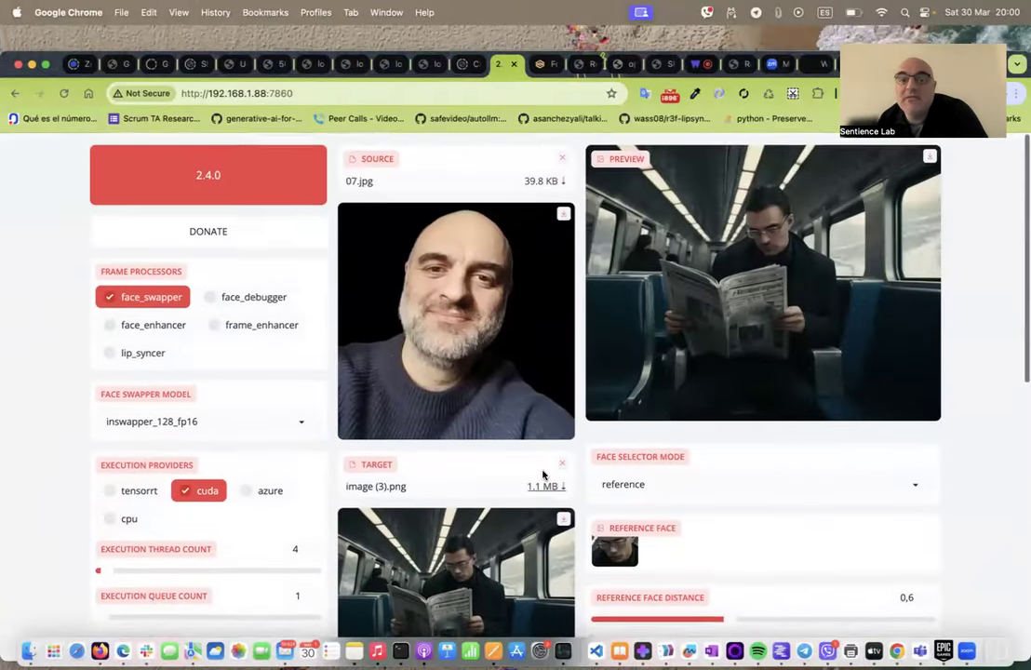
scroll(549, 477, down, 3)
click(563, 344)
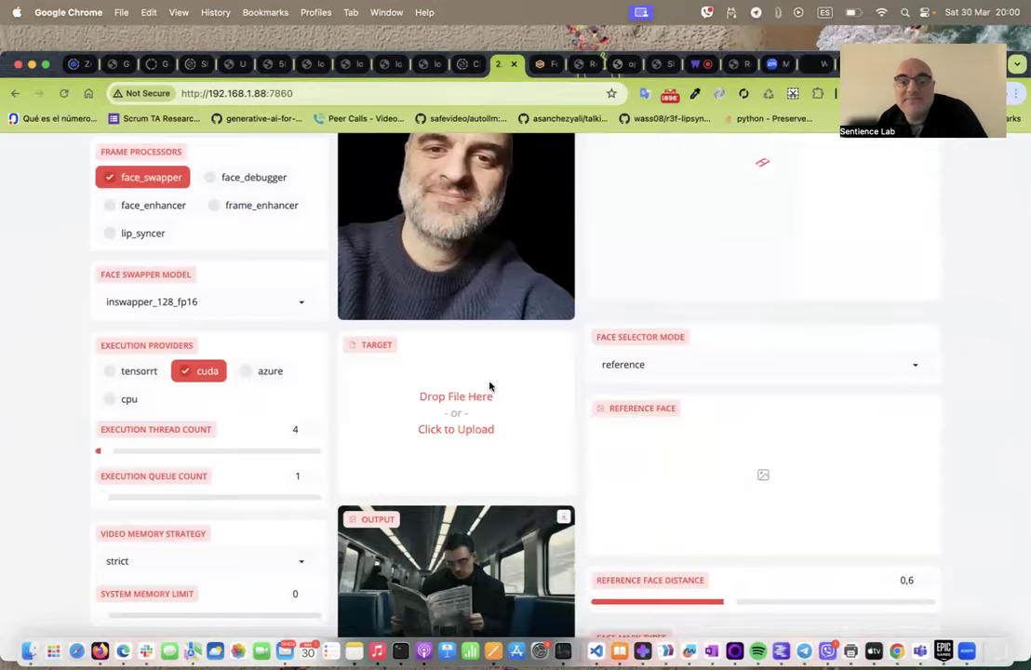
click(426, 337)
click(409, 268)
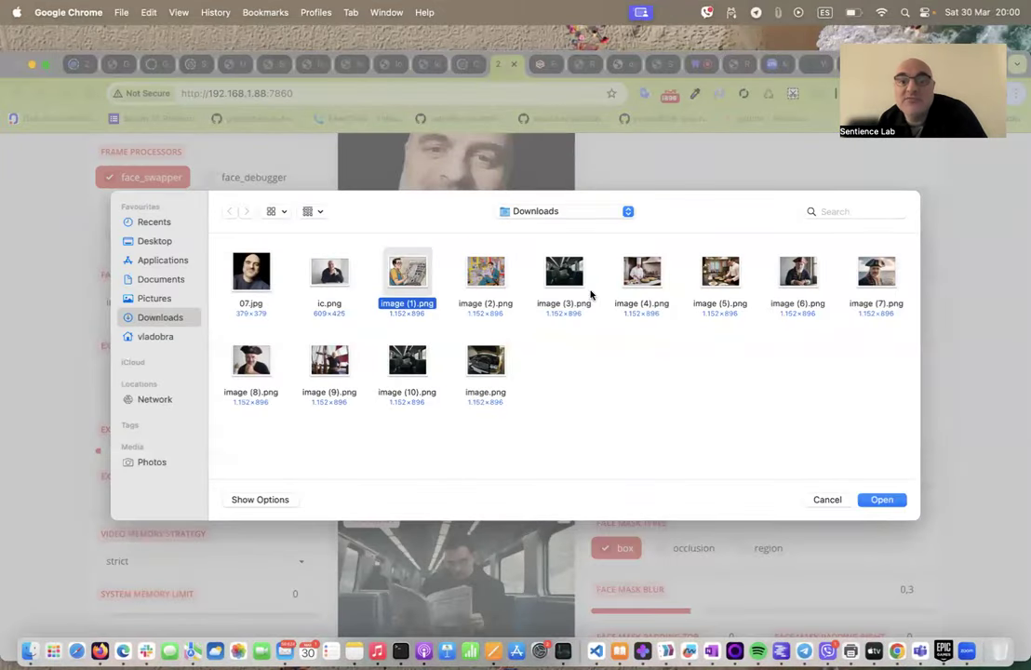
click(881, 499)
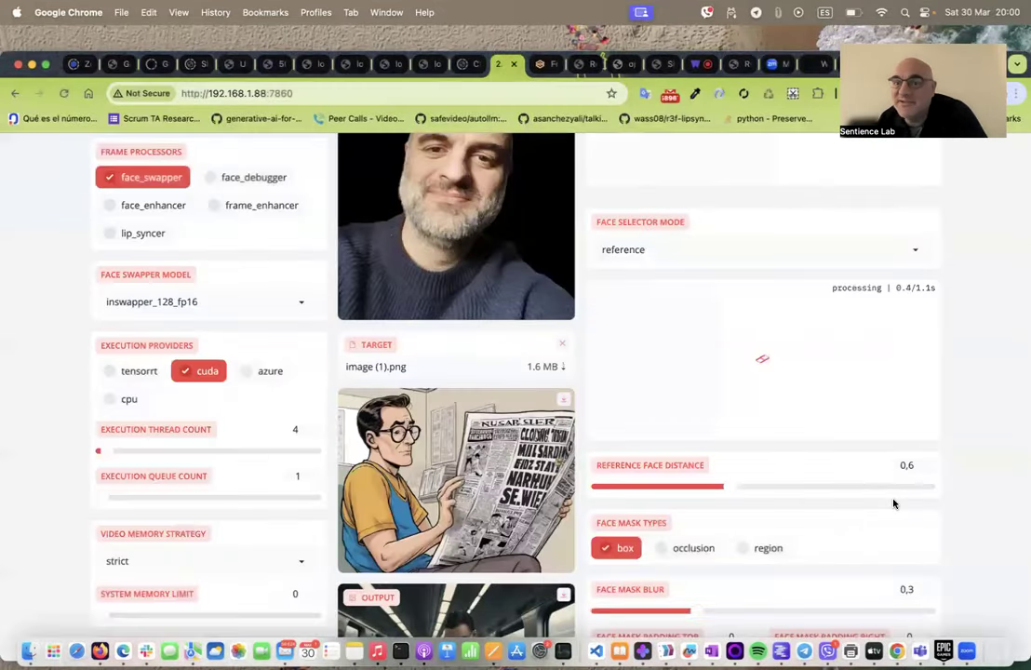
scroll(794, 403, up, 3)
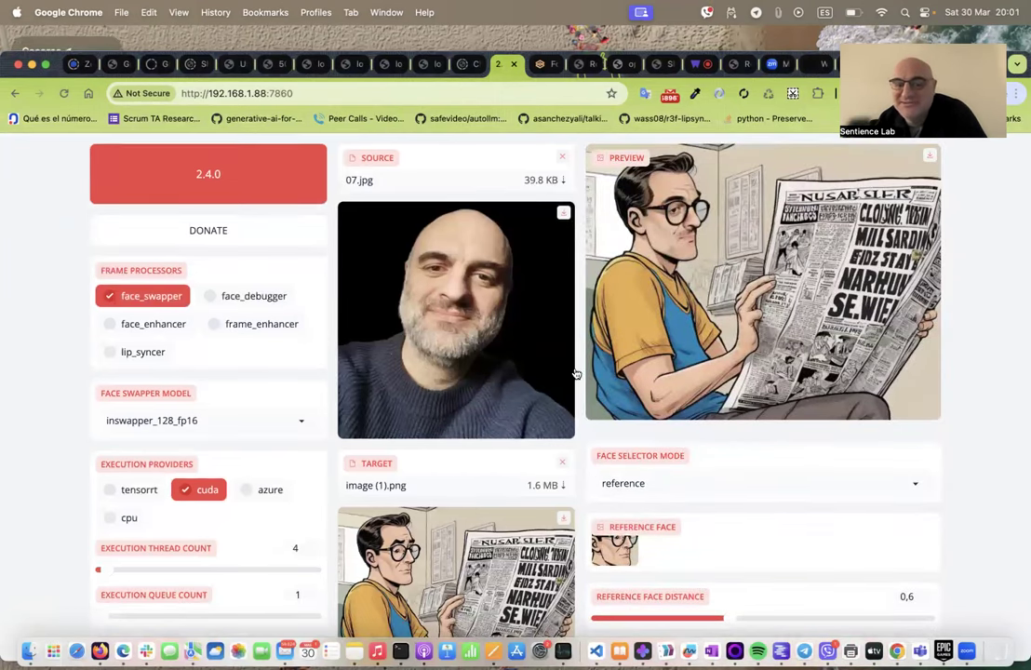
scroll(373, 447, down, 1)
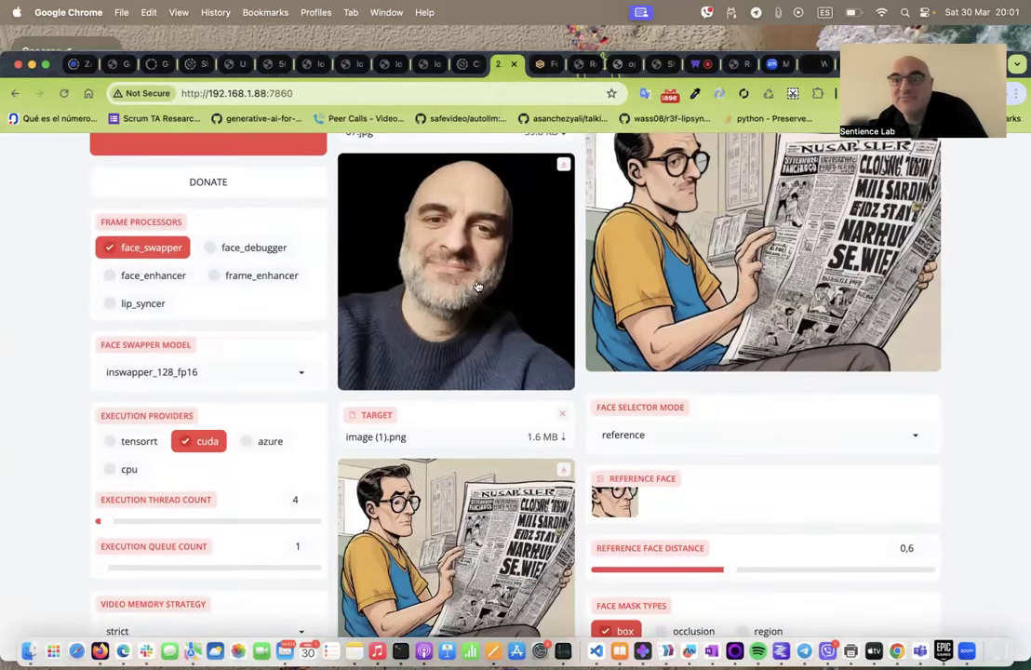
scroll(461, 271, up, 1)
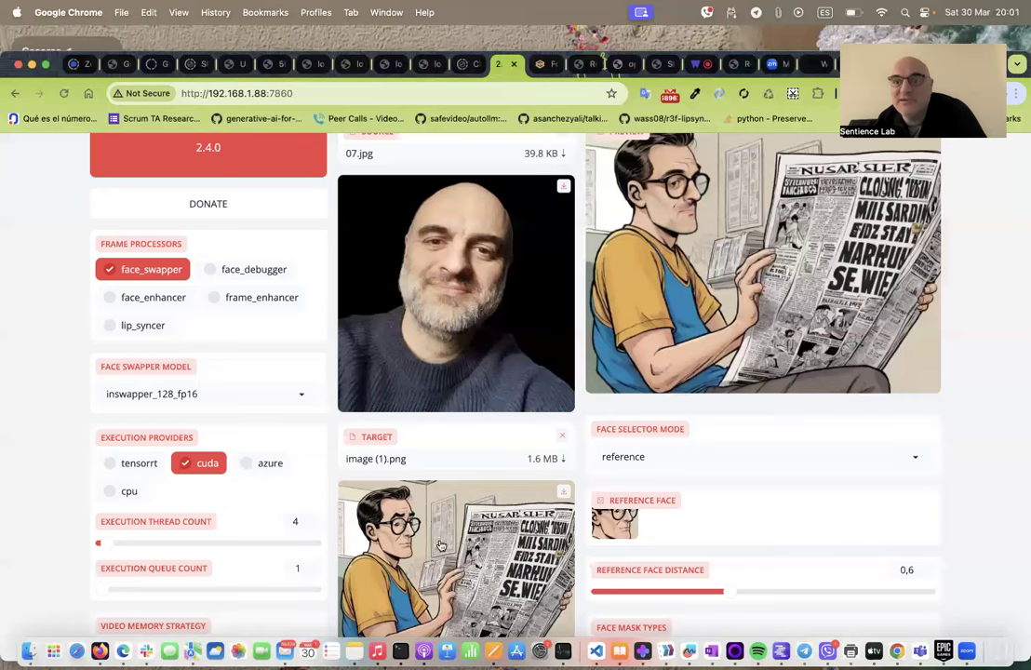
scroll(596, 257, up, 1)
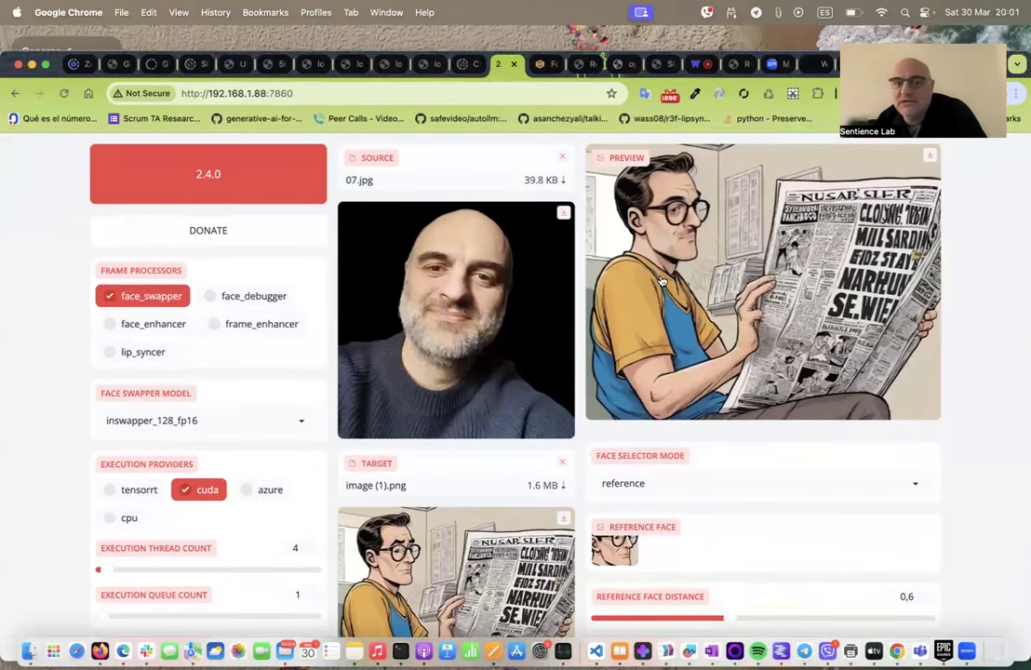
Replace the target image with image (2).png from Downloads to preview the swap on the comic-style newspaper reader in a suit
click(561, 462)
click(479, 498)
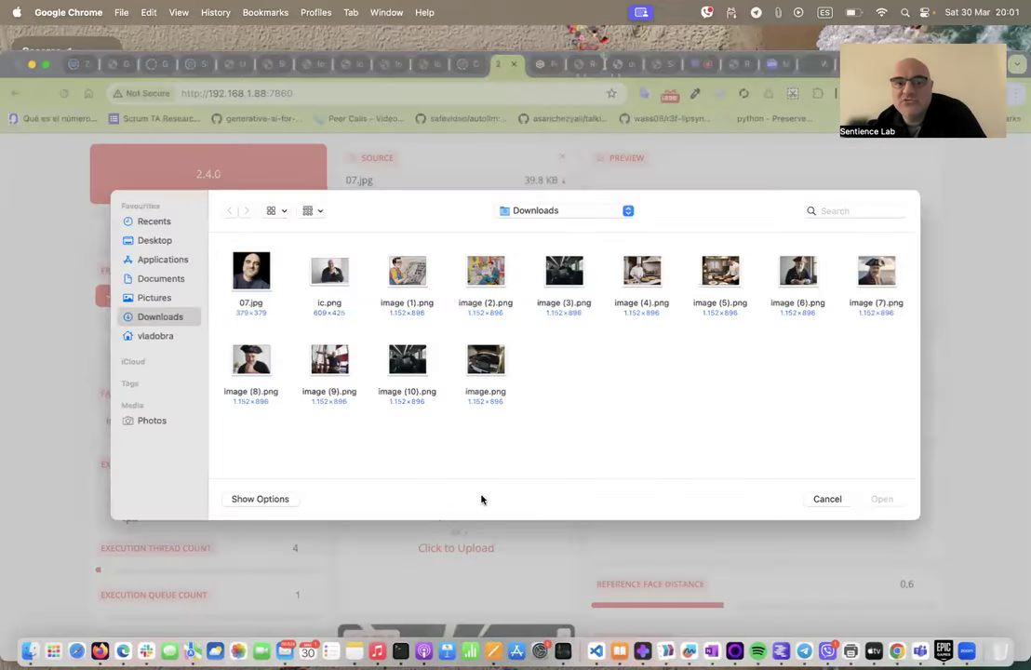
click(484, 279)
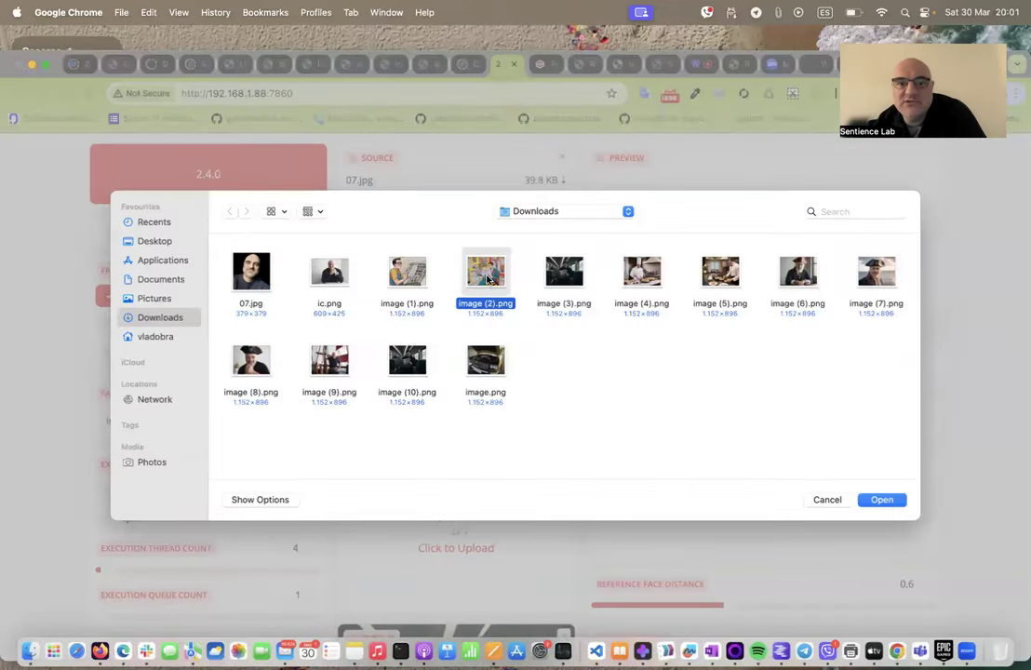
click(879, 501)
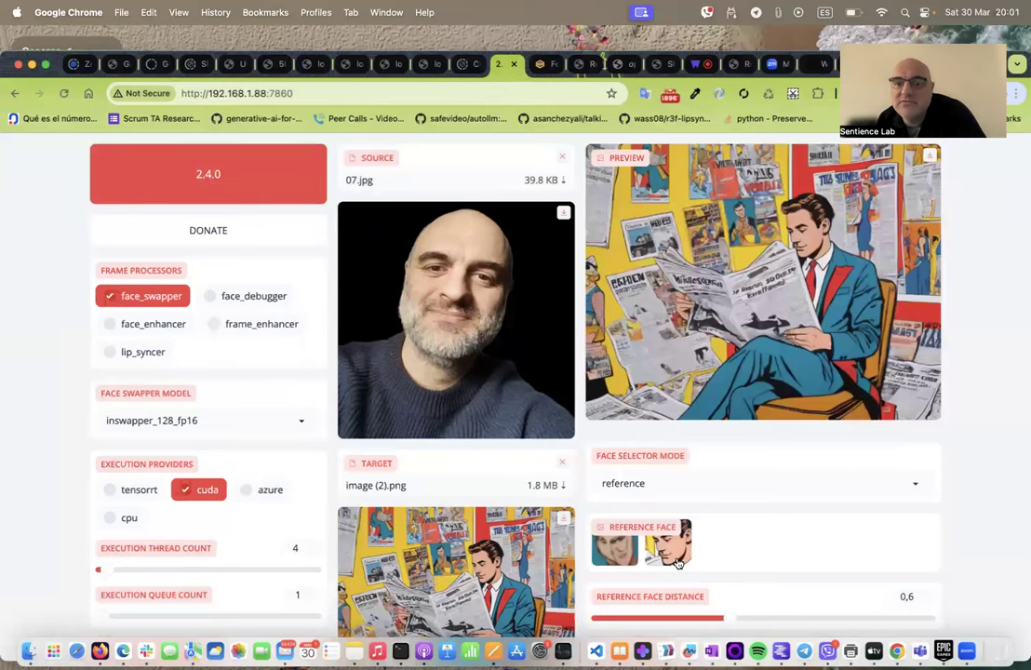
Try the small background face as reference face, and set the seated newspaper reader's profile as the reference instead
scroll(679, 562, down, 2)
click(619, 518)
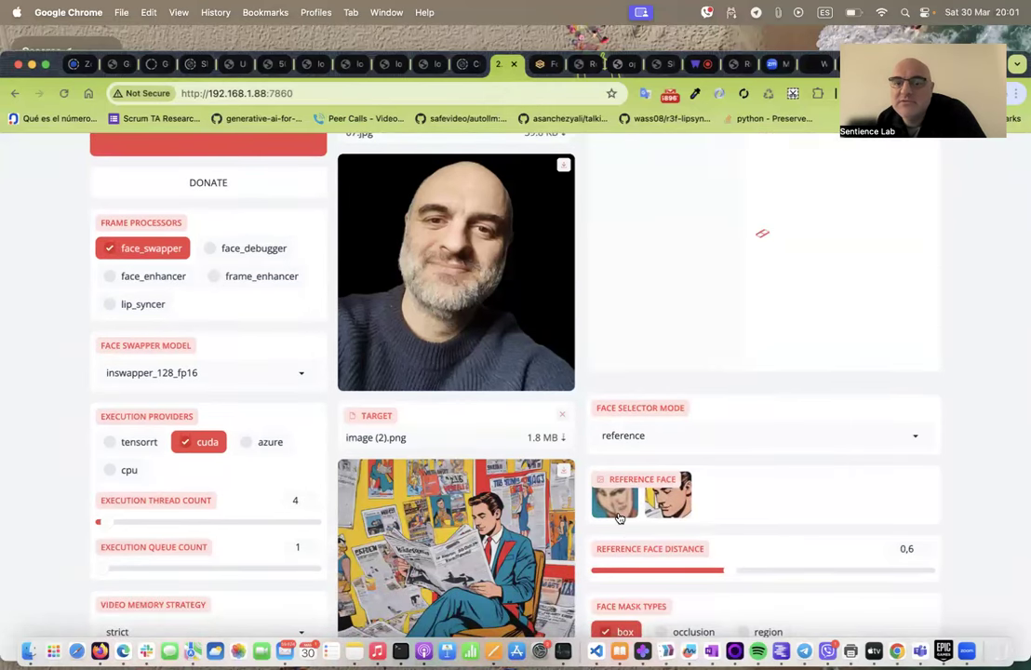
click(675, 510)
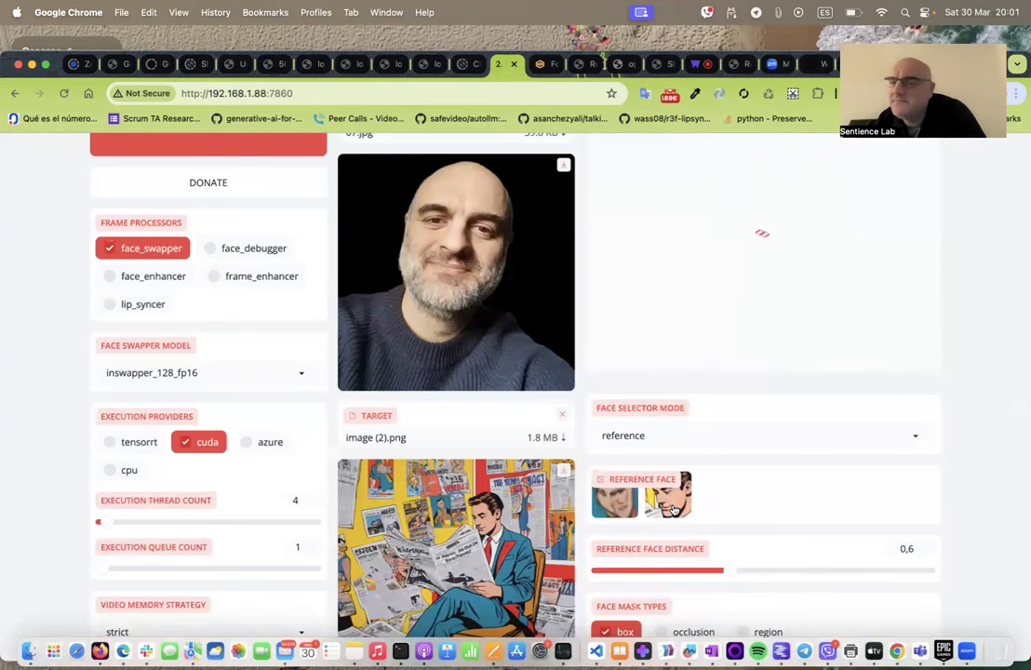
scroll(792, 296, up, 1)
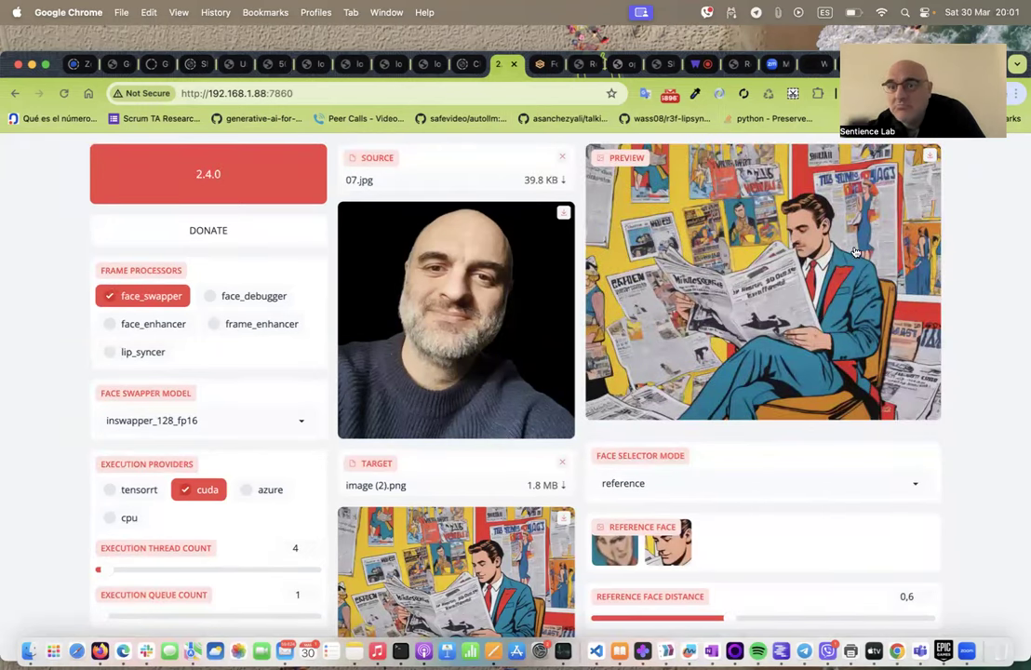
Run the face swap on the comic-style image, download the output, and show it in the Downloads folder
scroll(568, 461, down, 5)
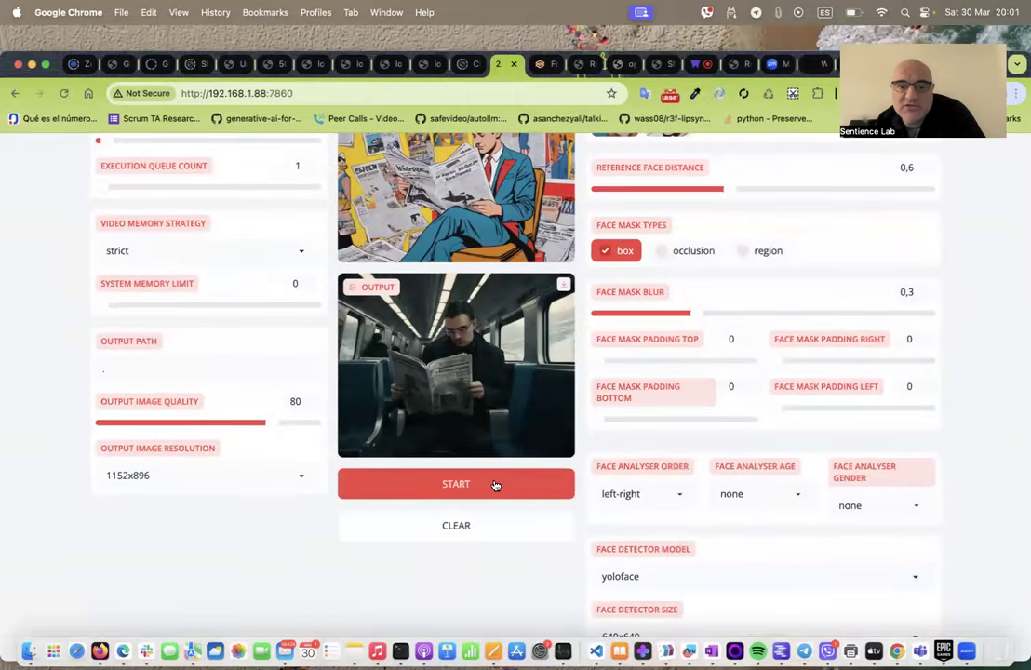
click(496, 485)
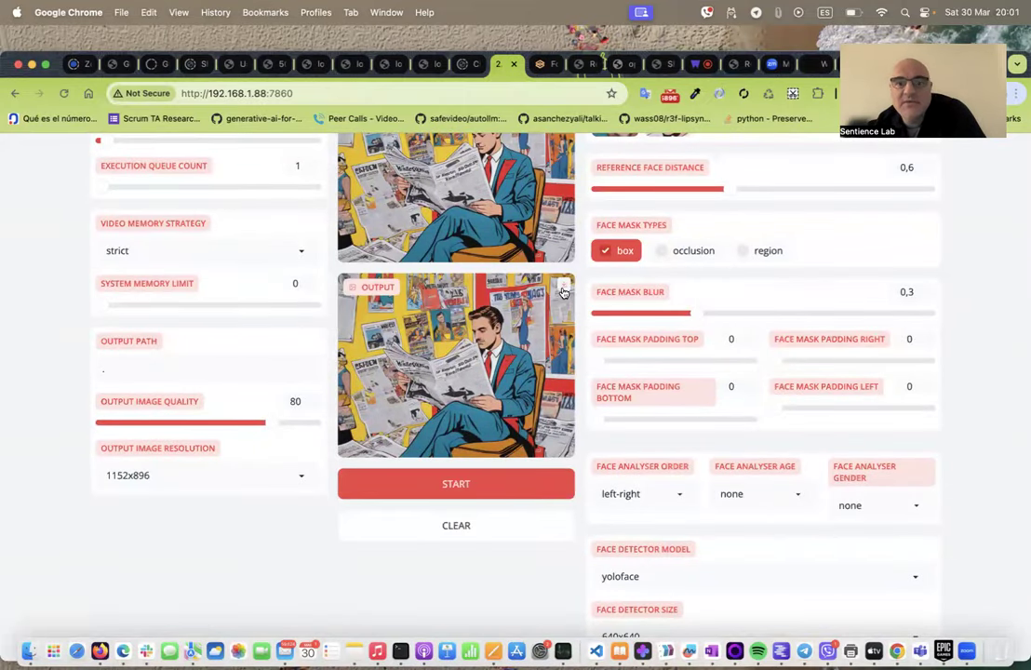
click(563, 289)
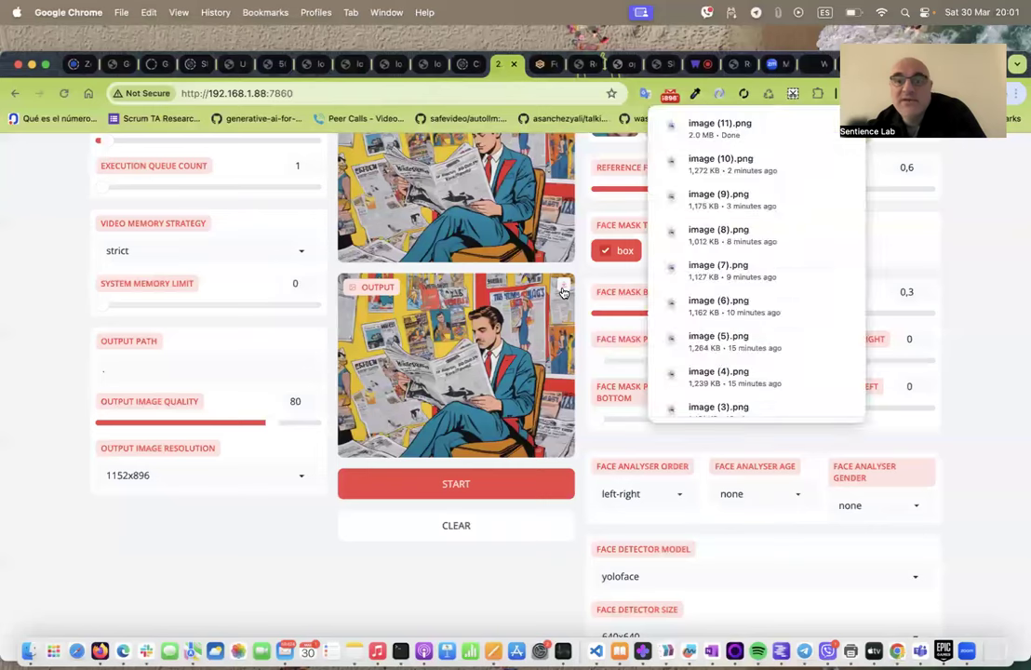
click(817, 125)
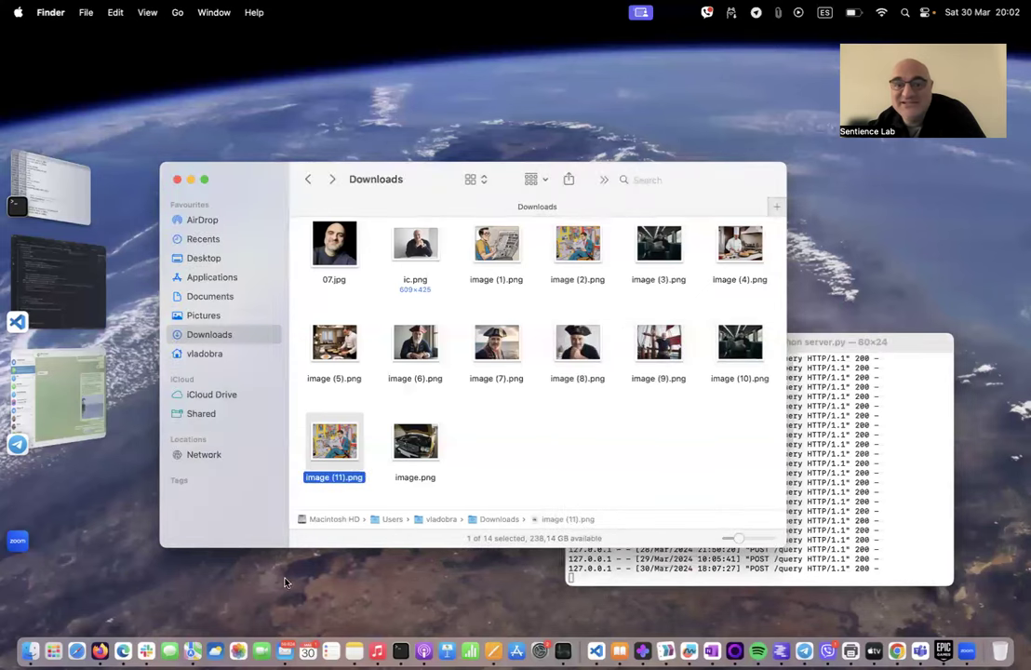
Open image (11).png to examine the comic-style swap, close it and return to the face swapper in Chrome
double_click(333, 437)
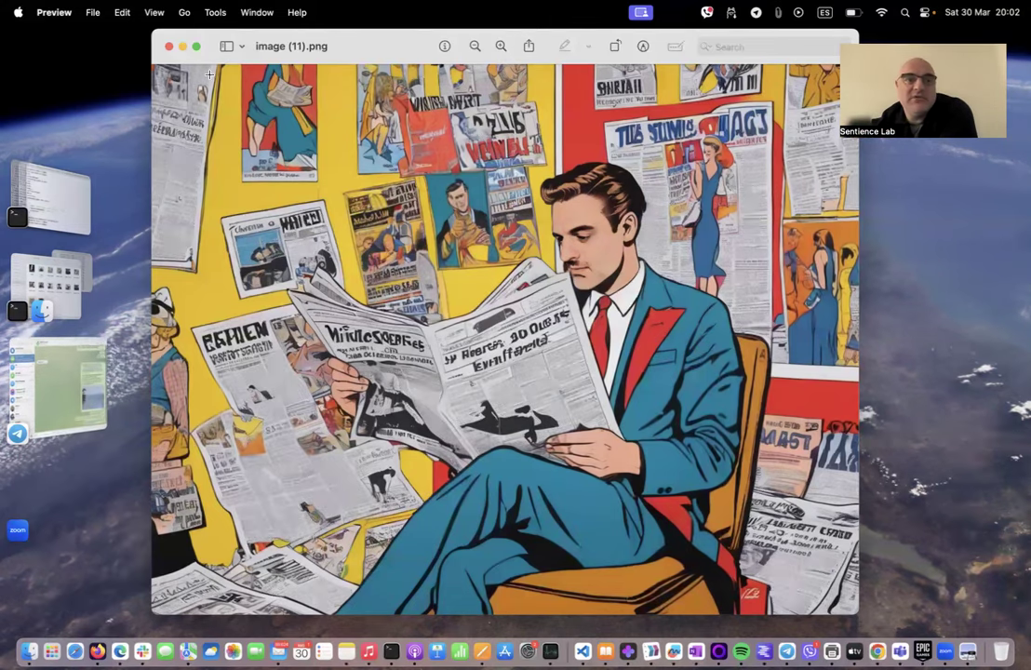
click(168, 46)
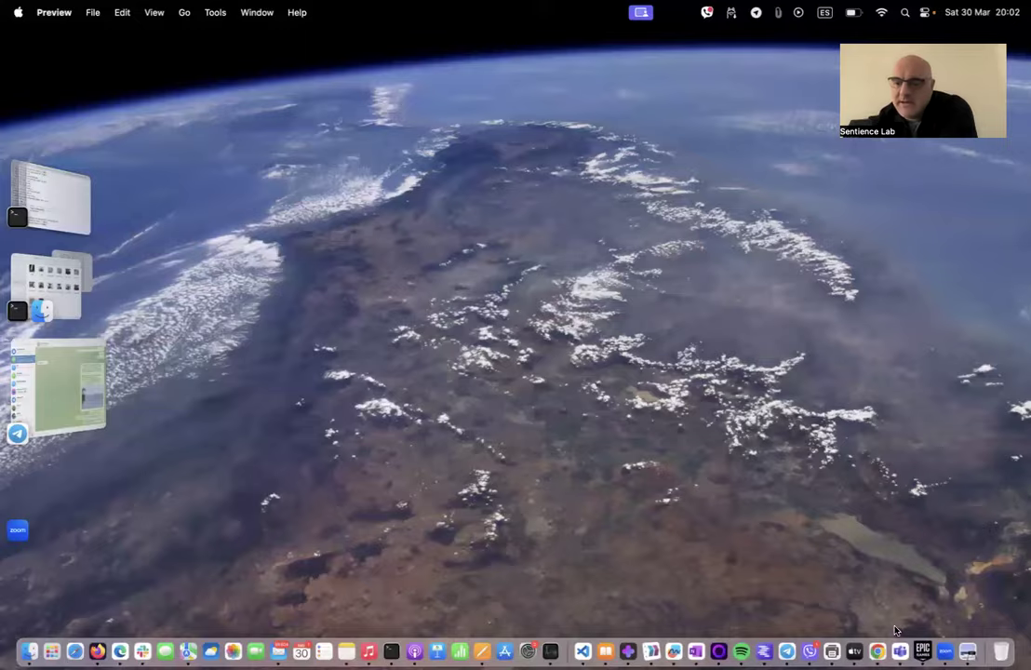
click(878, 651)
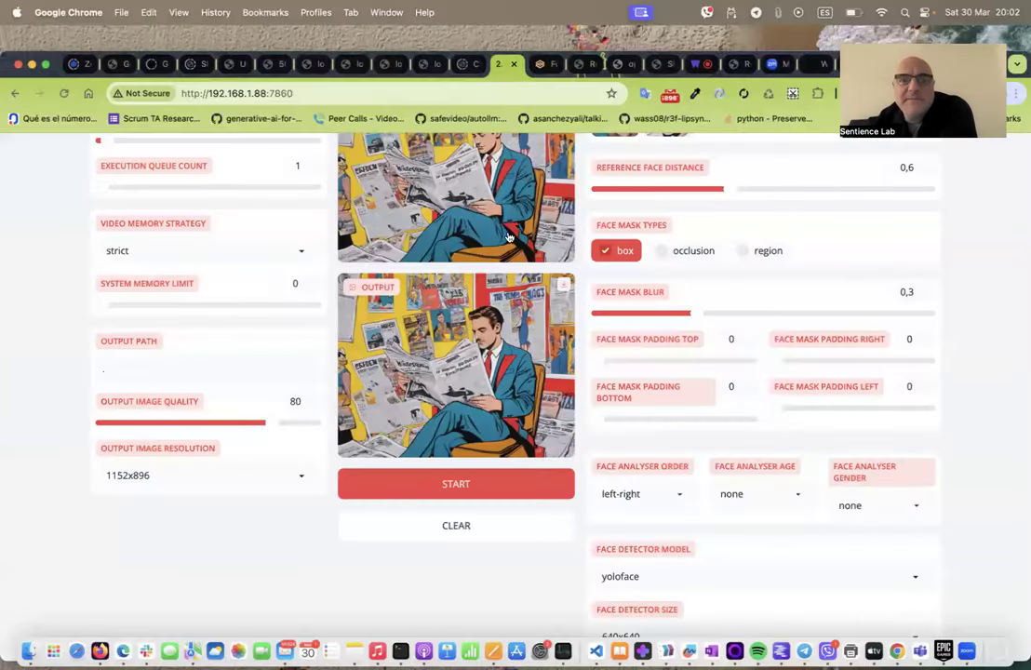
Remove the target image from the face swapper, leaving the file selection without choosing a replacement
scroll(508, 237, up, 3)
click(562, 191)
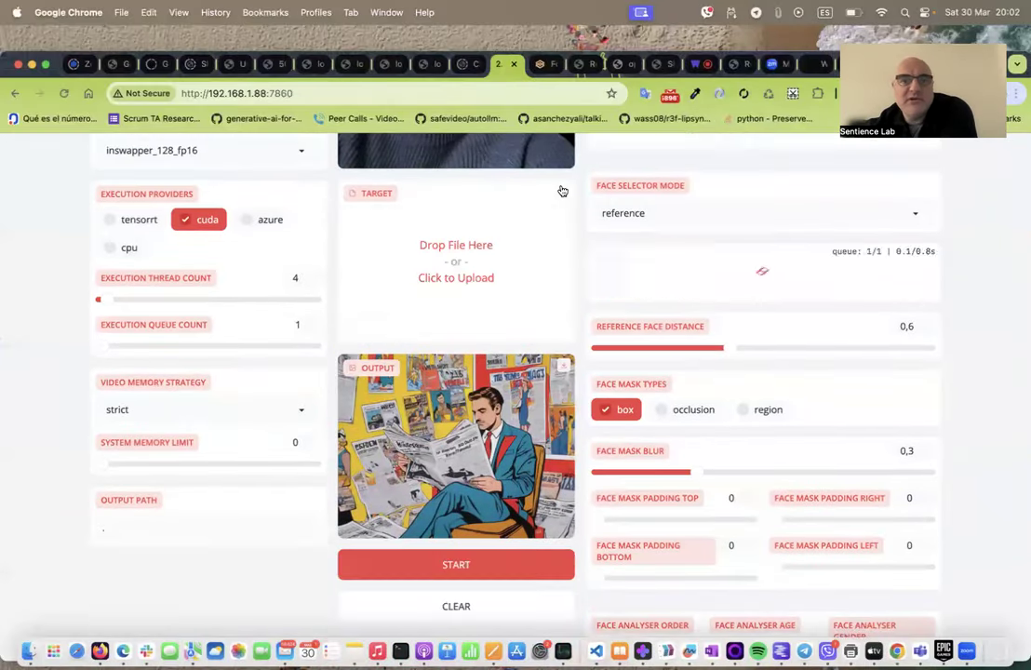
click(491, 258)
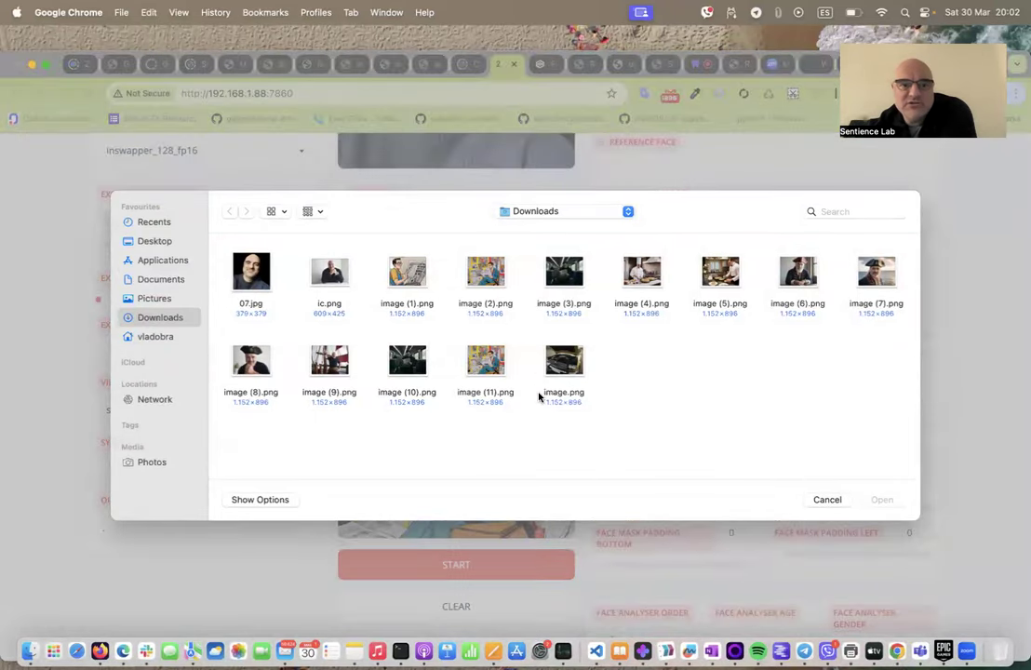
click(828, 500)
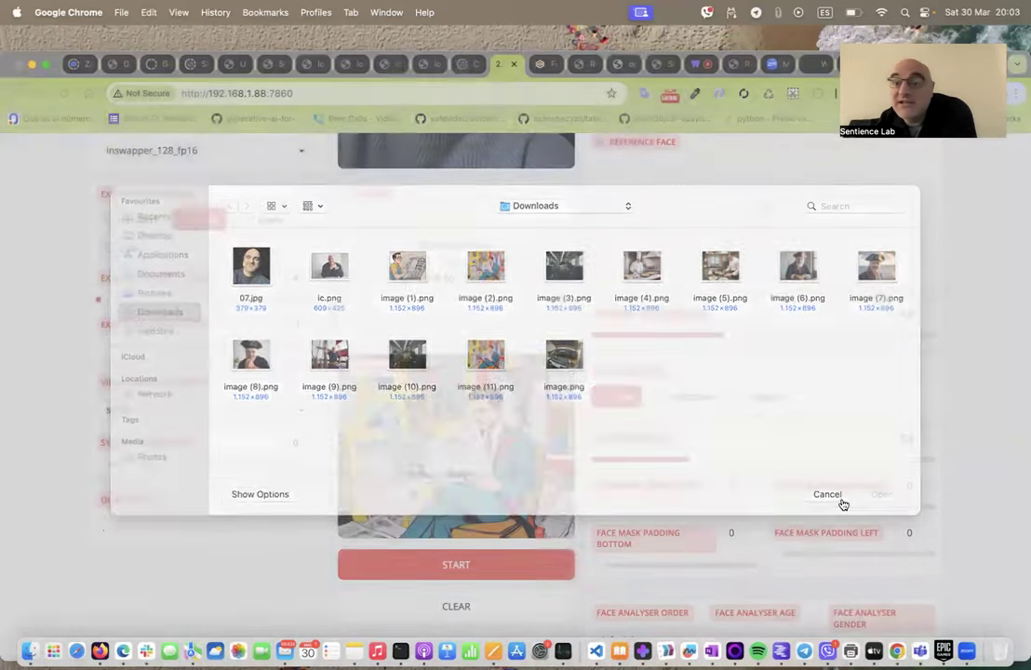
Switch to the Fooocus page, replace the prompt with "a scuba diver near the coral reef" and generate the images
click(538, 62)
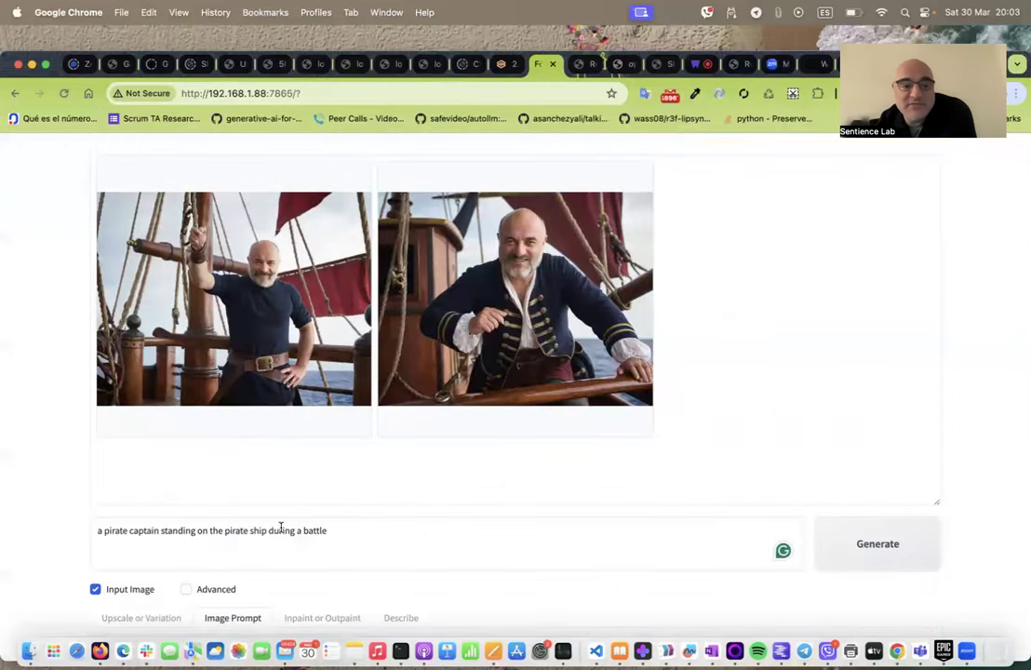
scroll(269, 521, down, 5)
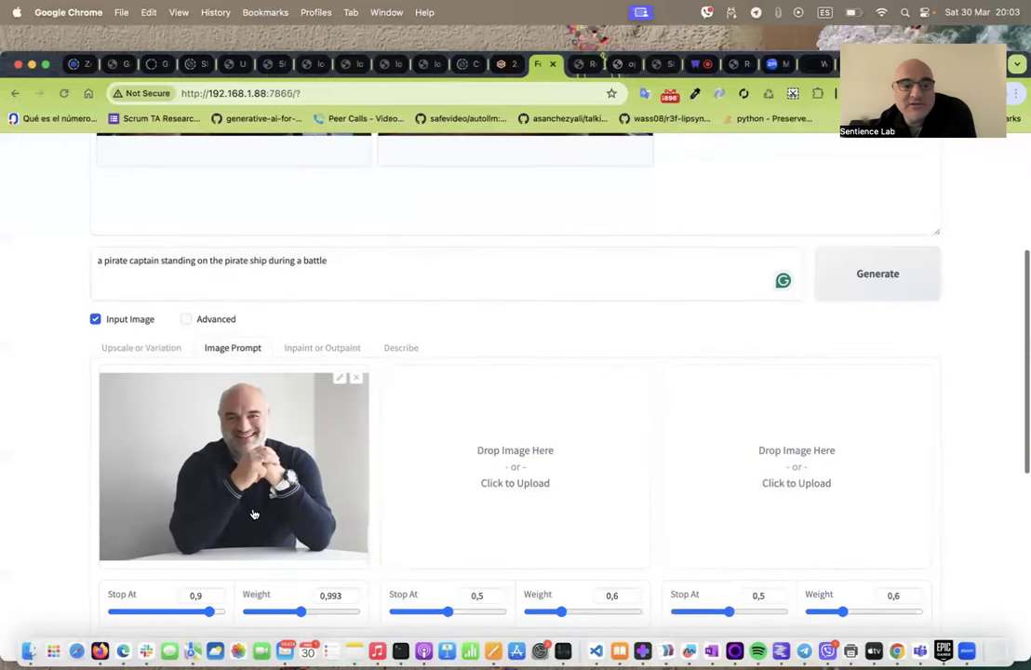
click(103, 259)
key(super+a)
text(a s)
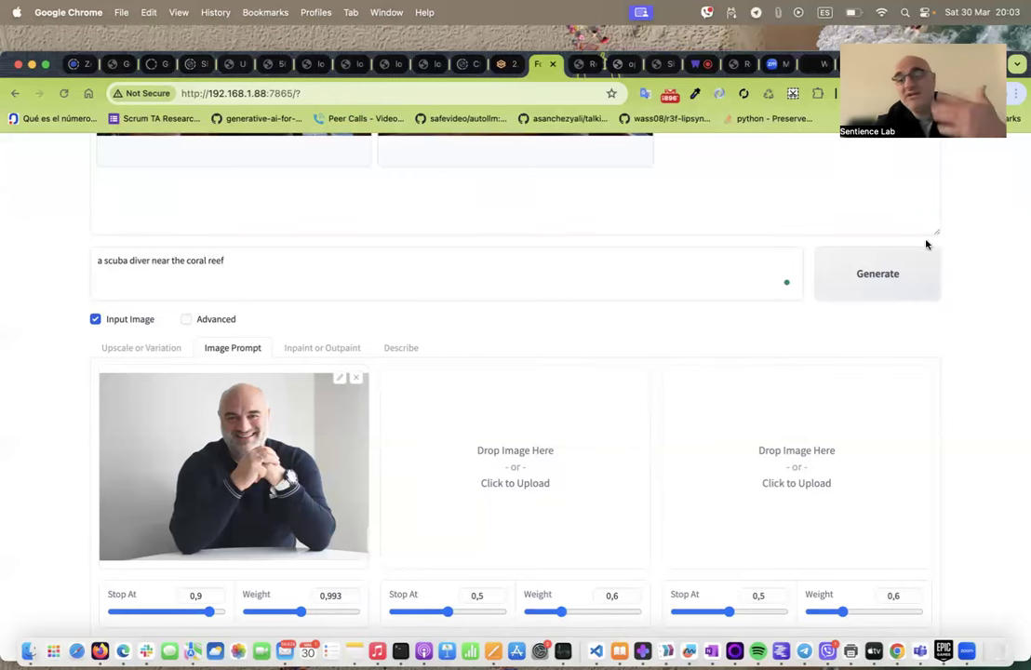
click(895, 276)
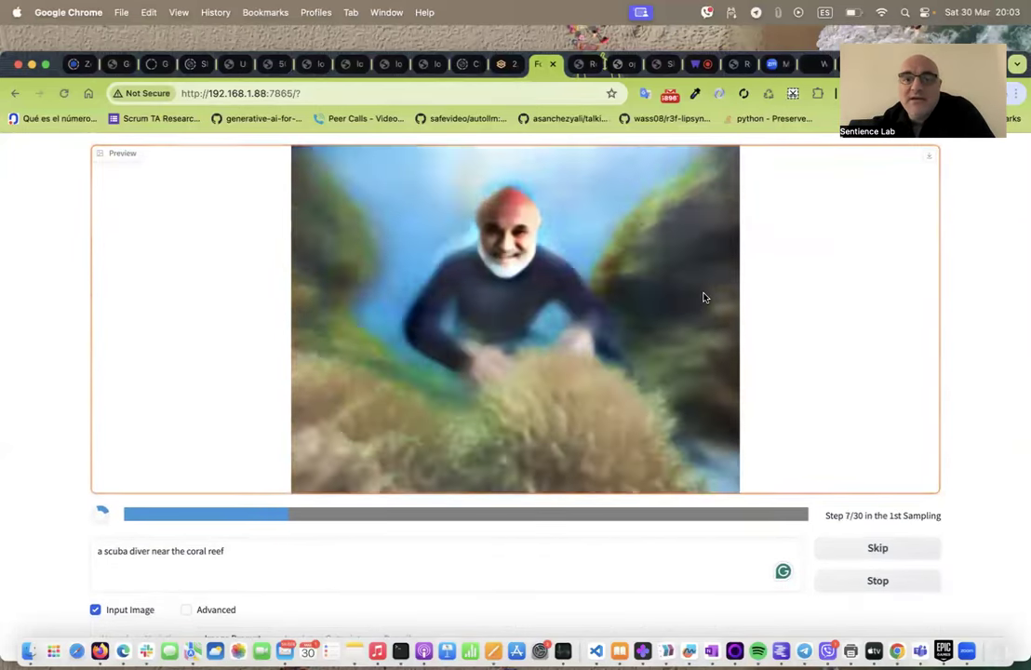
Examine the scuba diver previews during generation along with the image prompt's reference photo and FaceSwap settings
scroll(705, 295, down, 5)
scroll(605, 280, up, 4)
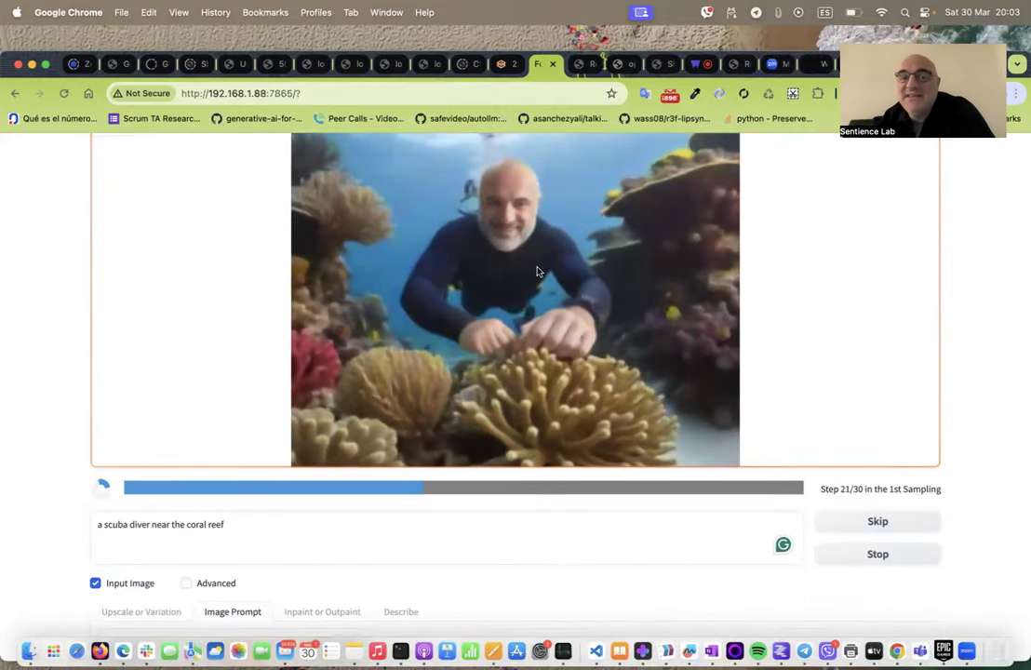
scroll(537, 272, down, 5)
scroll(537, 271, down, 1)
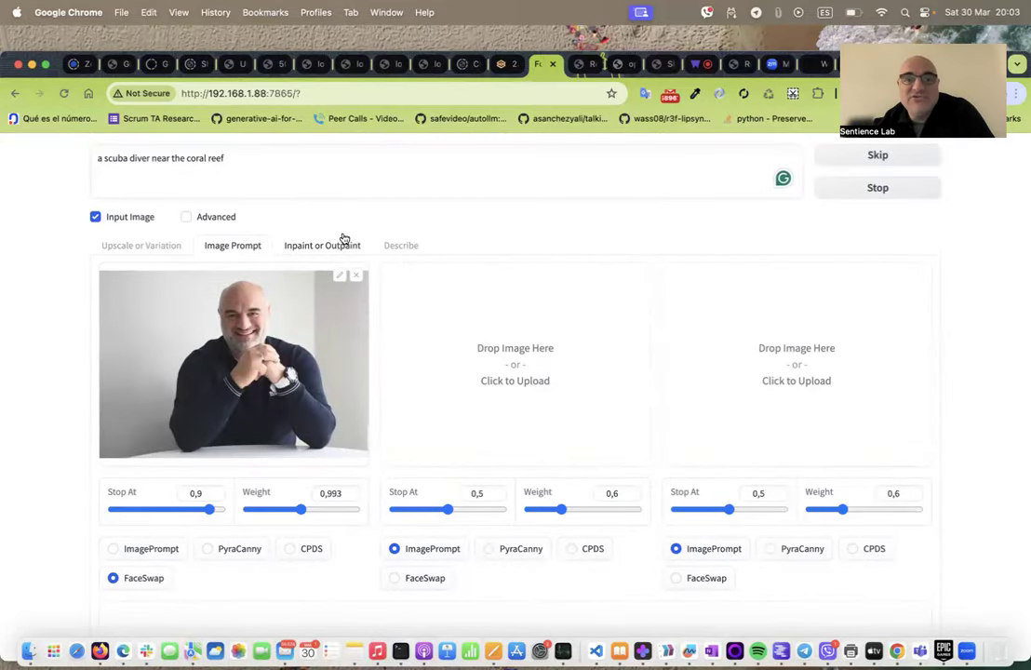
scroll(344, 237, up, 6)
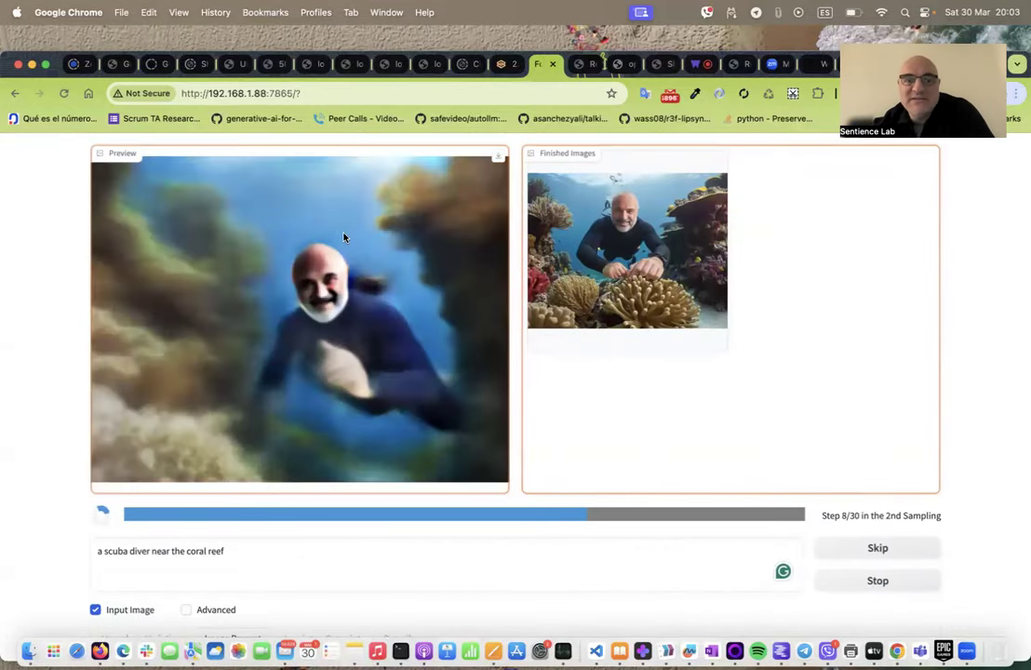
scroll(344, 237, down, 1)
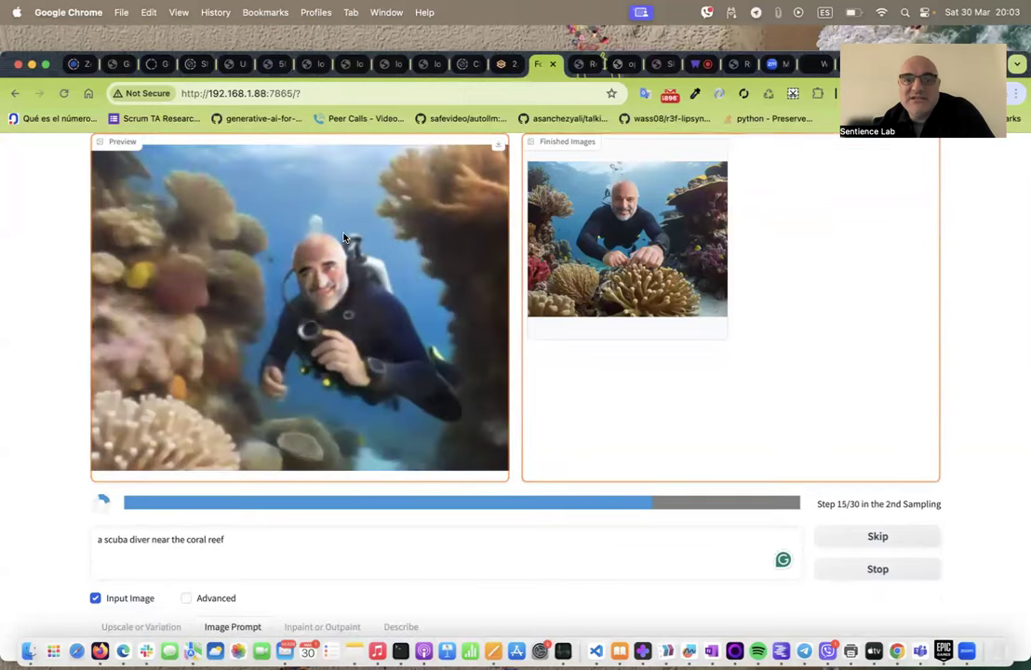
scroll(344, 238, down, 5)
scroll(332, 541, up, 5)
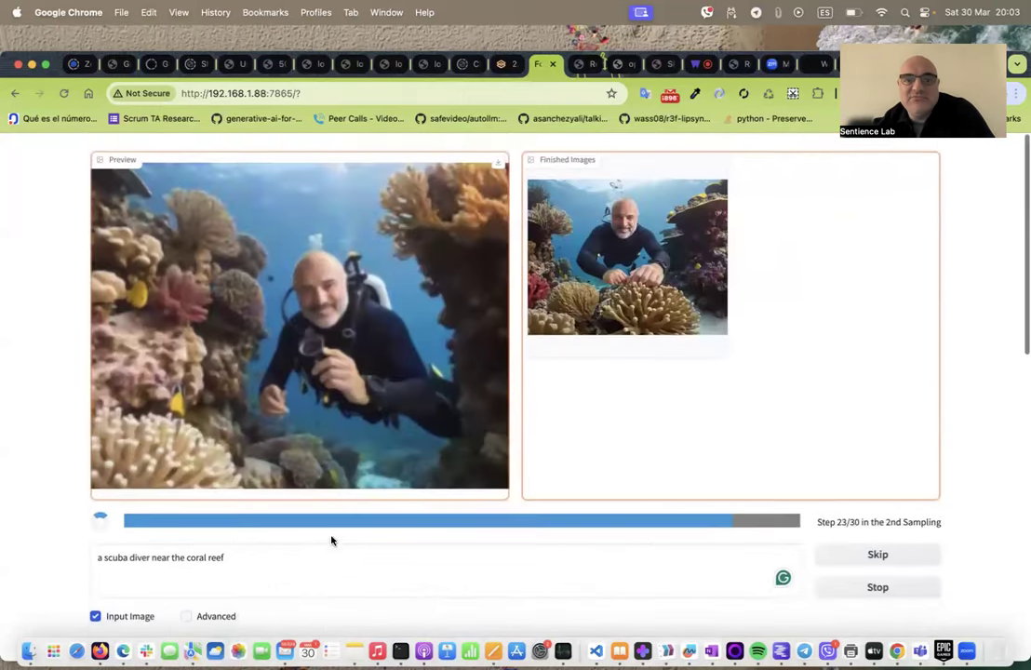
Turn off the input image and generate new images from the prompt "a scuba diver near the coral reef" alone
scroll(331, 539, down, 2)
scroll(332, 542, up, 3)
scroll(332, 542, down, 2)
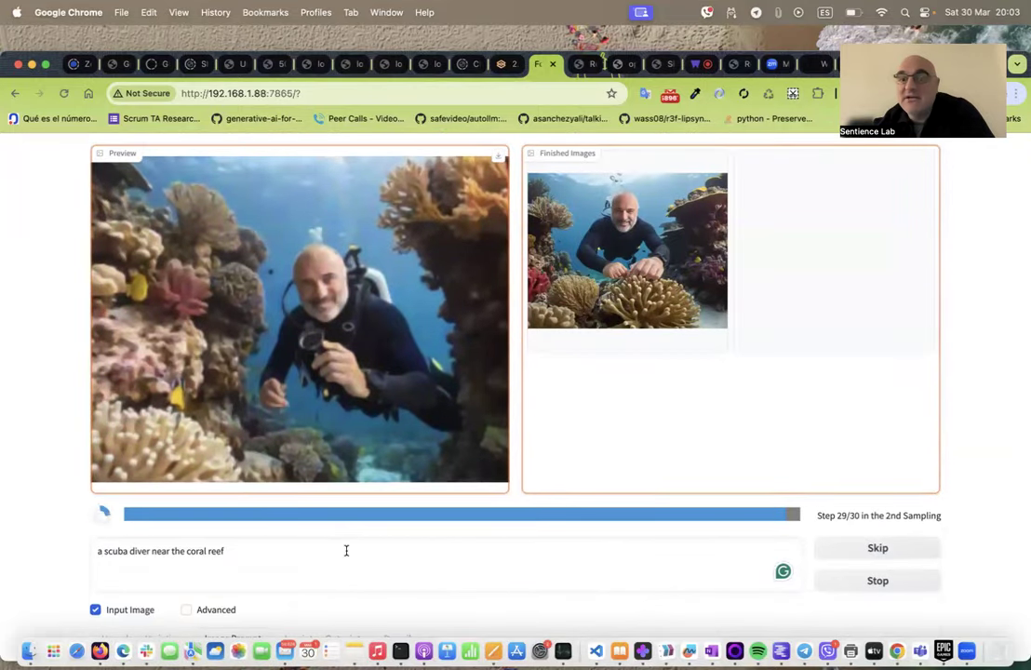
scroll(395, 564, down, 4)
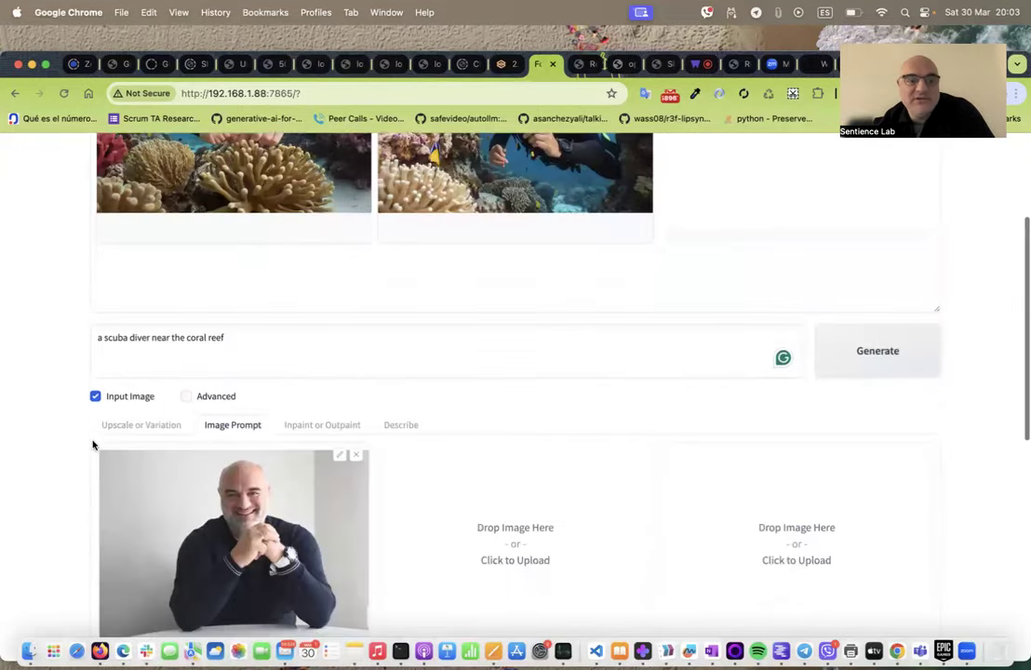
scroll(96, 403, up, 4)
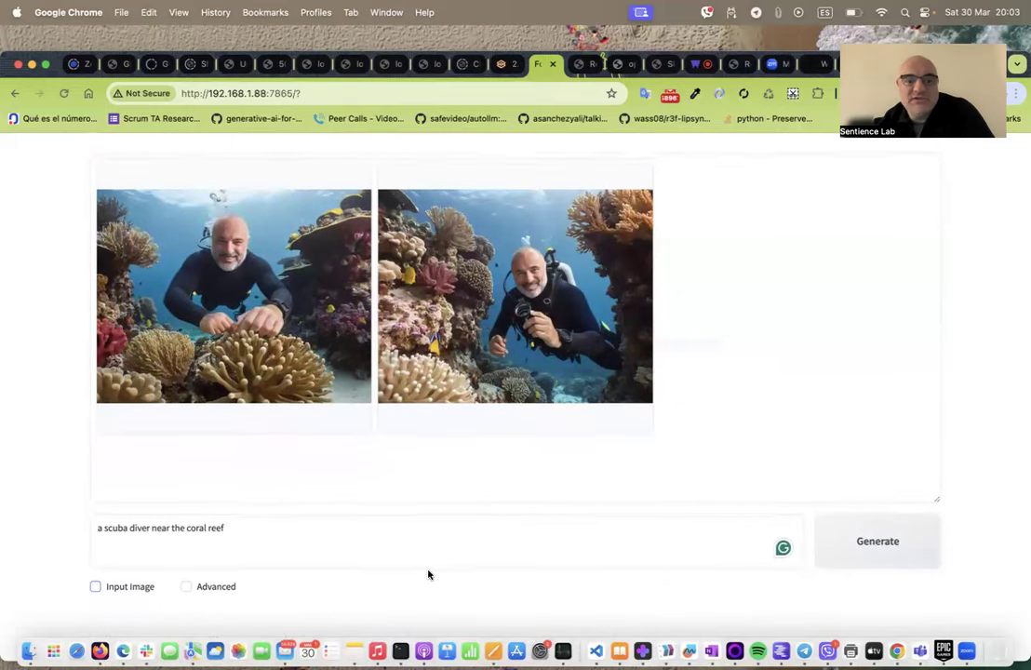
click(836, 558)
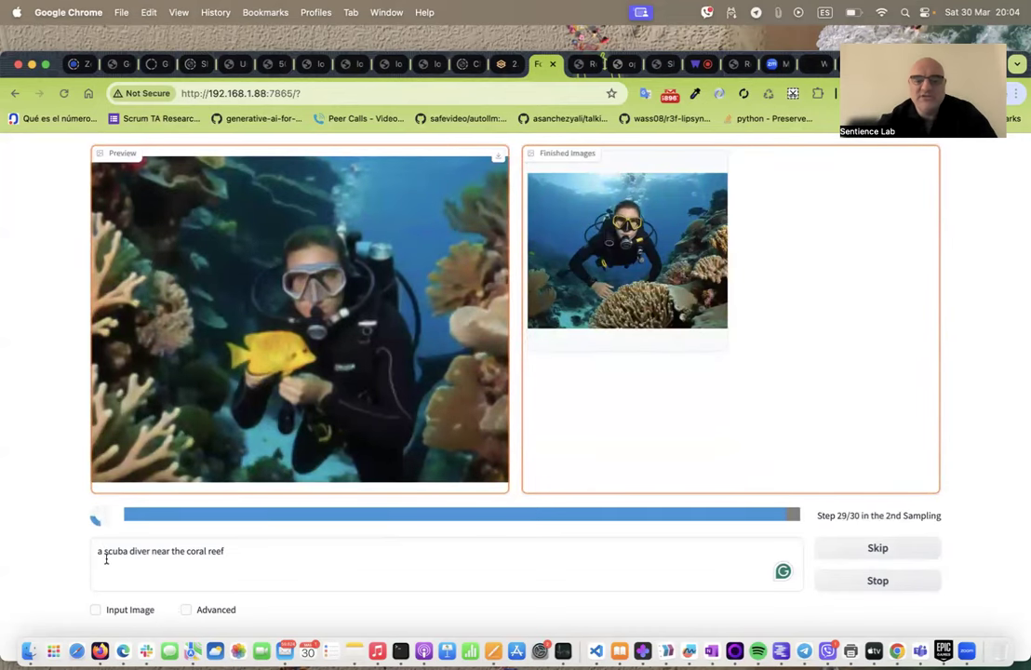
Change the prompt to "a man scuba diver near the coral reef" and generate the images
text(an)
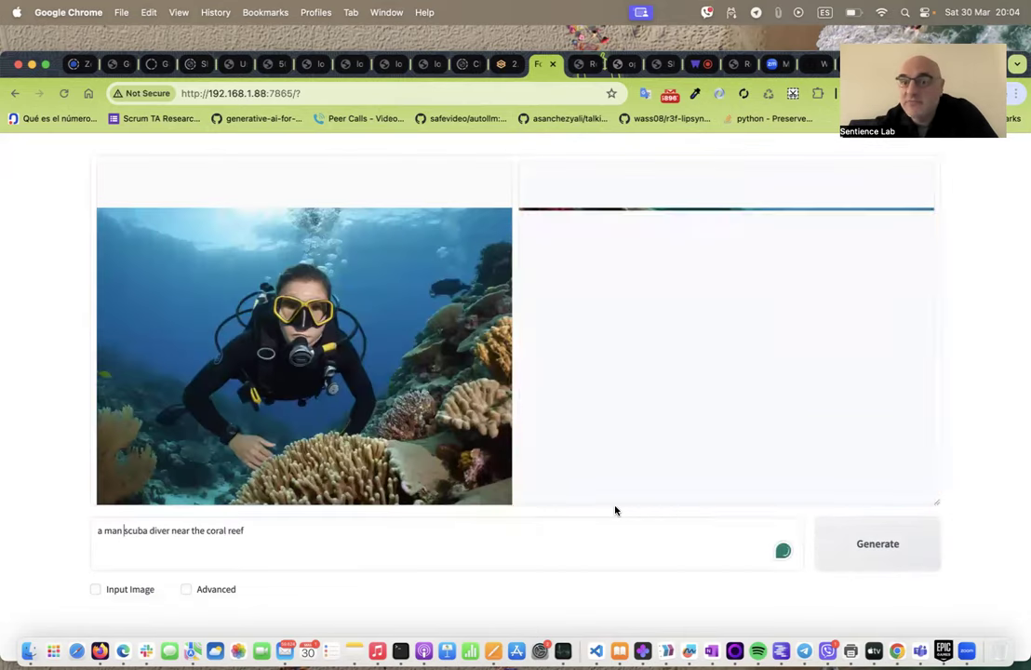
click(844, 537)
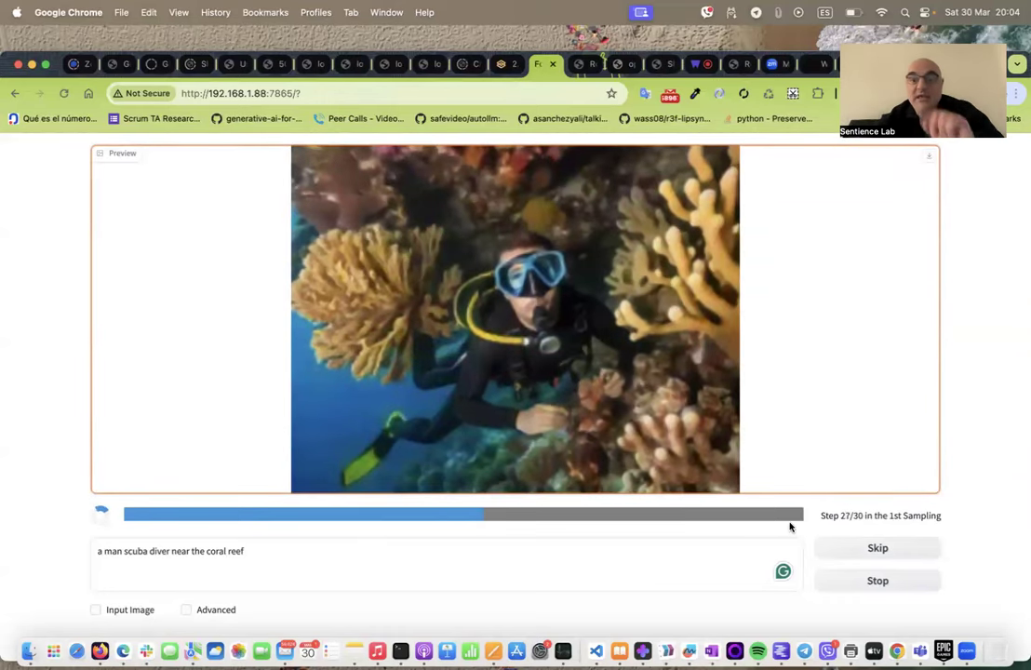
Extend the prompt with ", close up face shot" after the coral reef wording and generate the images
click(355, 557)
text(, c)
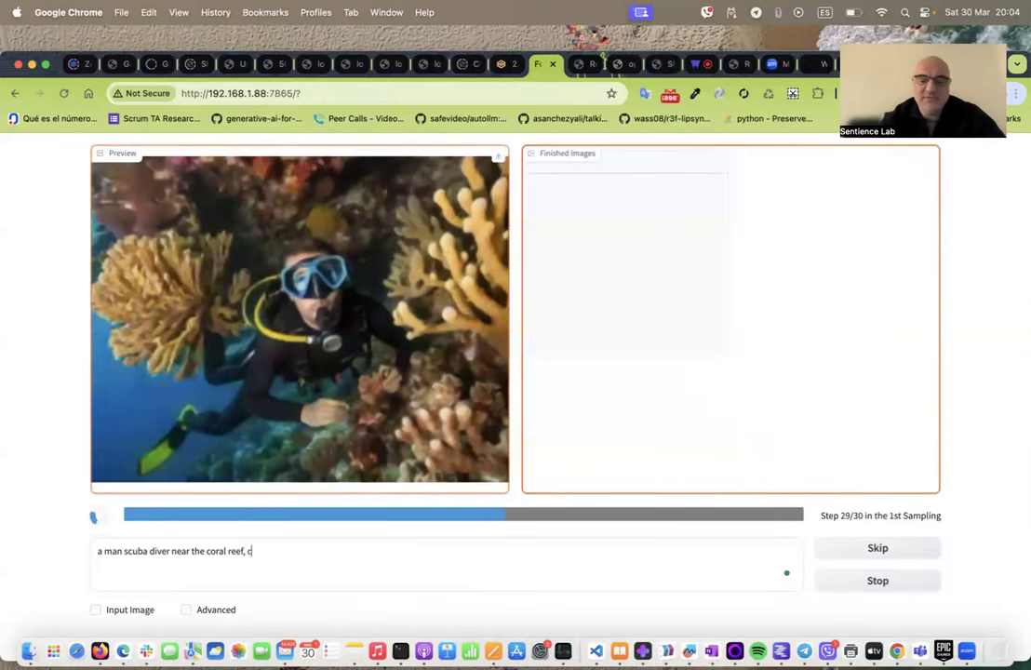
text(lose up s)
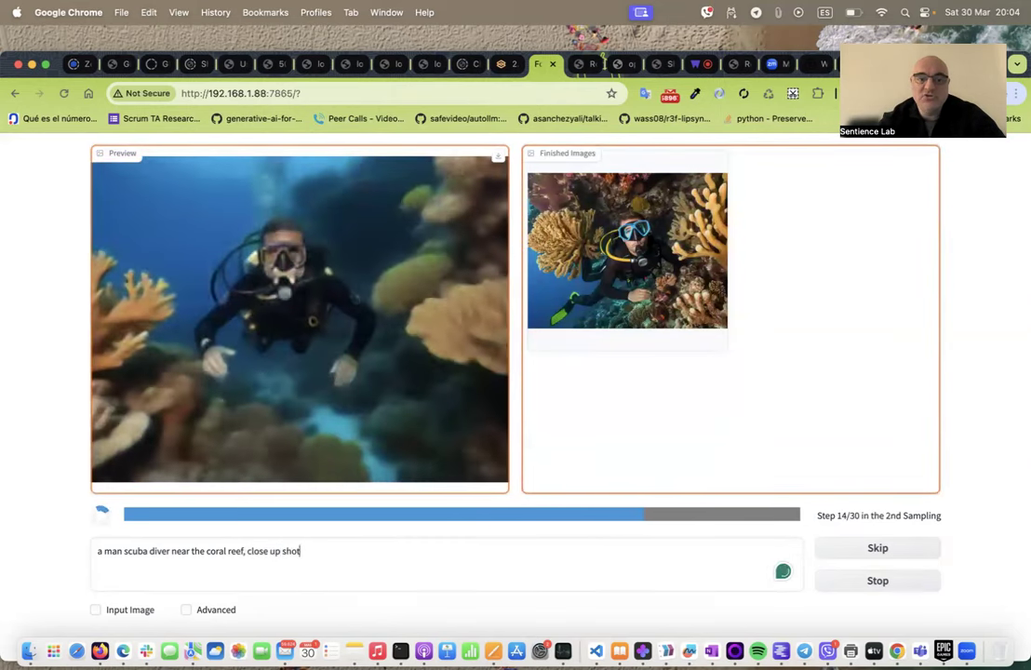
key(BackSpace)
text(face s)
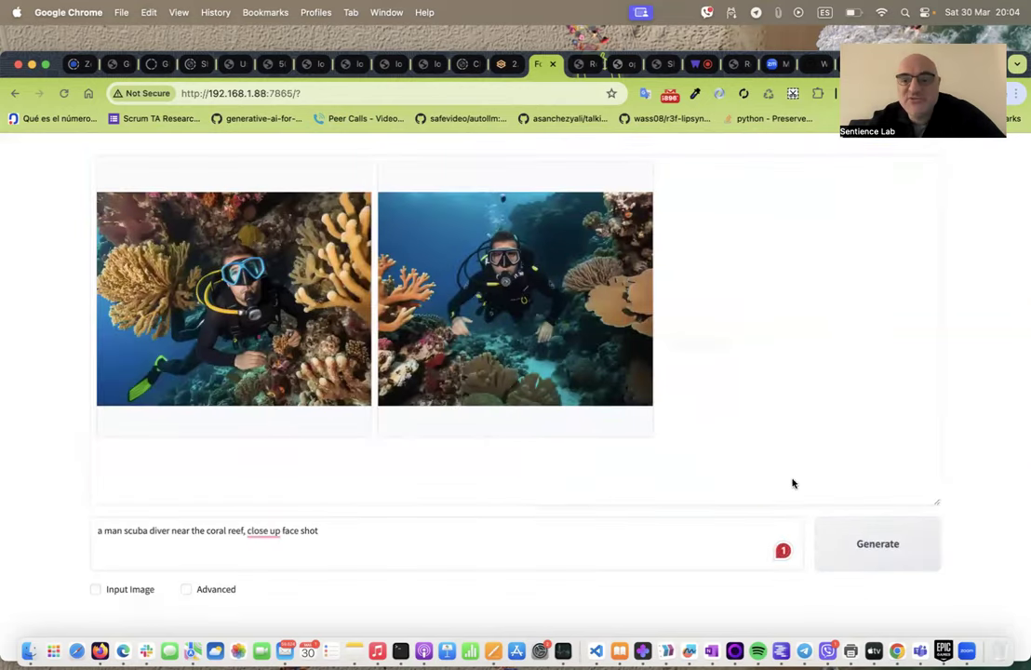
click(841, 543)
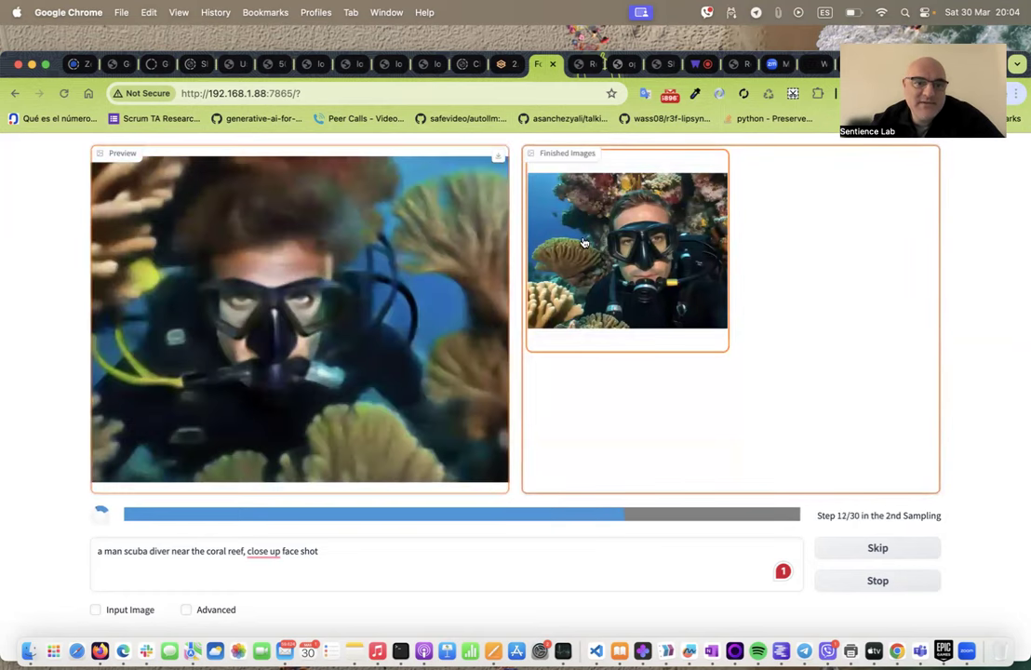
Download the first close-up scuba diver image and open the second one at full size for download
click(637, 265)
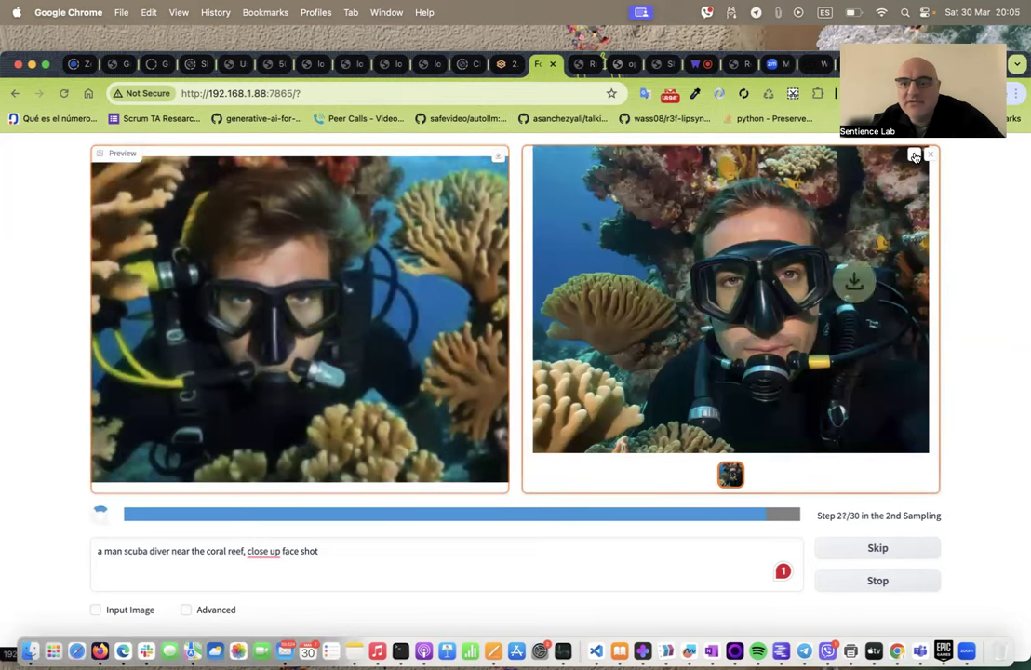
click(915, 155)
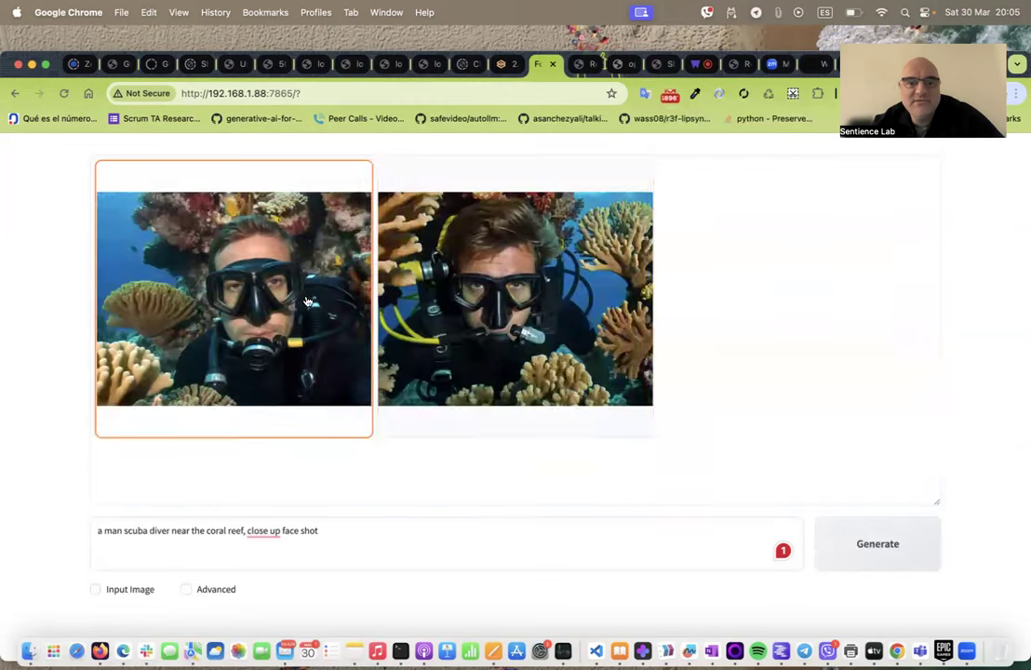
click(484, 337)
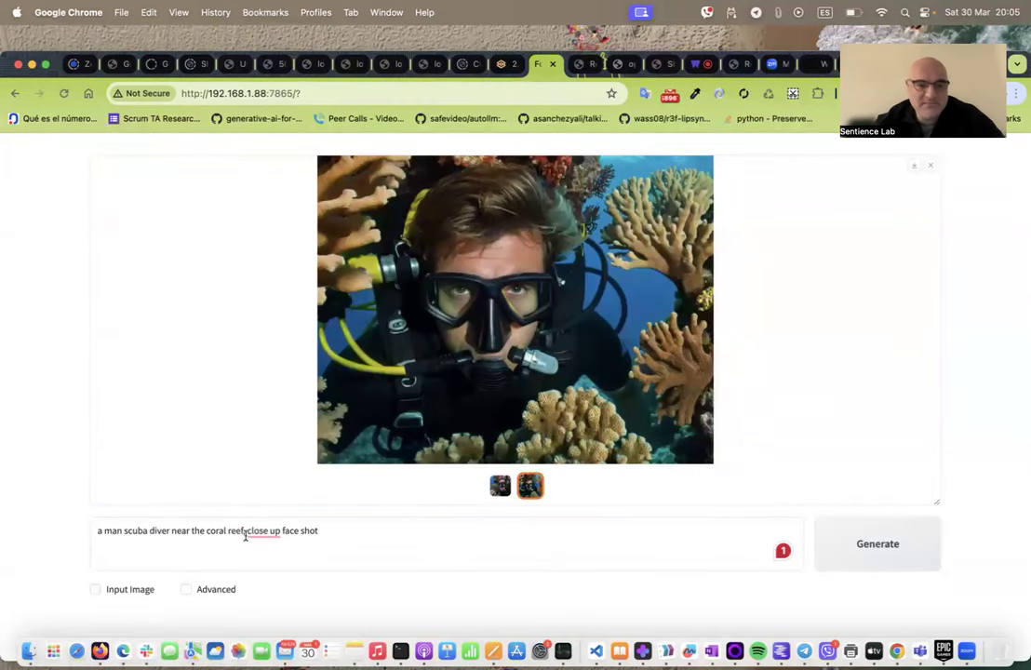
Replace the scuba diver wording so the prompt reads "an astronaut close up face shot" and generate the images
drag(246, 535, 151, 528)
text(an astronaiut)
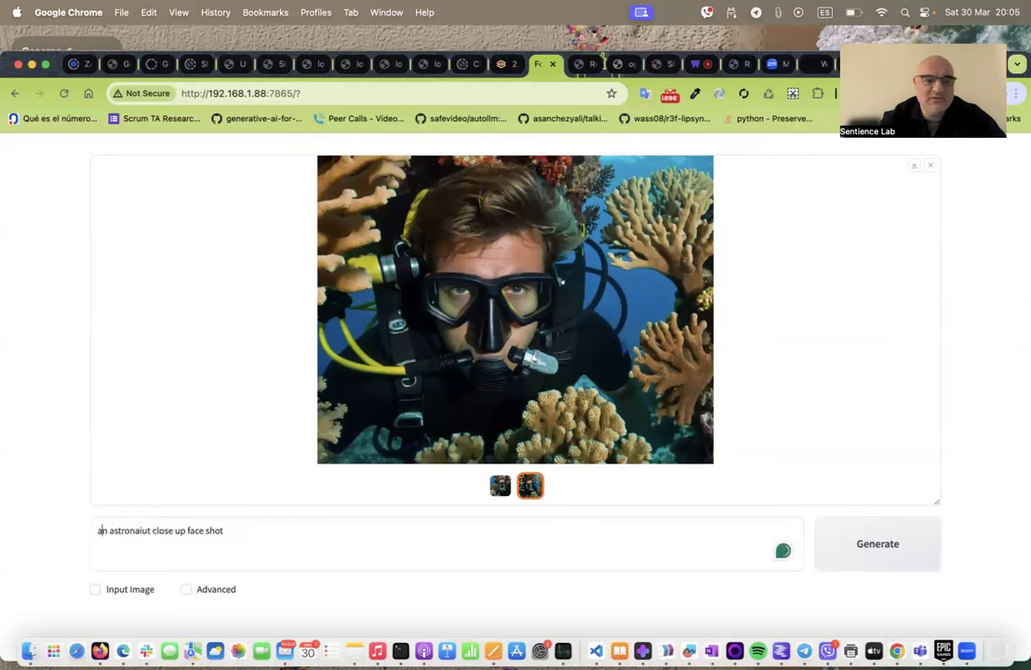
mouse_move(140, 532)
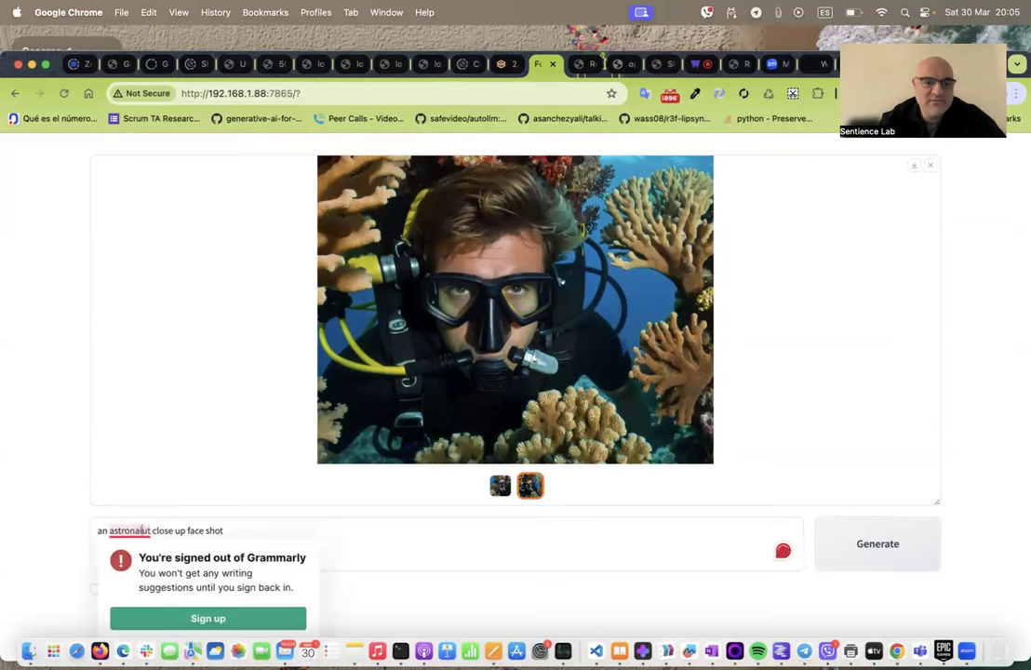
click(891, 544)
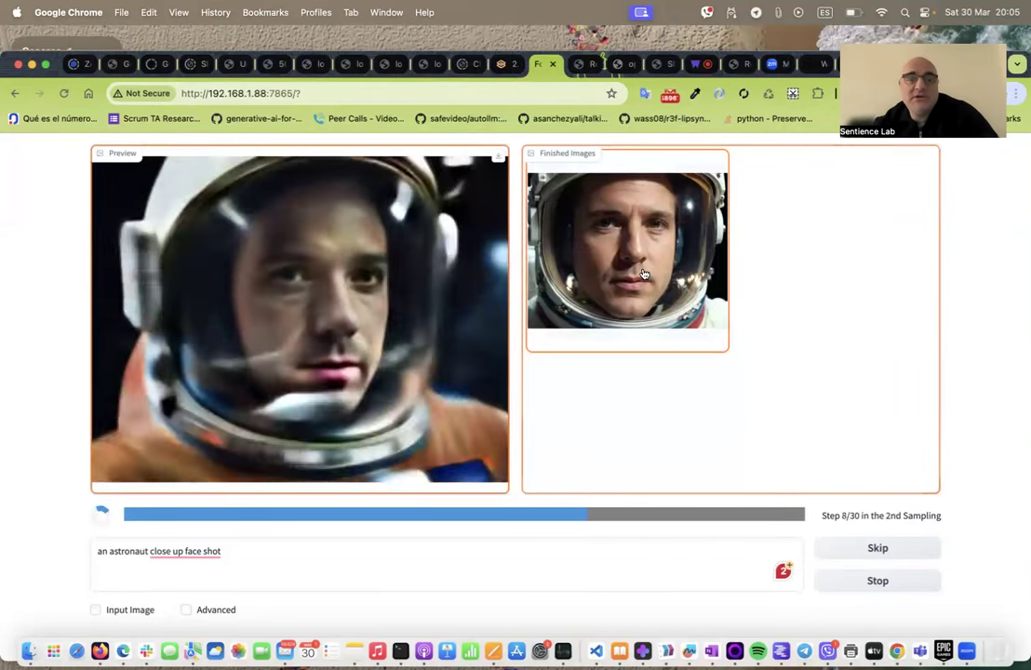
Open the first astronaut image, the tight face shot in the white suit, and download it
click(648, 274)
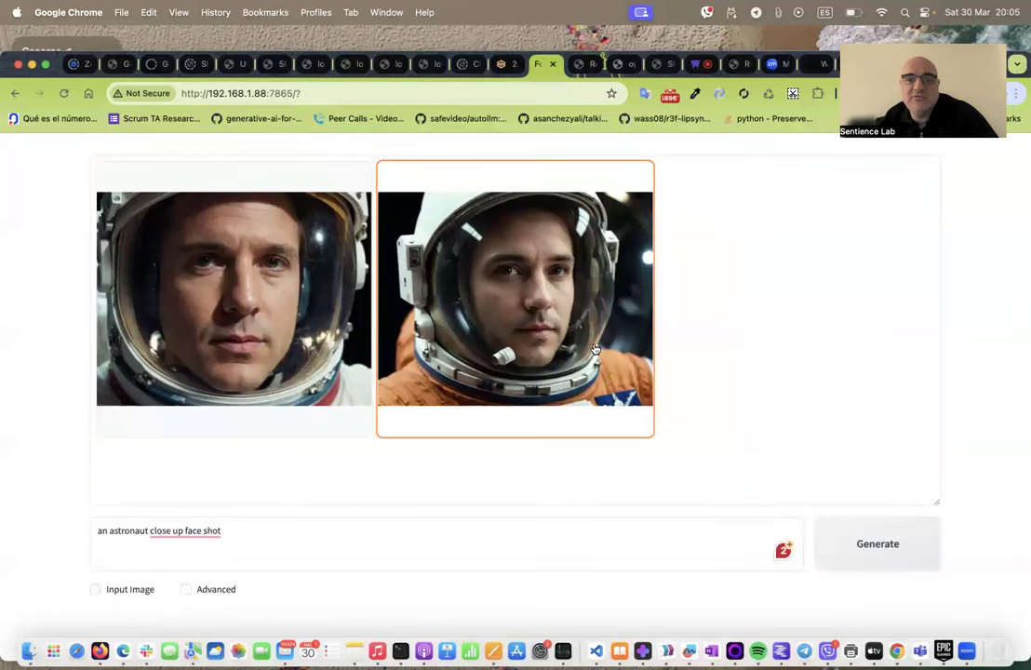
click(175, 279)
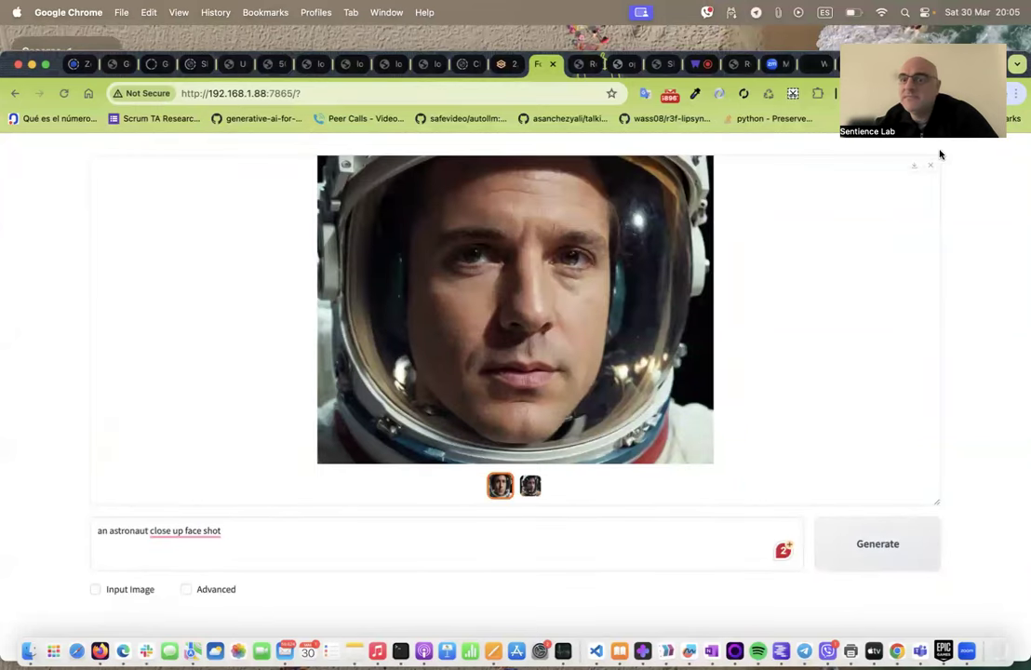
click(915, 166)
Switch to the face swapper page, load image (13).png as the target and check the swapped scuba diver preview
click(507, 65)
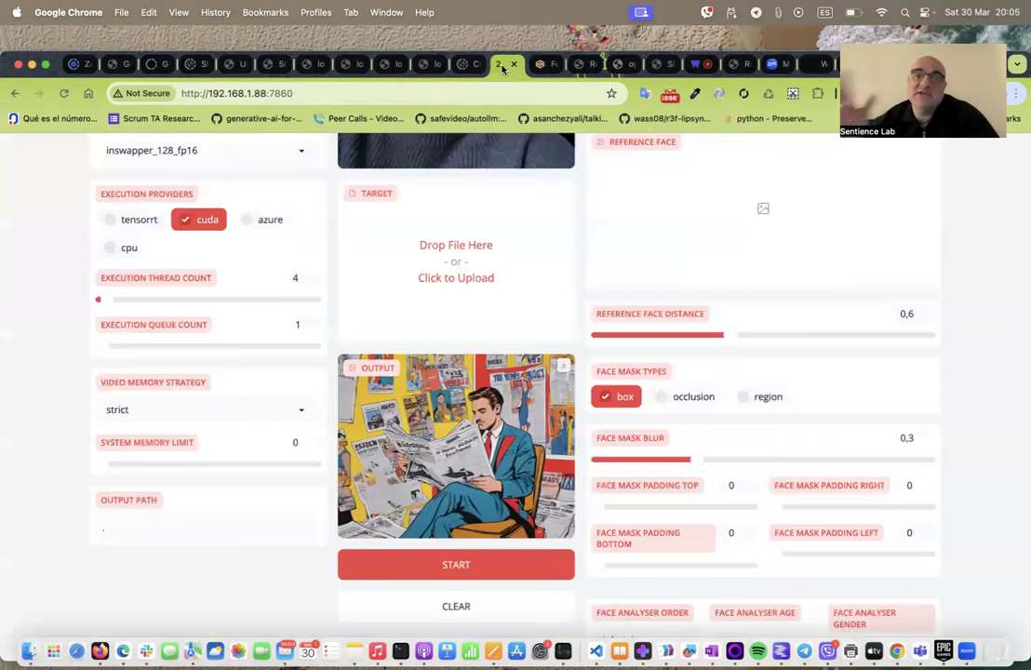
click(502, 238)
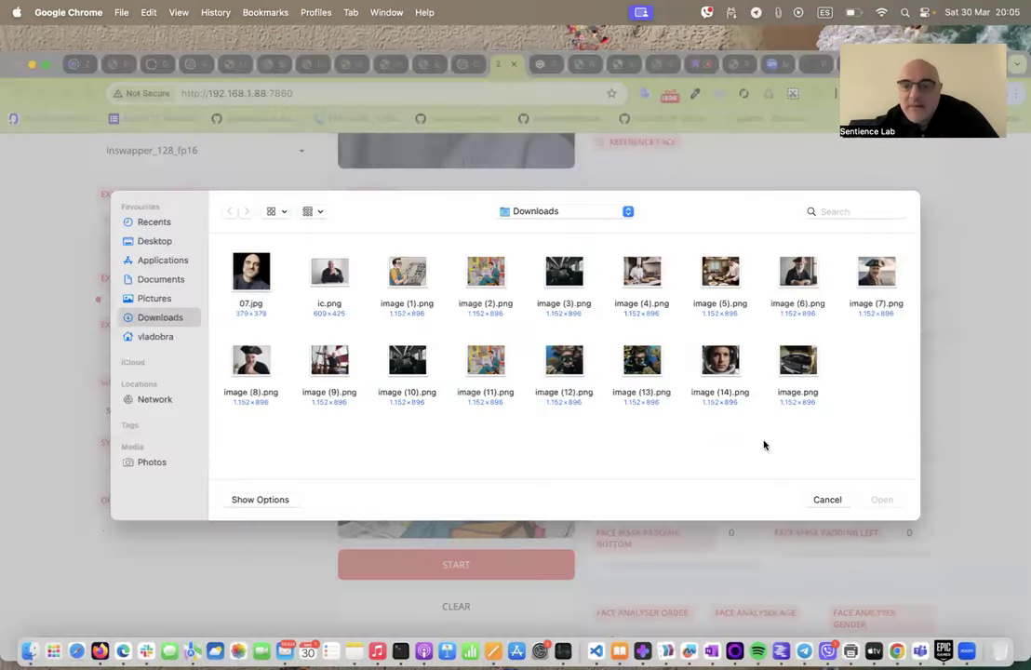
click(636, 370)
click(881, 500)
scroll(670, 258, up, 5)
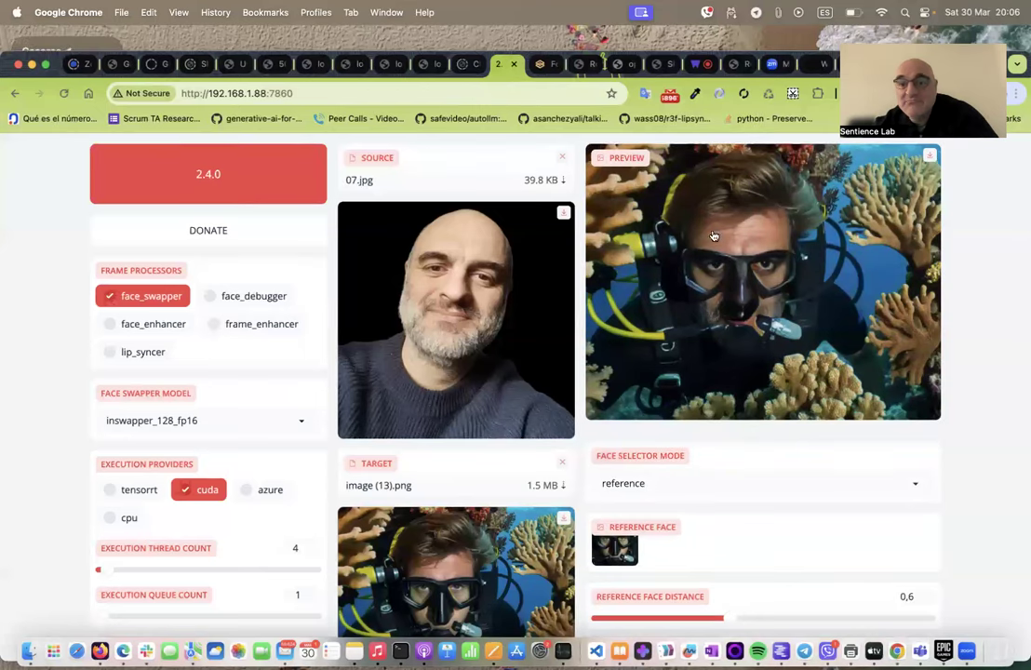
scroll(745, 313, down, 2)
scroll(652, 349, up, 2)
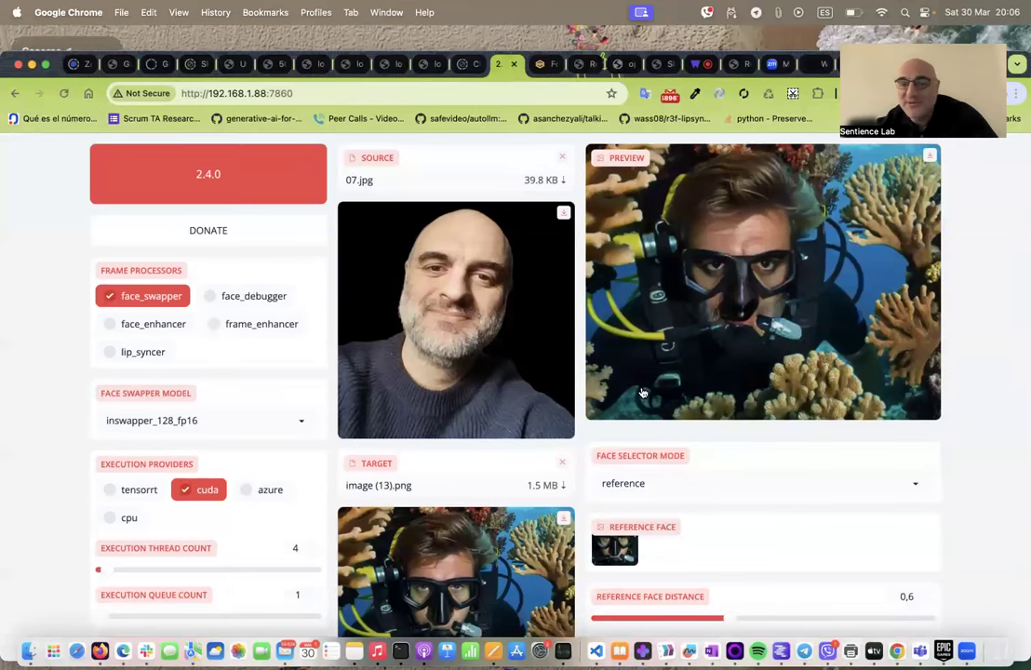
Replace the face swapper's target with image (12).png and check the swapped preview
scroll(638, 390, down, 2)
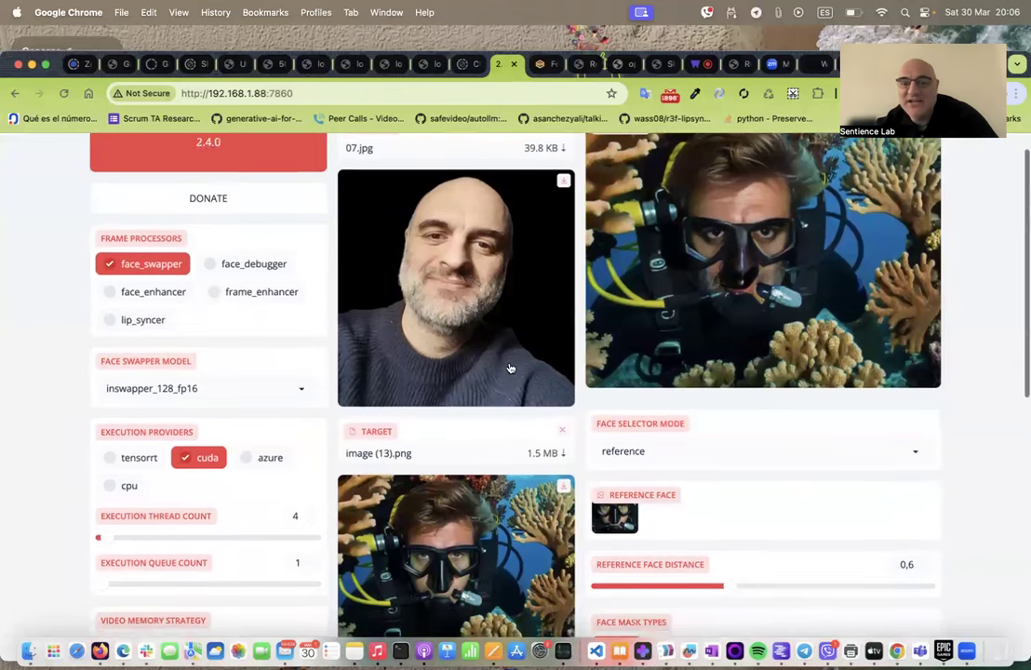
scroll(456, 326, down, 3)
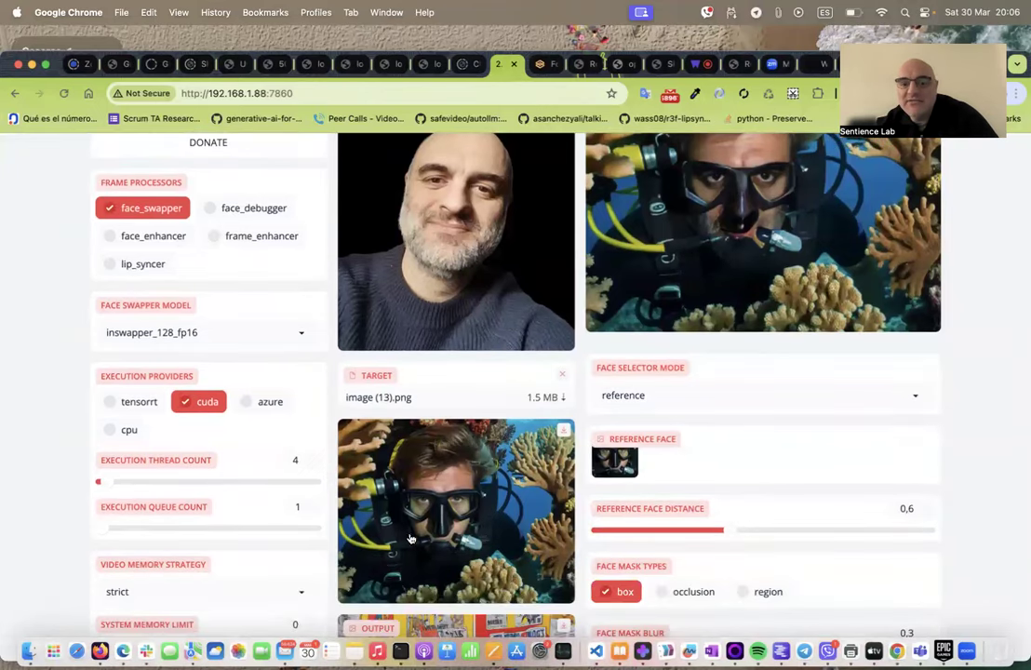
click(562, 374)
click(477, 461)
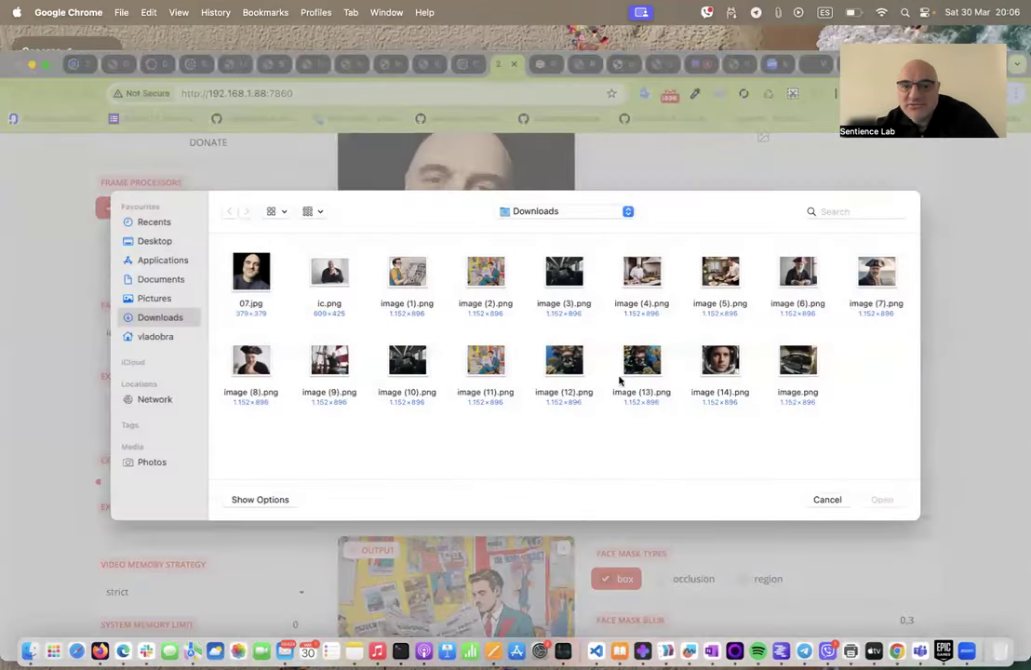
click(564, 361)
click(881, 500)
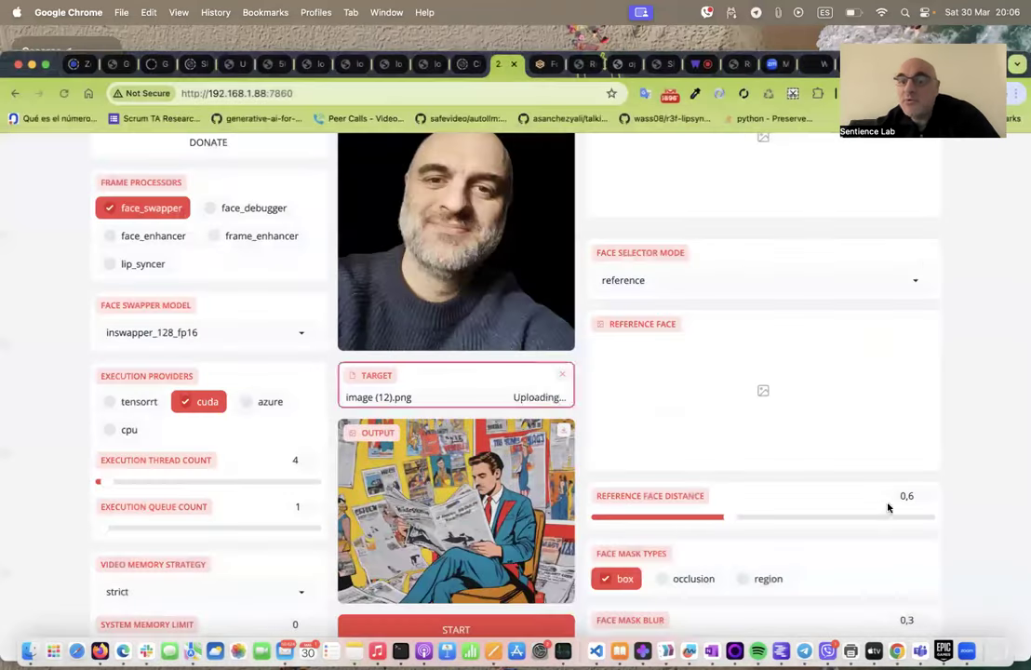
scroll(825, 352, up, 3)
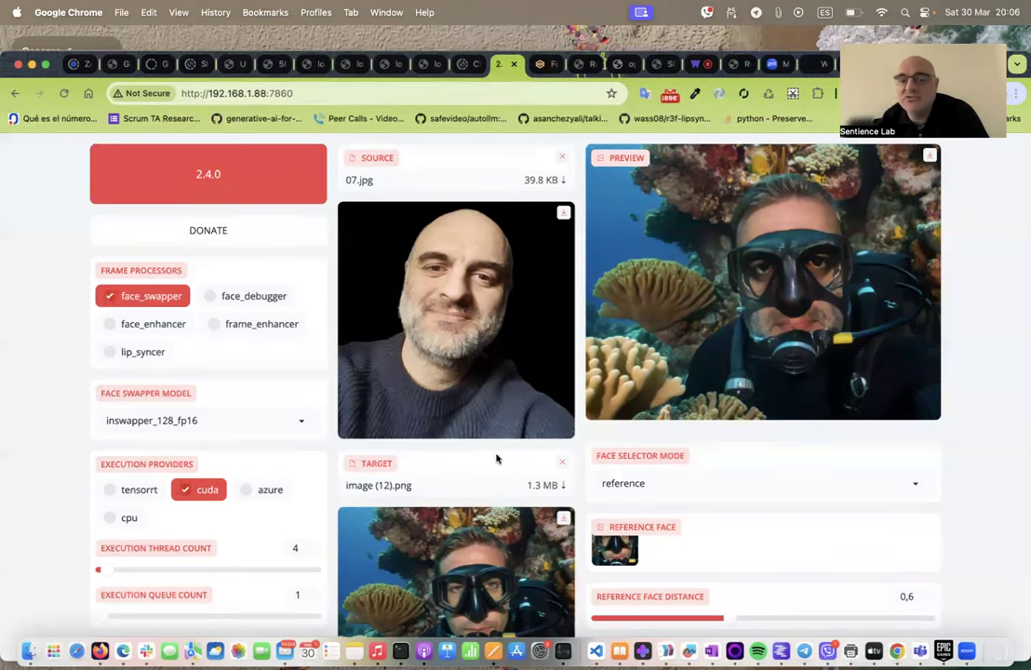
Replace the scuba diver target with the astronaut picture image (14).png
click(561, 462)
click(471, 514)
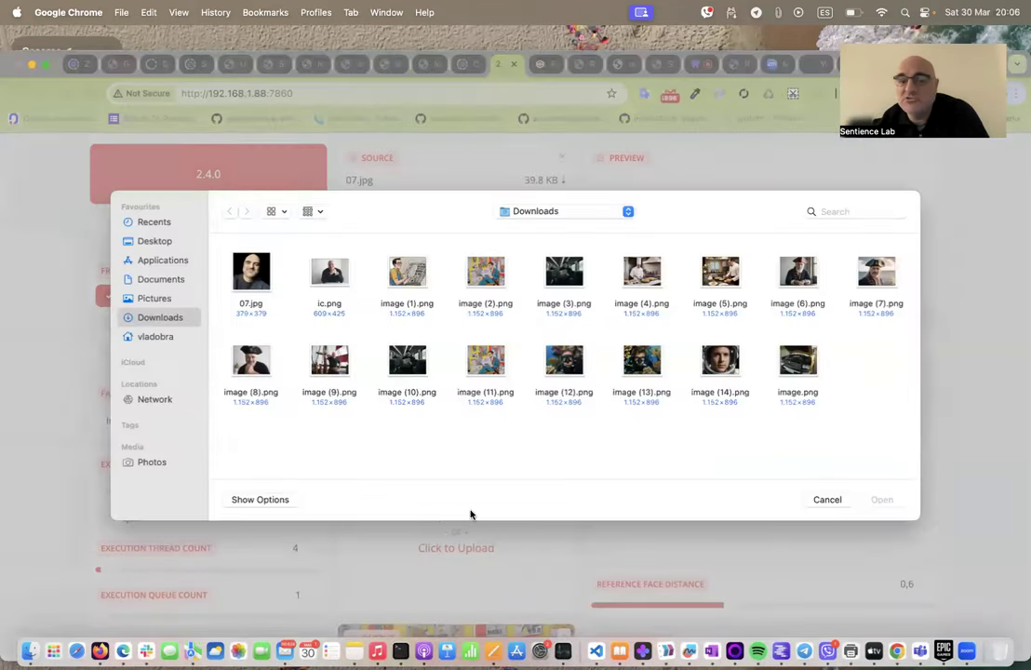
click(720, 386)
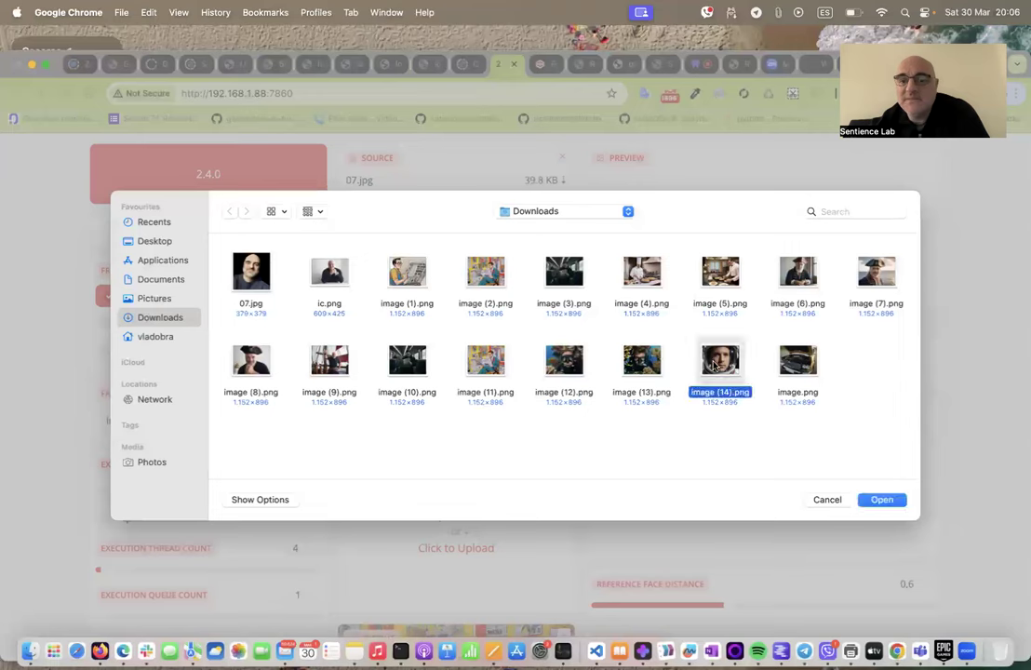
click(861, 500)
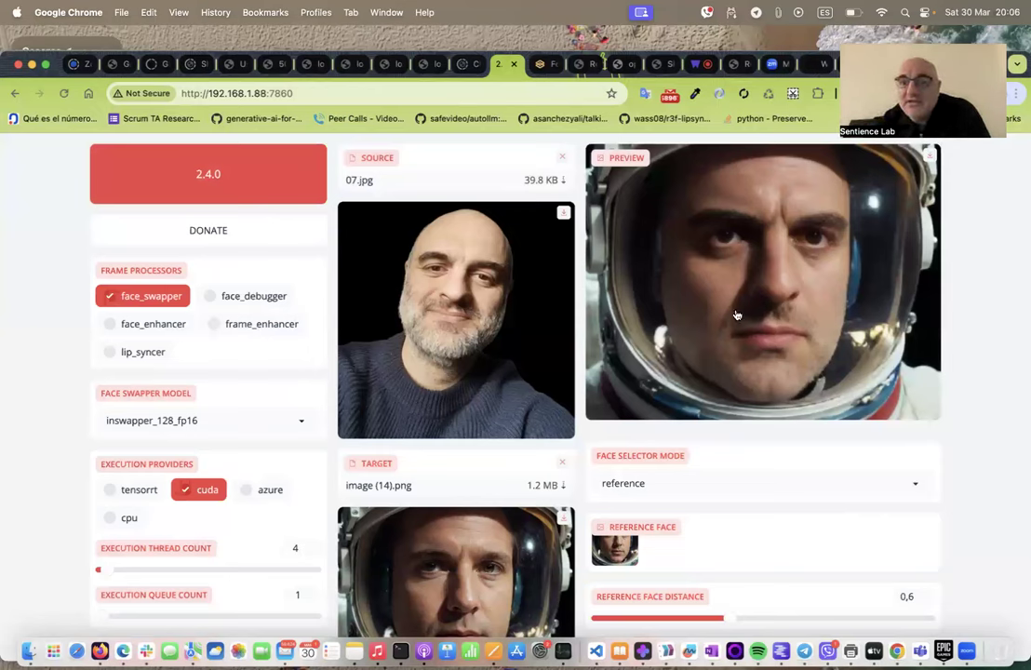
Replace the source face photo 07.jpg with ic.png for the astronaut swap
click(560, 157)
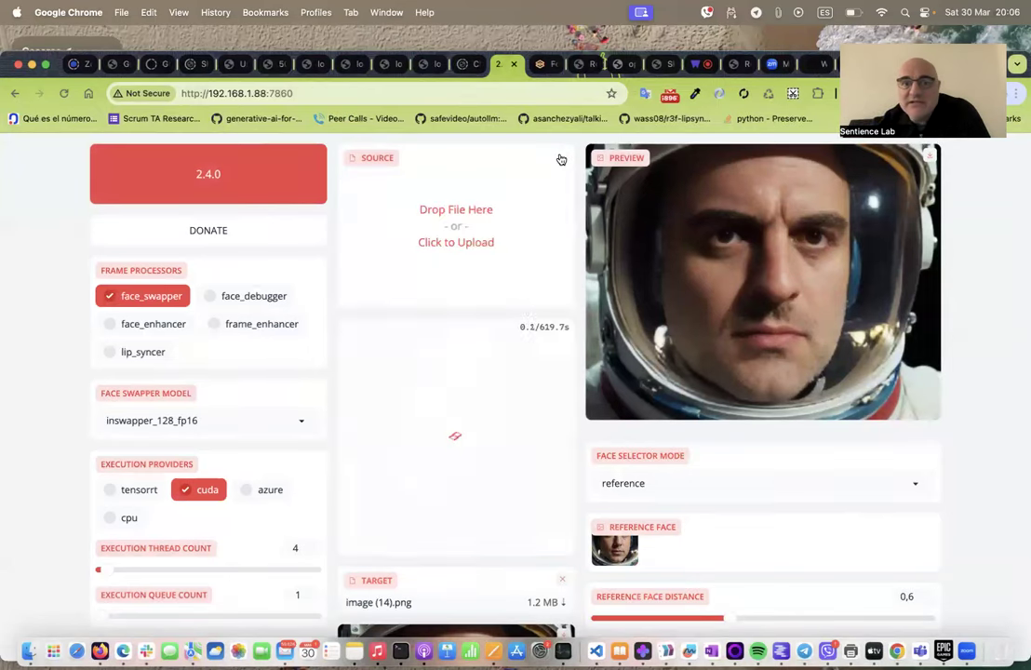
click(476, 201)
click(326, 272)
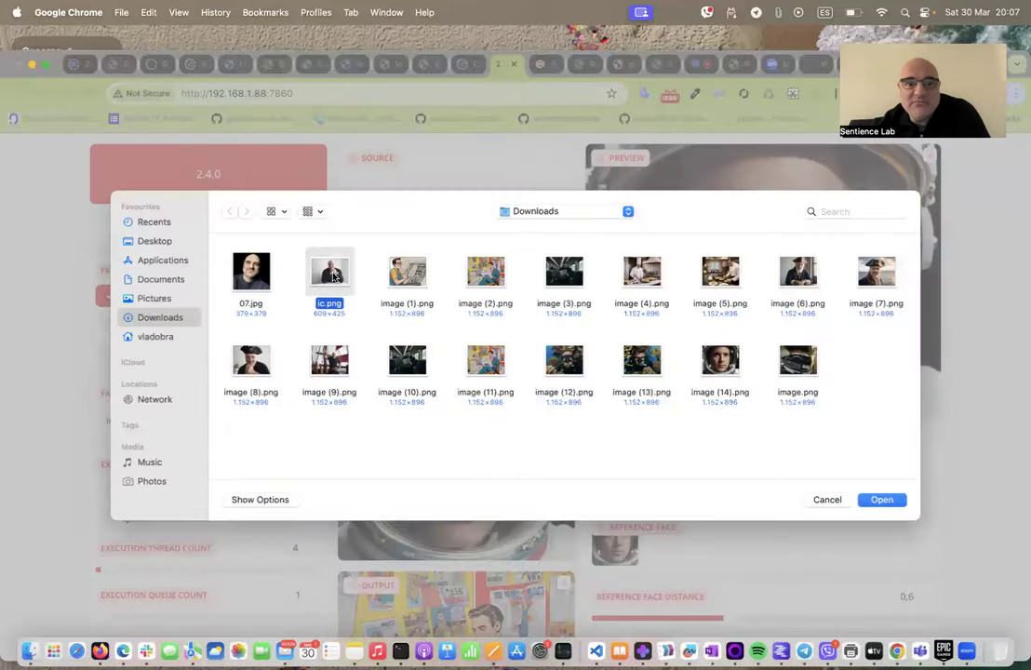
click(878, 501)
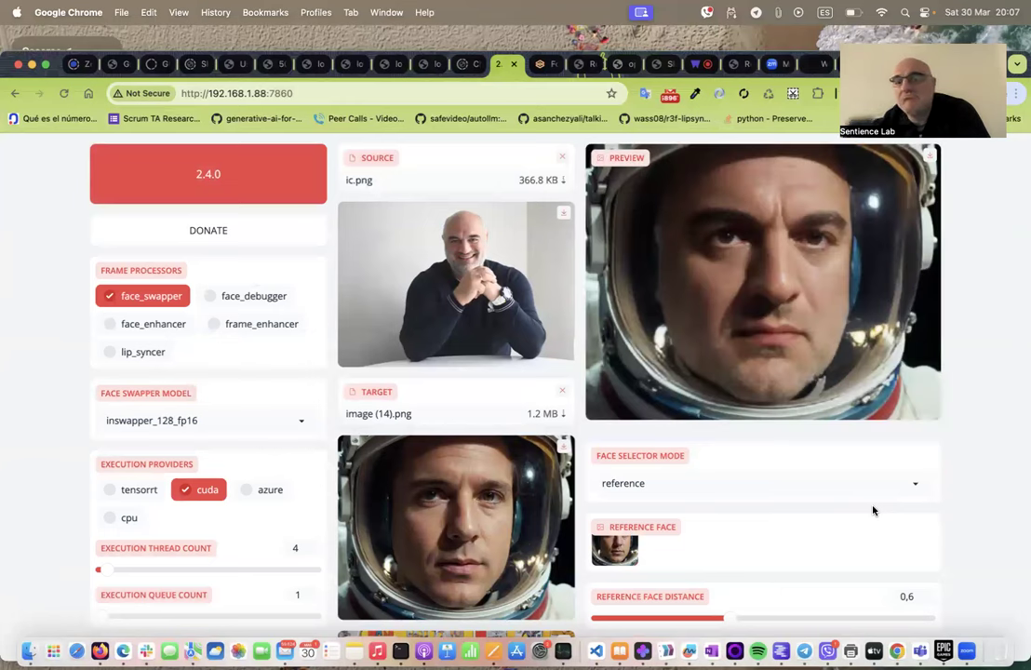
Clear the source face photo and load ic.png again as the source
click(562, 158)
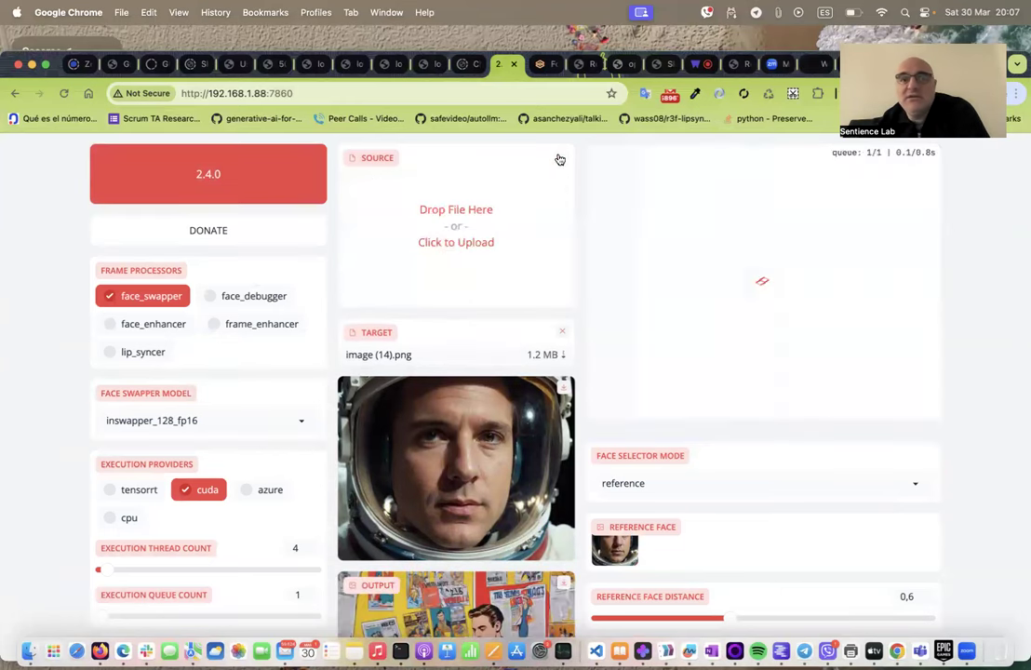
click(455, 228)
click(328, 273)
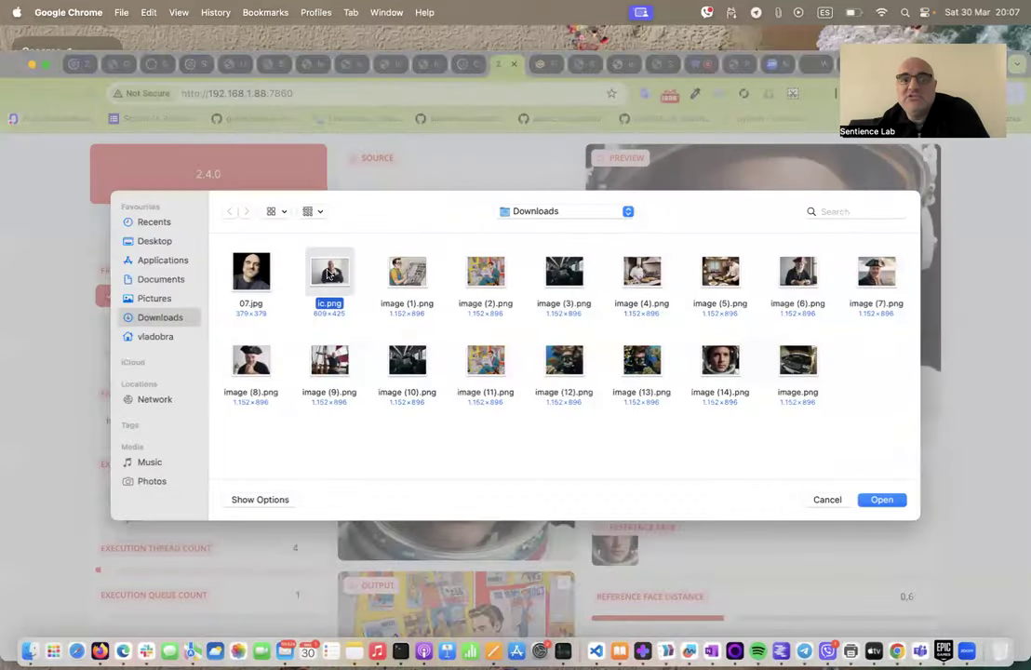
click(882, 500)
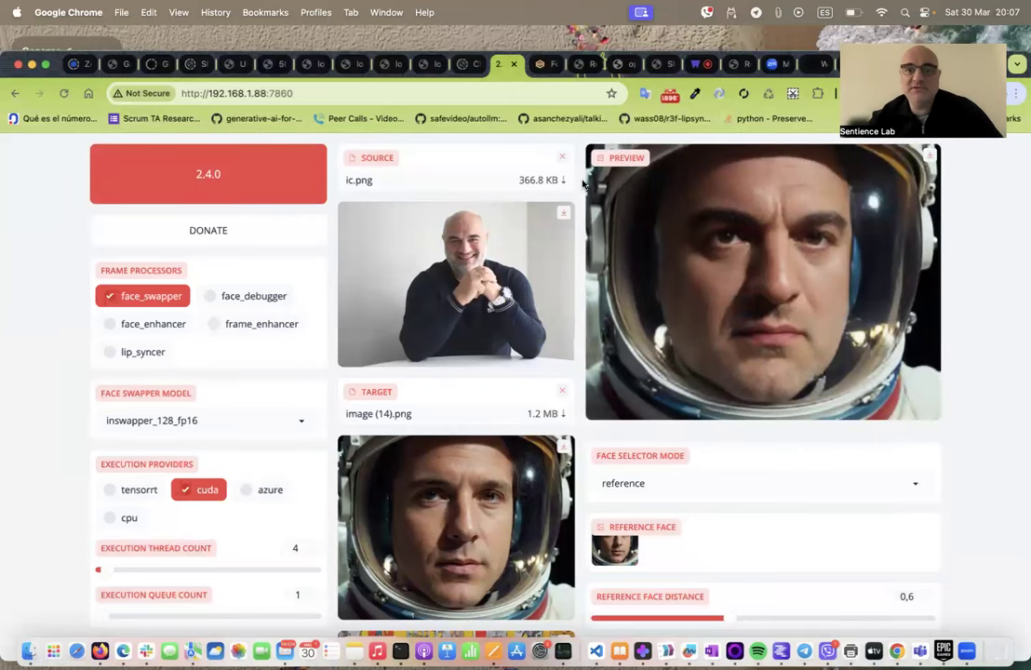
Replace the source face photo with 07.jpg and enable the face_enhancer frame processor
click(562, 157)
click(478, 203)
click(249, 270)
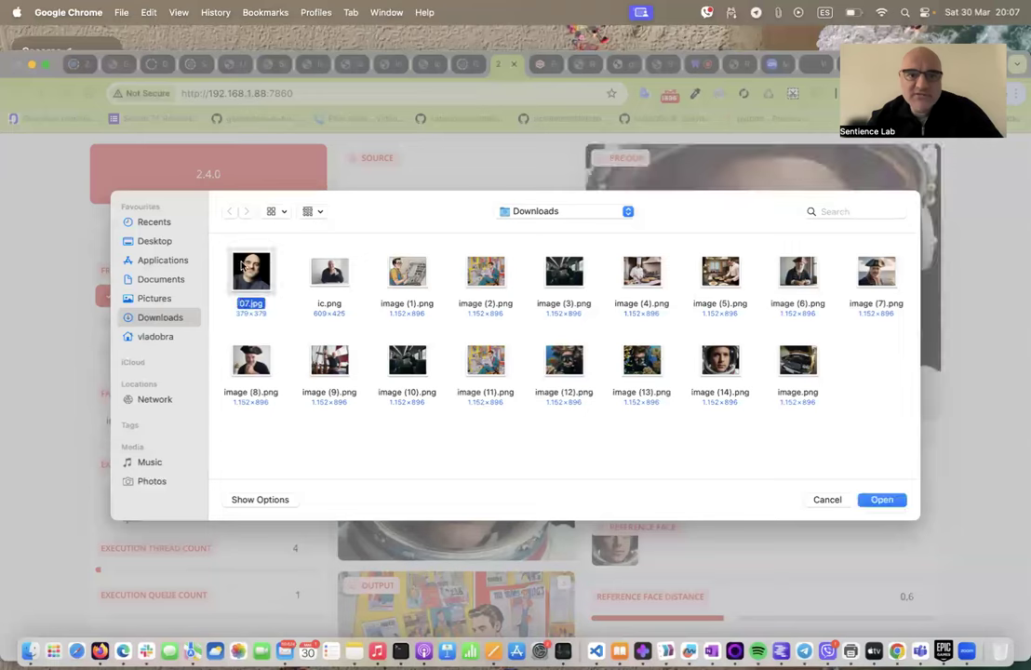
click(881, 499)
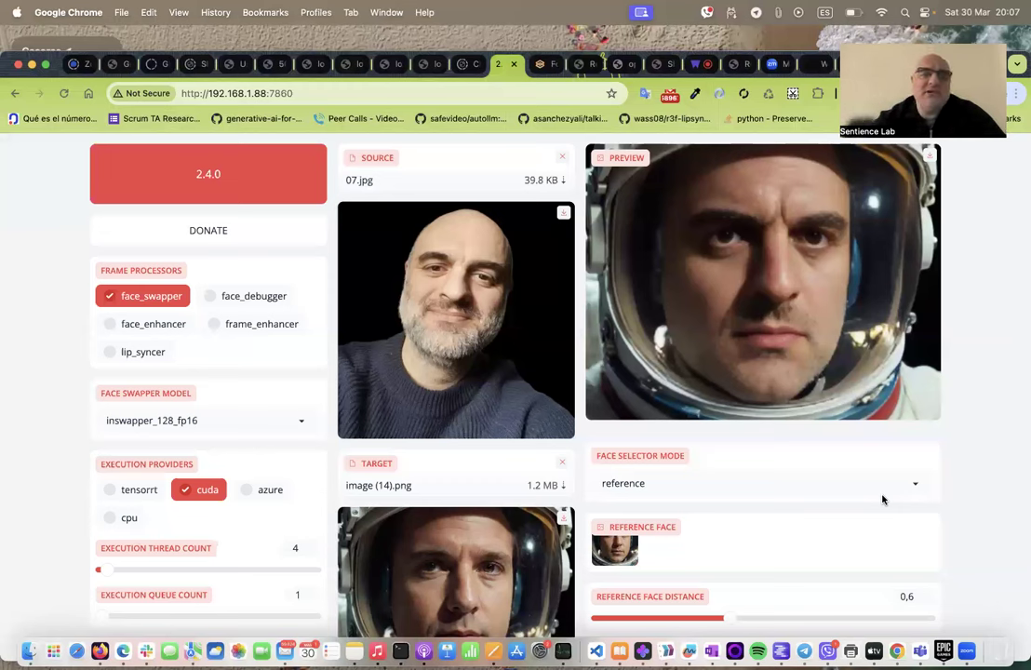
click(176, 332)
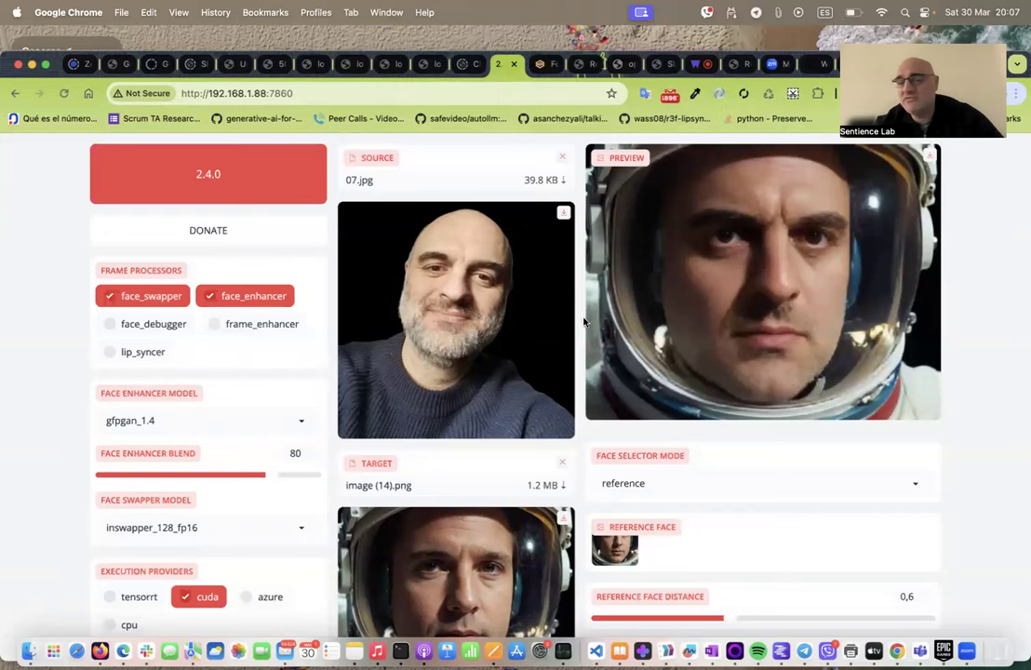
Replace the astronaut target with the chef picture image (5).png and check the swapped preview
scroll(565, 442, down, 2)
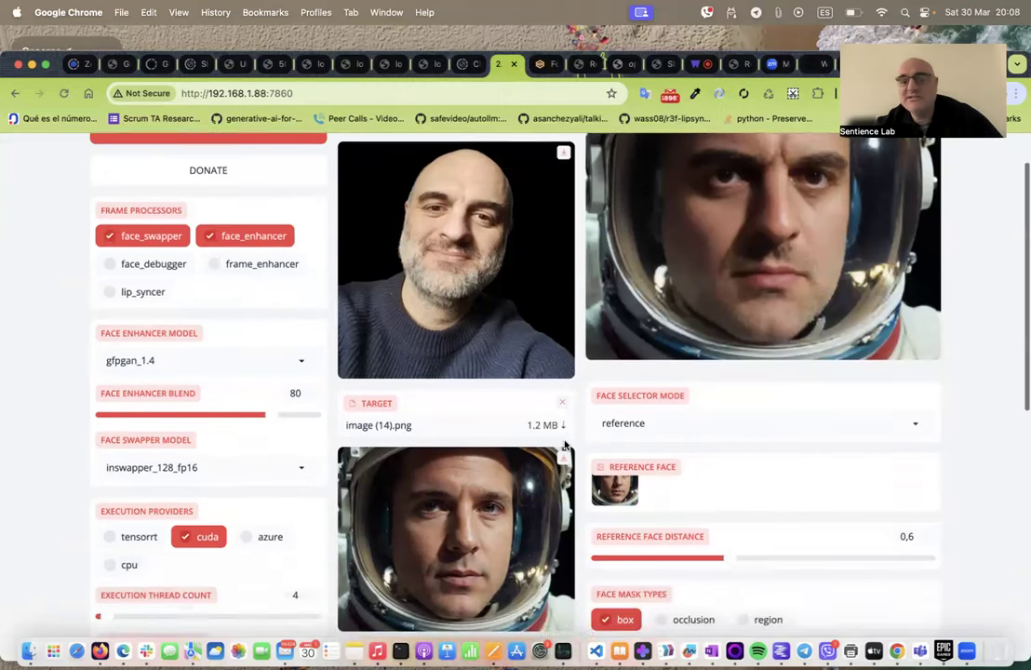
click(564, 384)
click(451, 462)
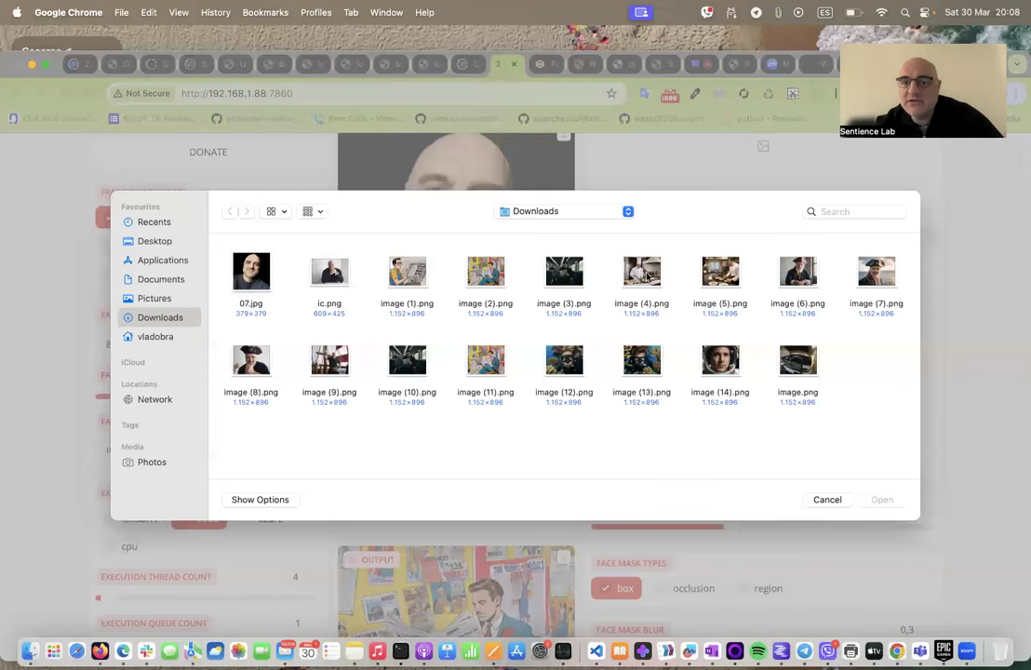
click(720, 271)
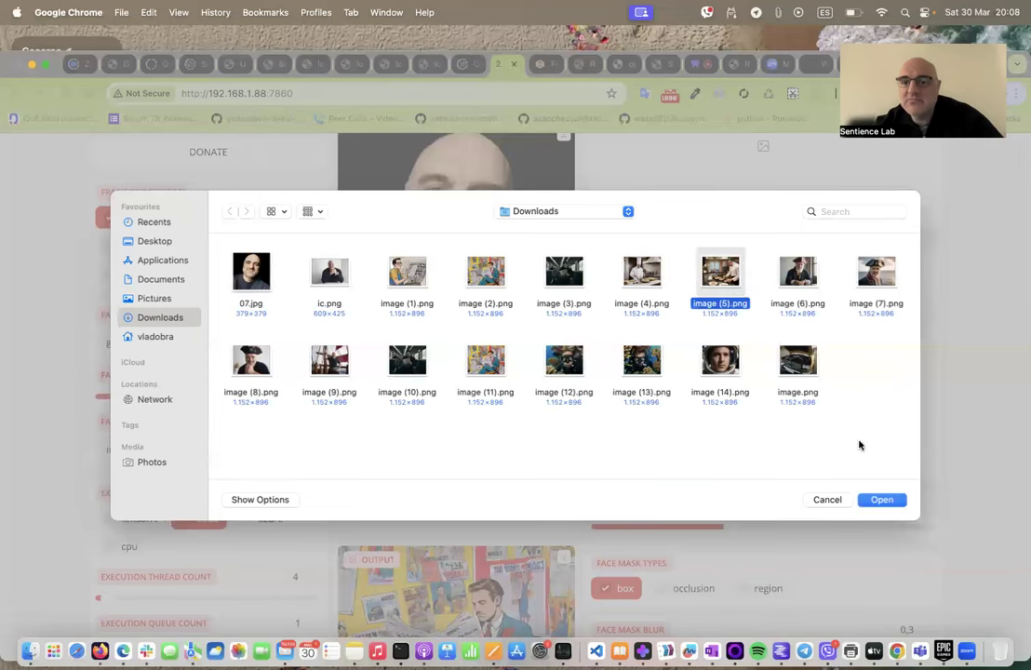
click(881, 500)
scroll(849, 375, up, 2)
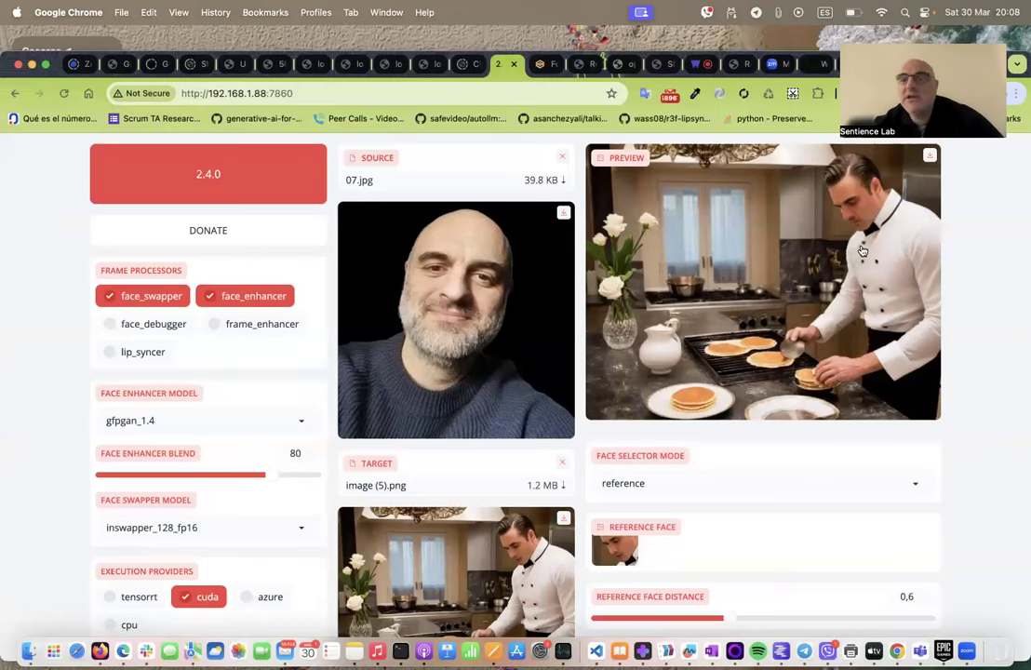
scroll(895, 304, up, 1)
scroll(896, 304, down, 1)
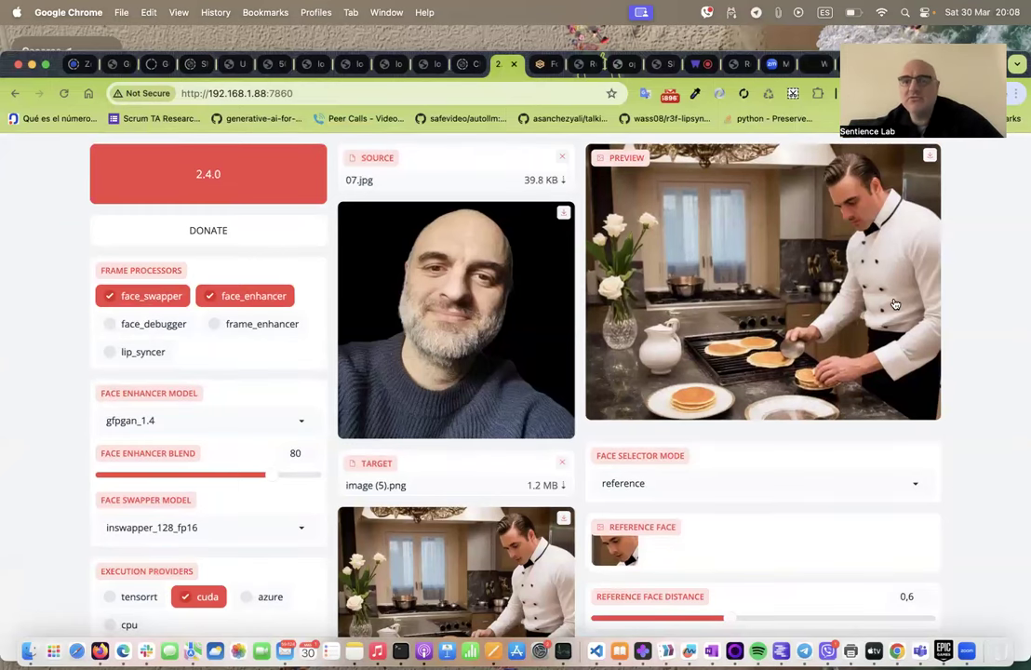
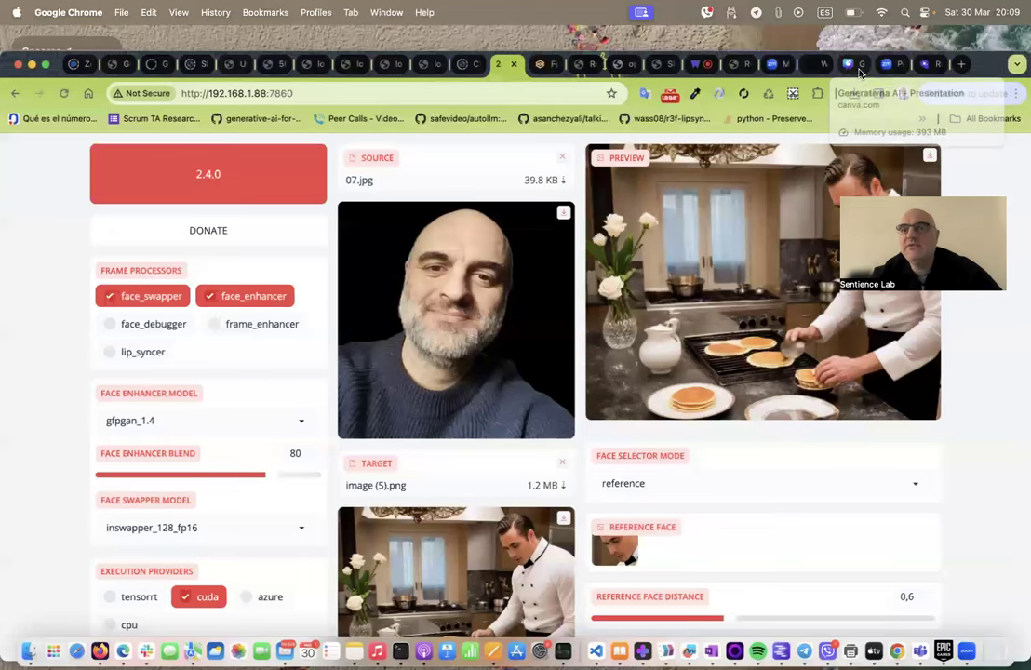
click(922, 66)
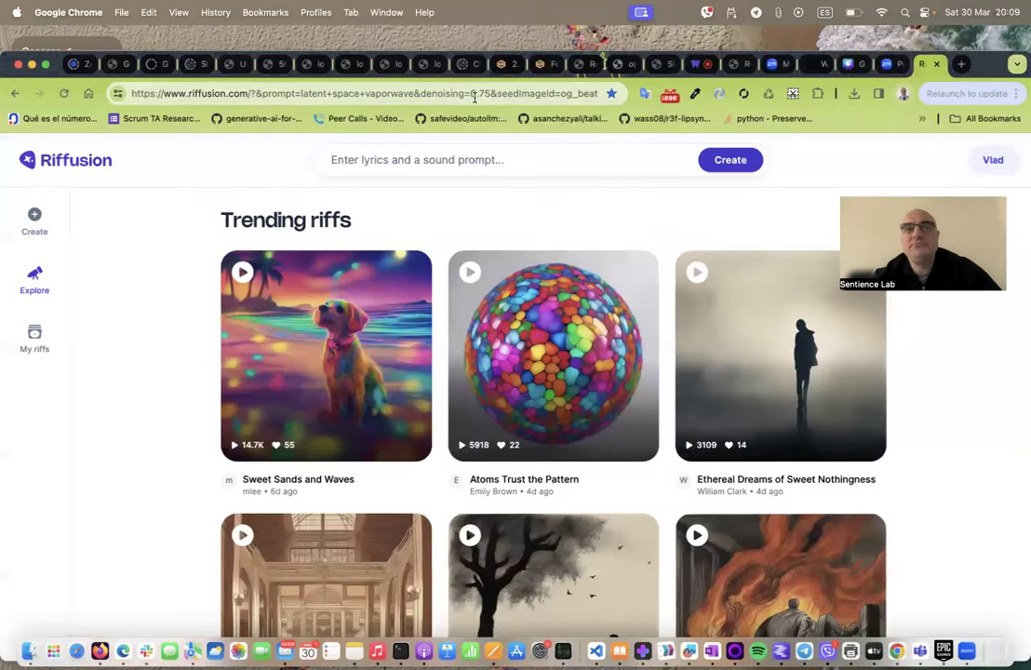
drag(249, 93, 597, 93)
key(BackSpace)
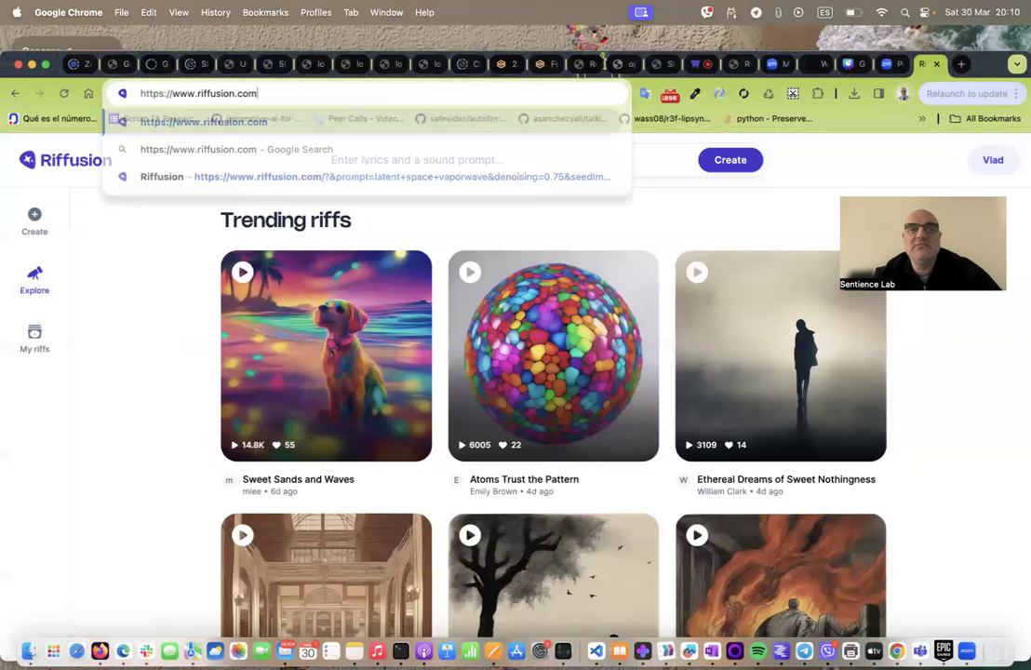
key(Return)
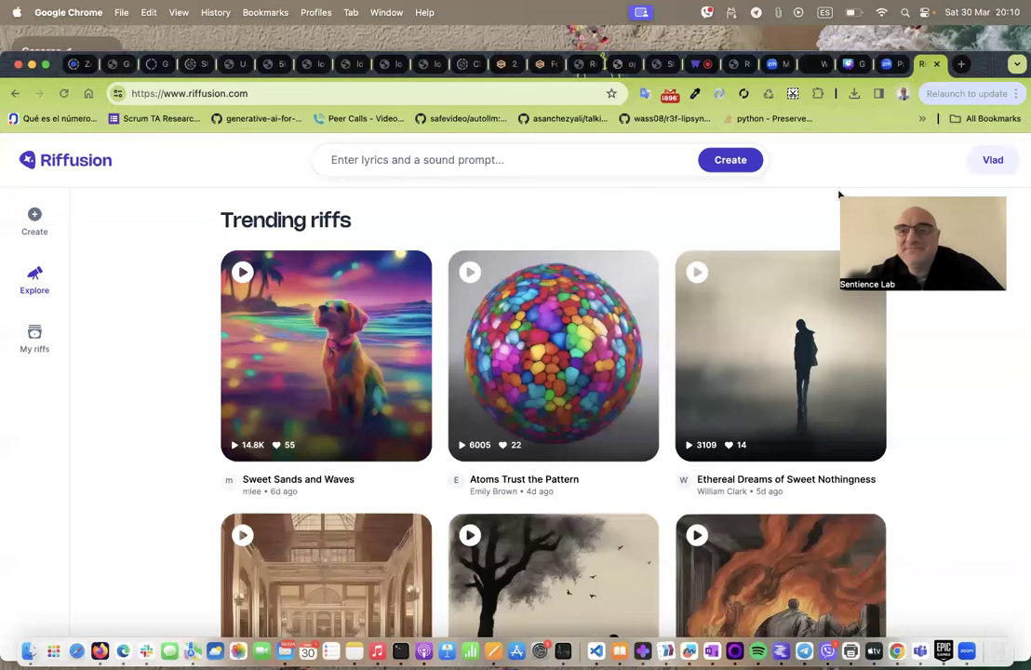
Start a new riff with the lyrics "today is a beautifull day, it is sunny and warm"
click(504, 165)
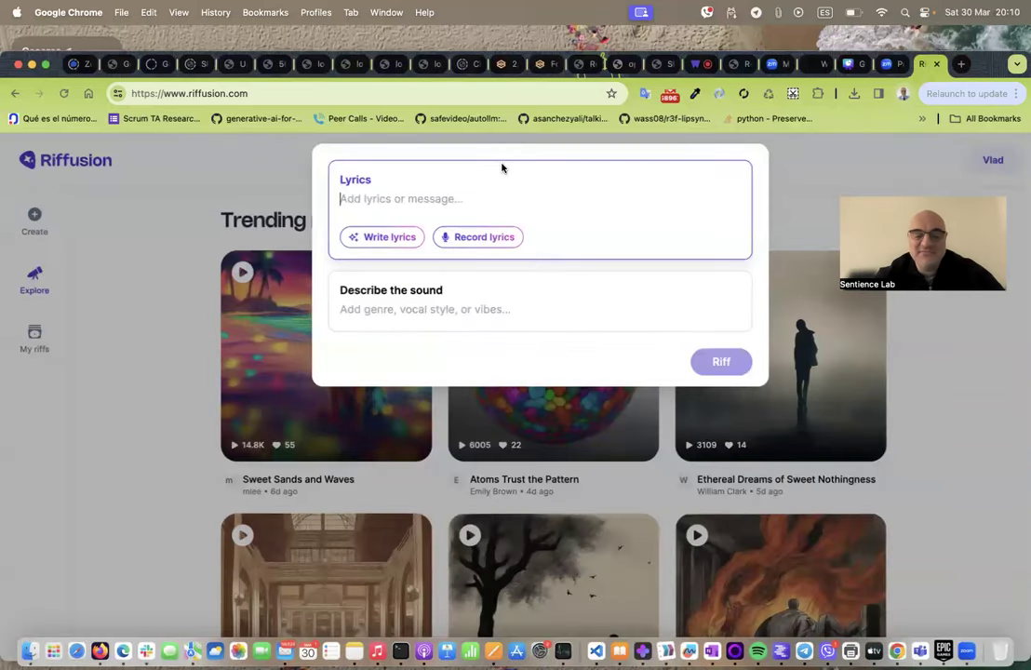
text(today is a beau)
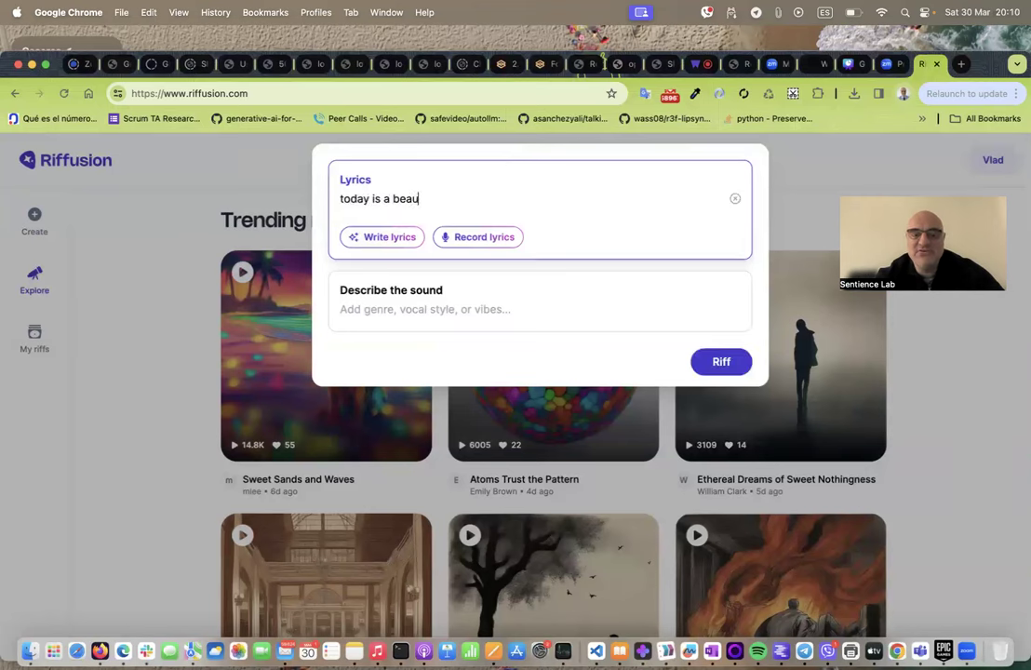
text(tiful d)
key(BackSpace)
text(day,)
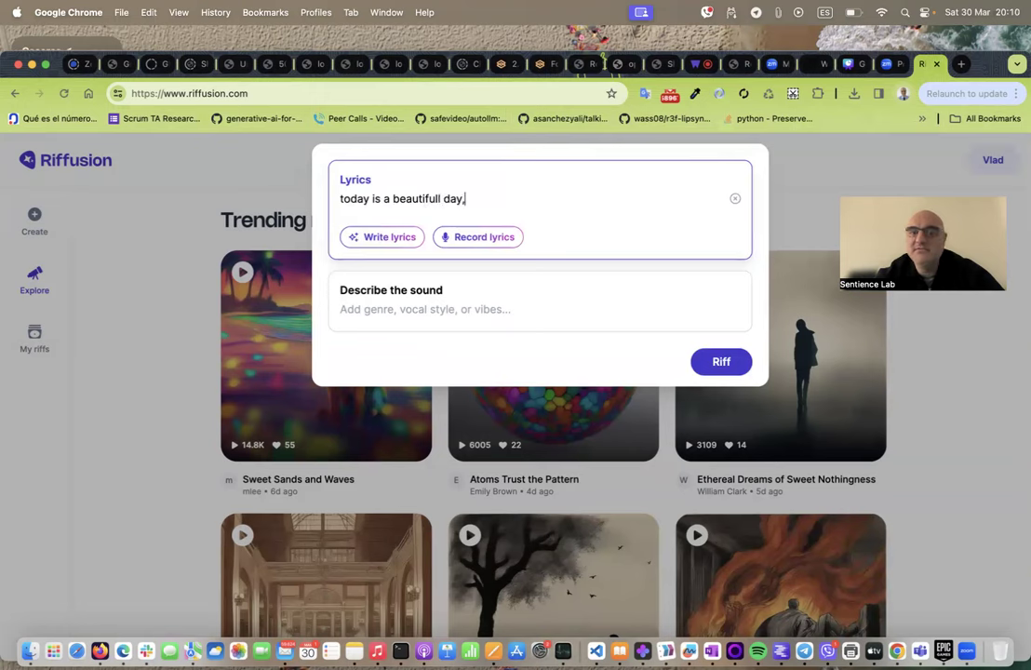
text( it is sunny and )
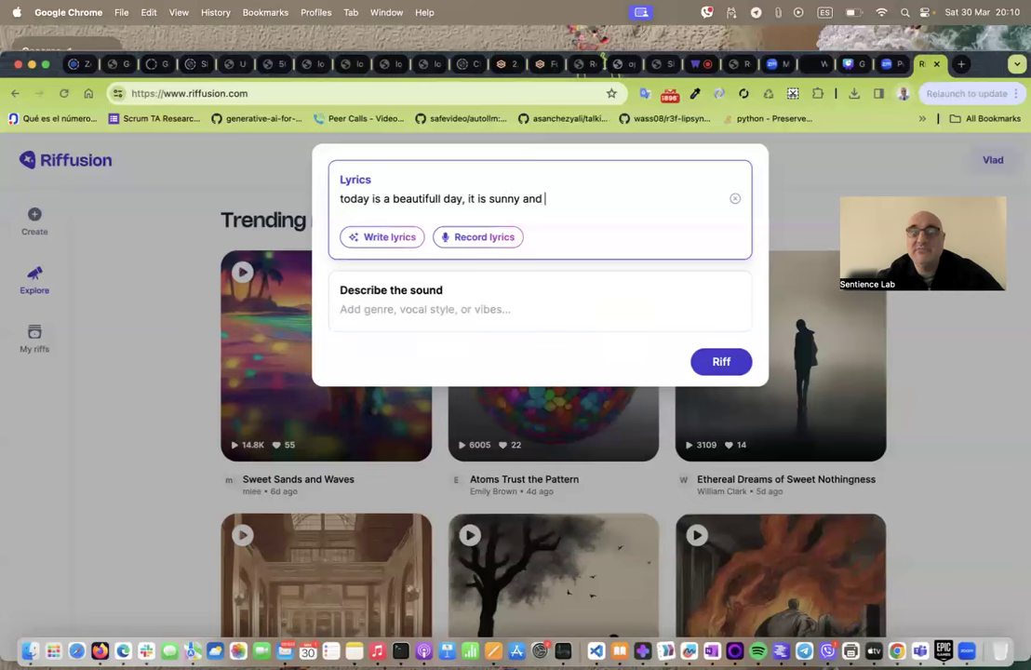
text(warm)
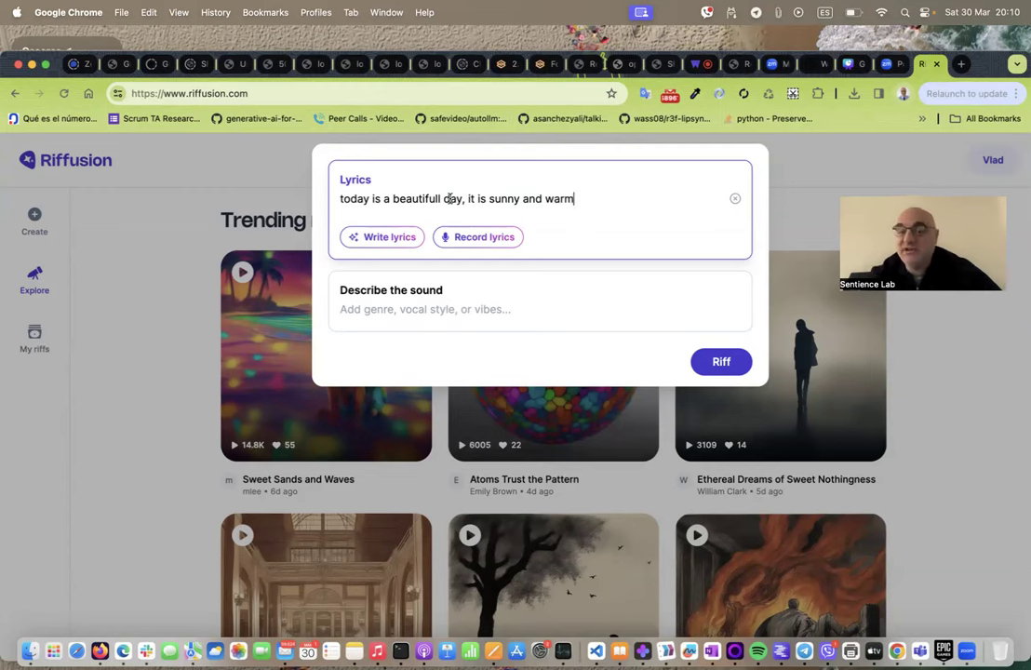
Describe the riff's sound as "pop 80s" and generate the riffs
click(437, 296)
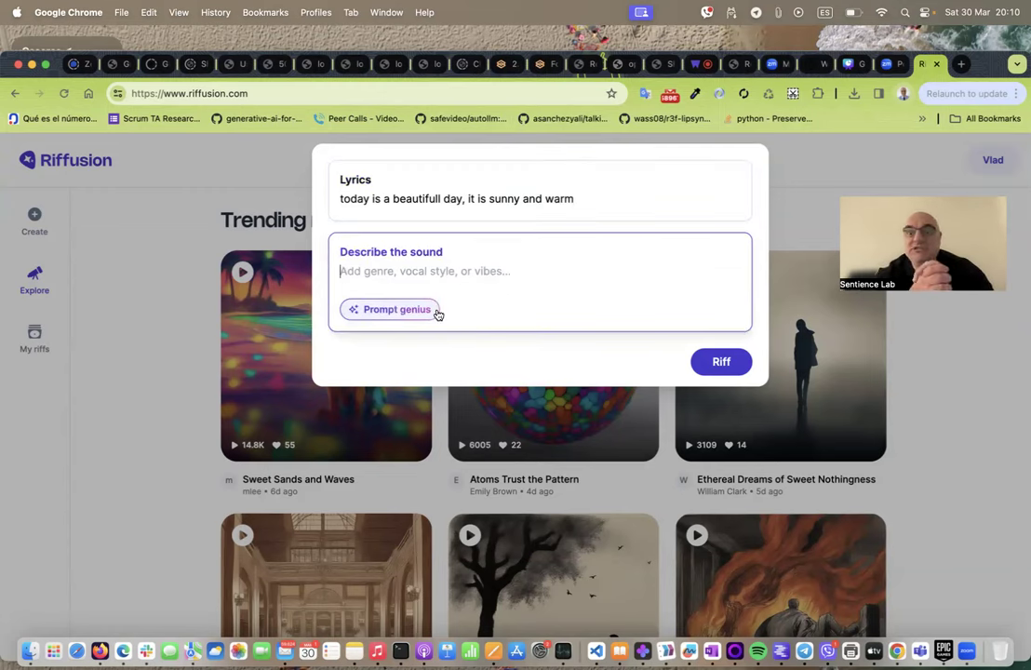
text(pop 80s)
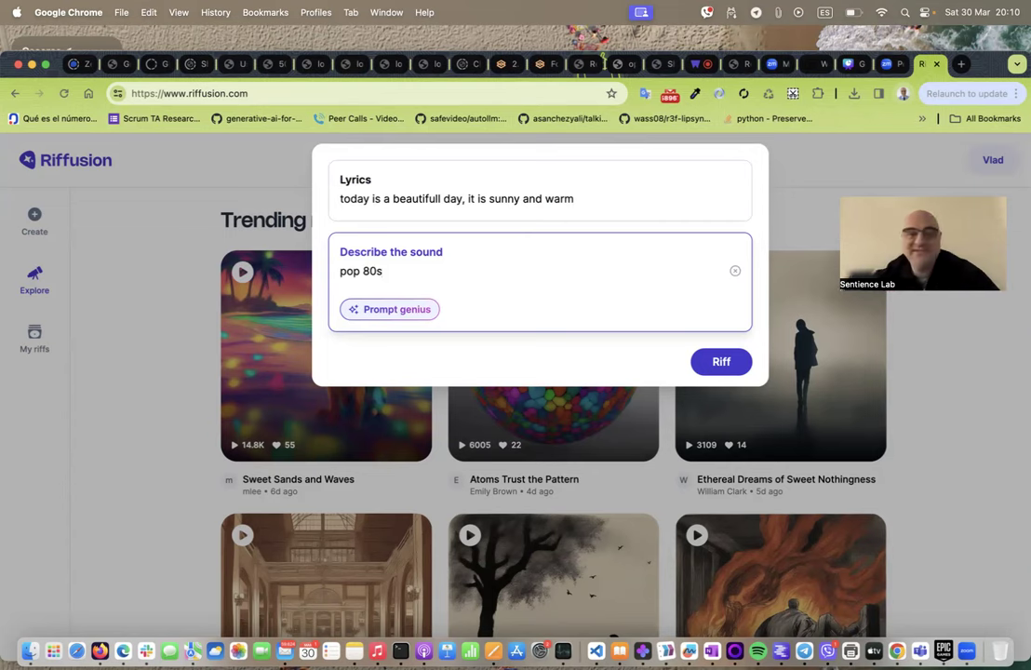
click(699, 364)
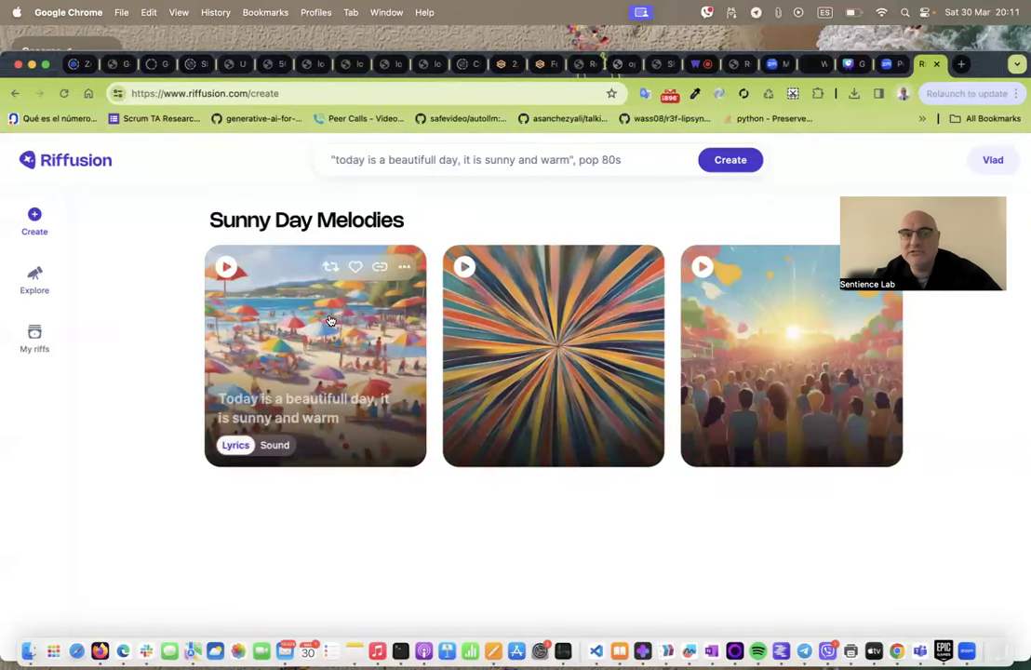
Listen to each of the three generated pop 80s riffs, pausing each one after a few seconds
click(223, 266)
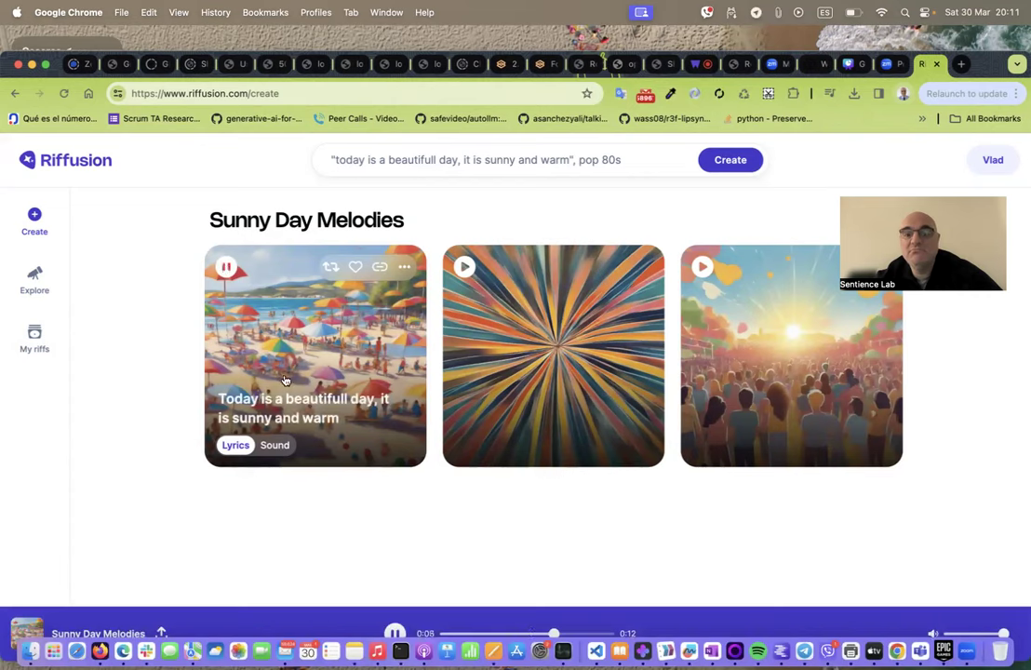
click(227, 267)
click(464, 268)
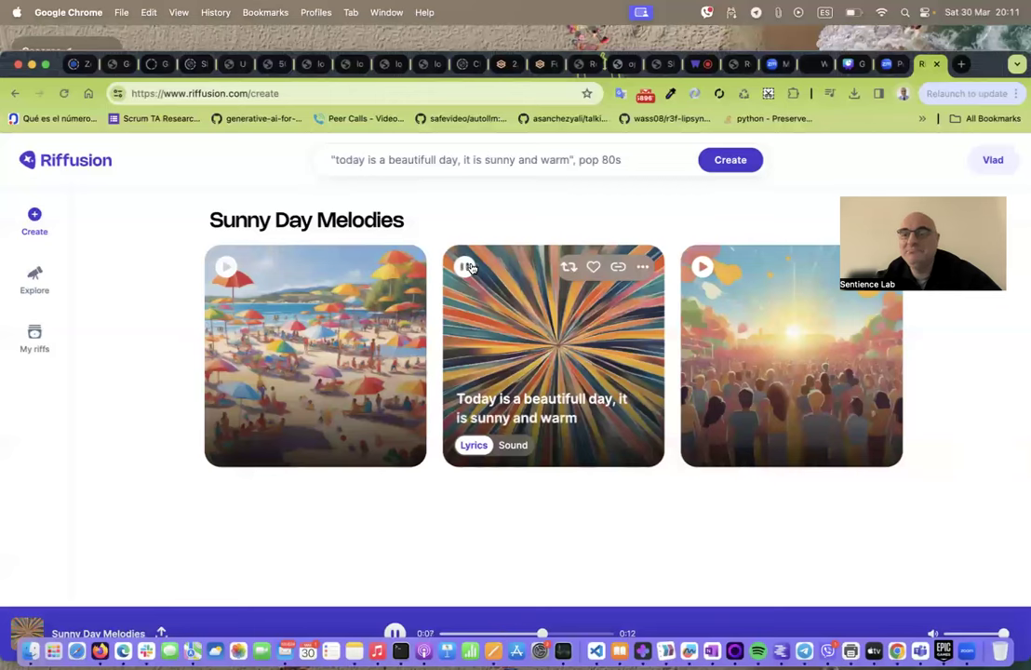
click(465, 267)
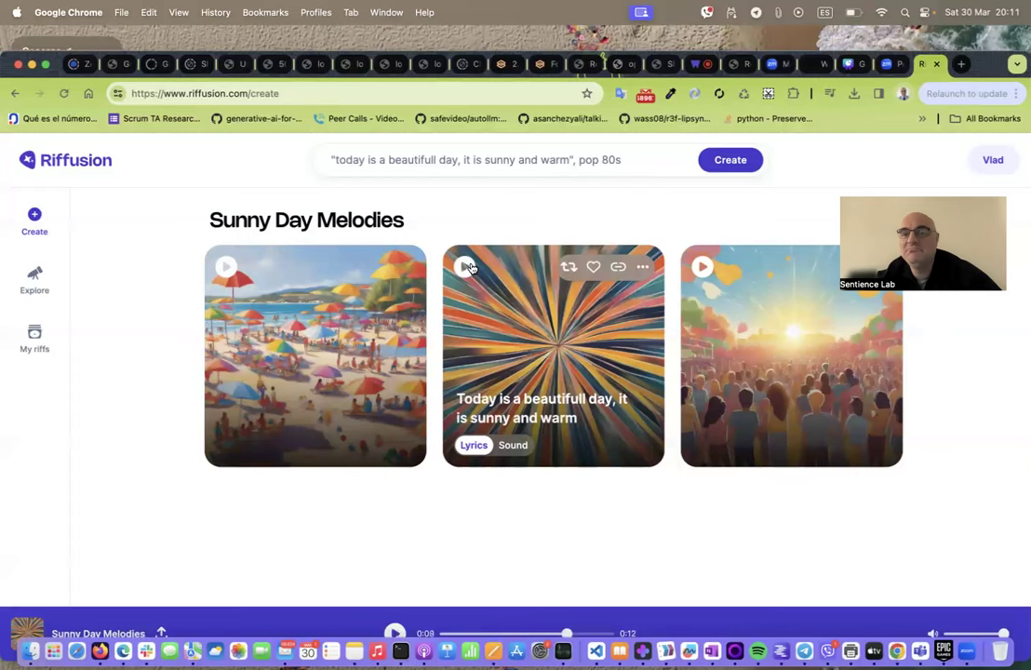
click(702, 269)
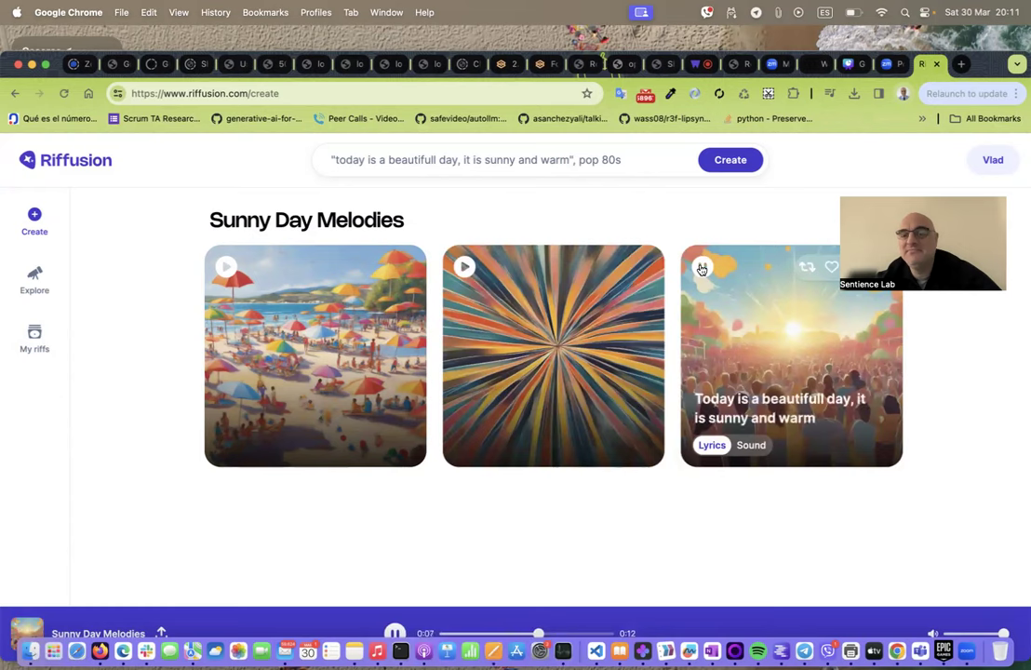
click(702, 269)
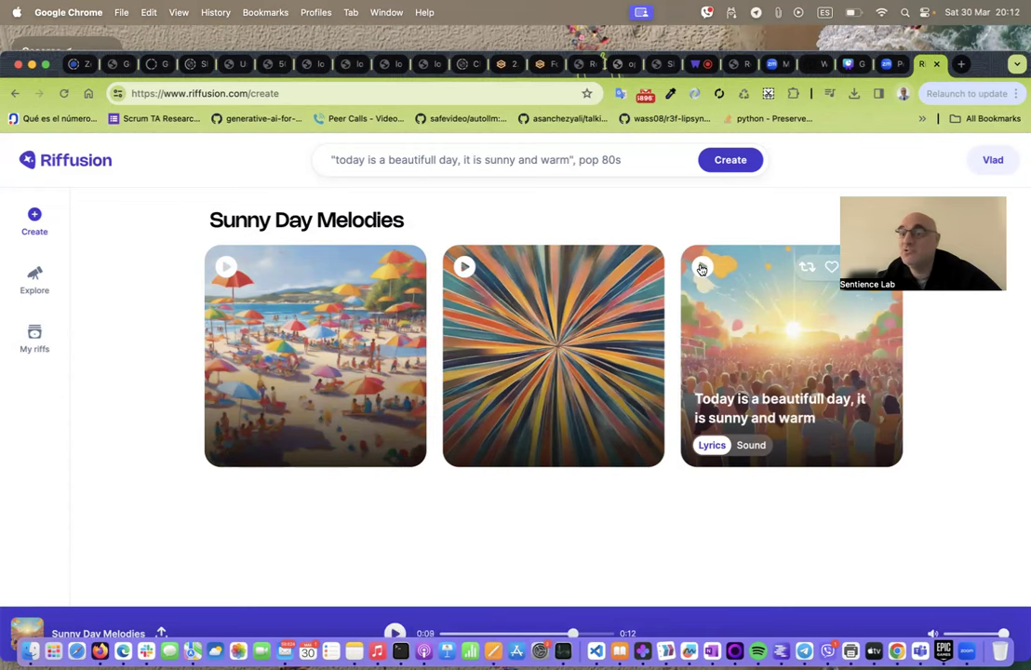
Change the sound description to "hard rock", keep the same lyrics, and generate new riffs
click(592, 168)
click(507, 300)
triple_click(382, 272)
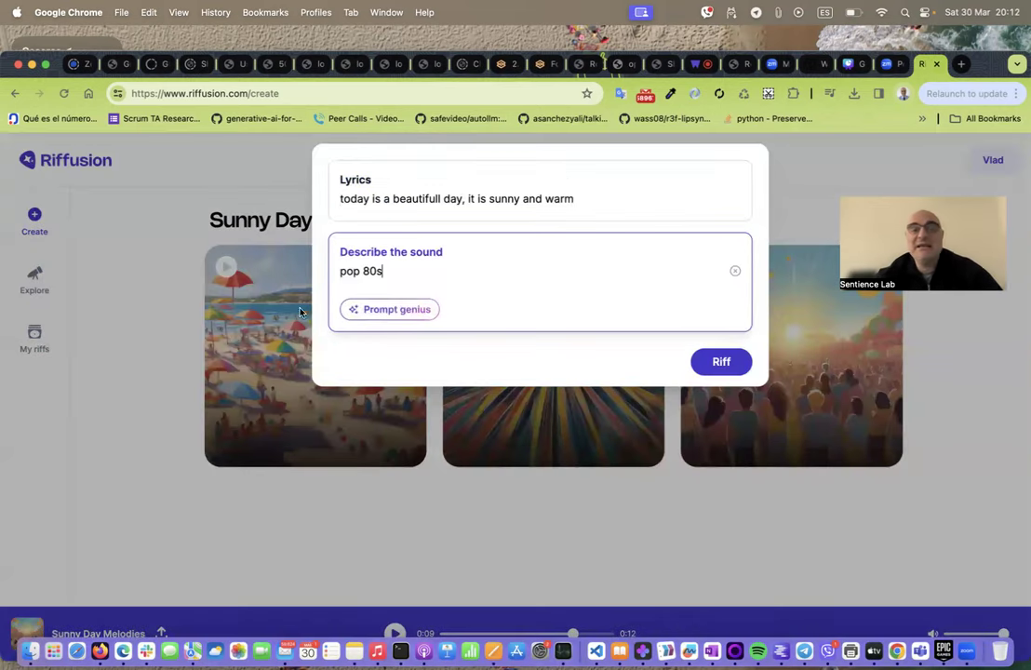
text(rock)
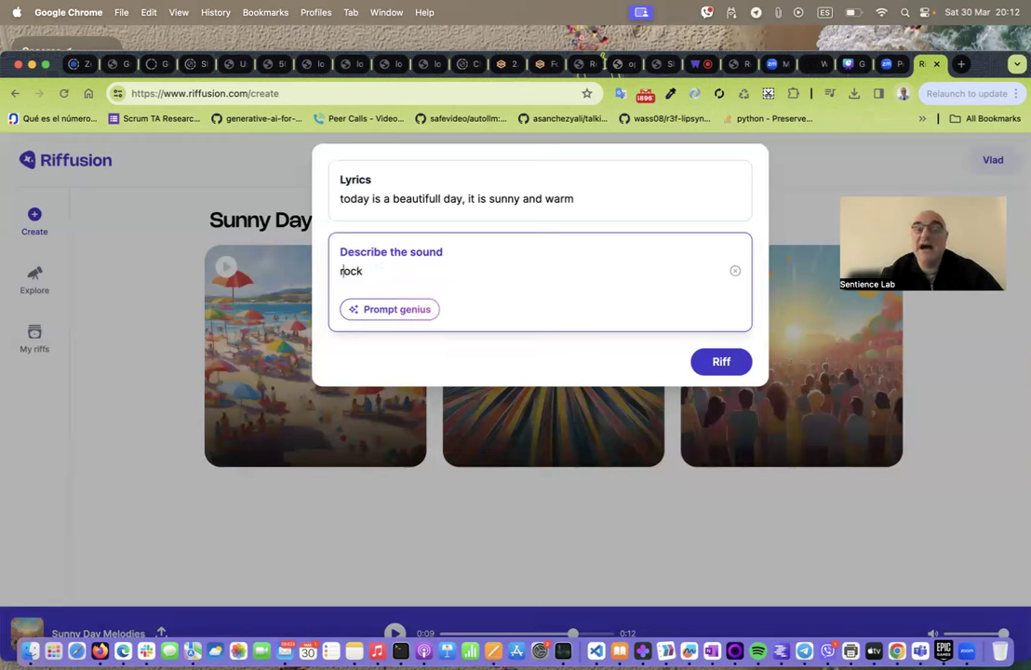
text(hard)
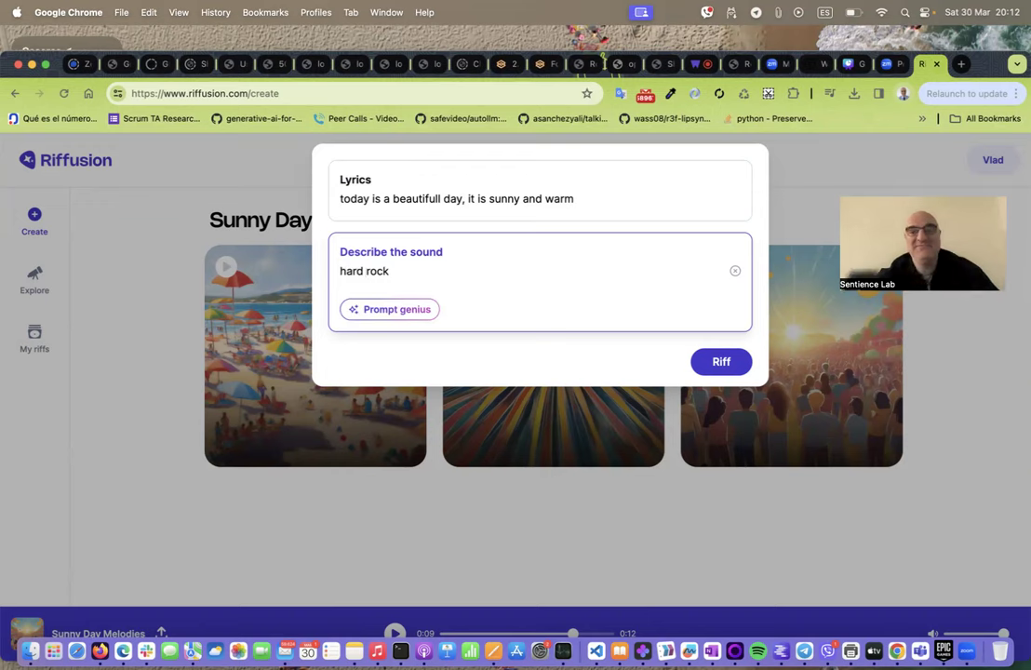
click(730, 367)
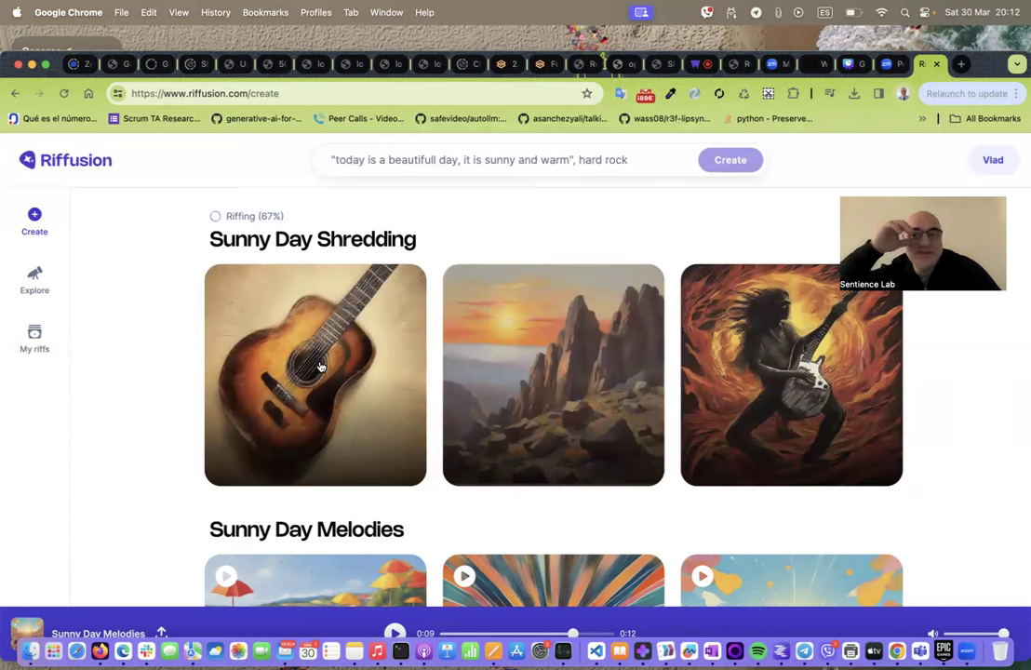
Listen to each of the three generated hard rock riffs, one after another
mouse_move(280, 331)
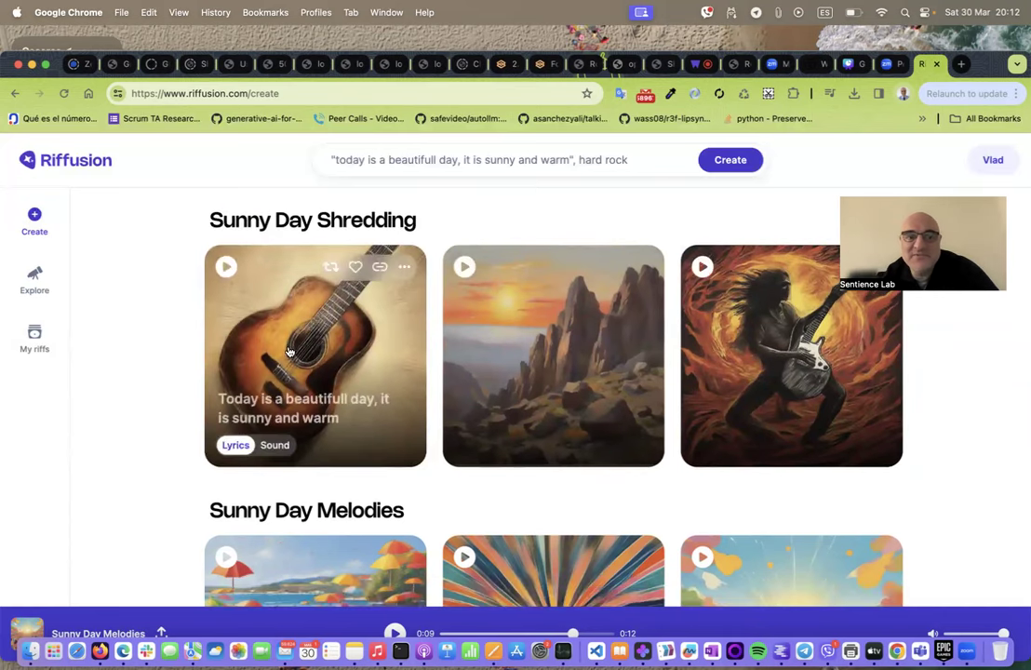
click(226, 267)
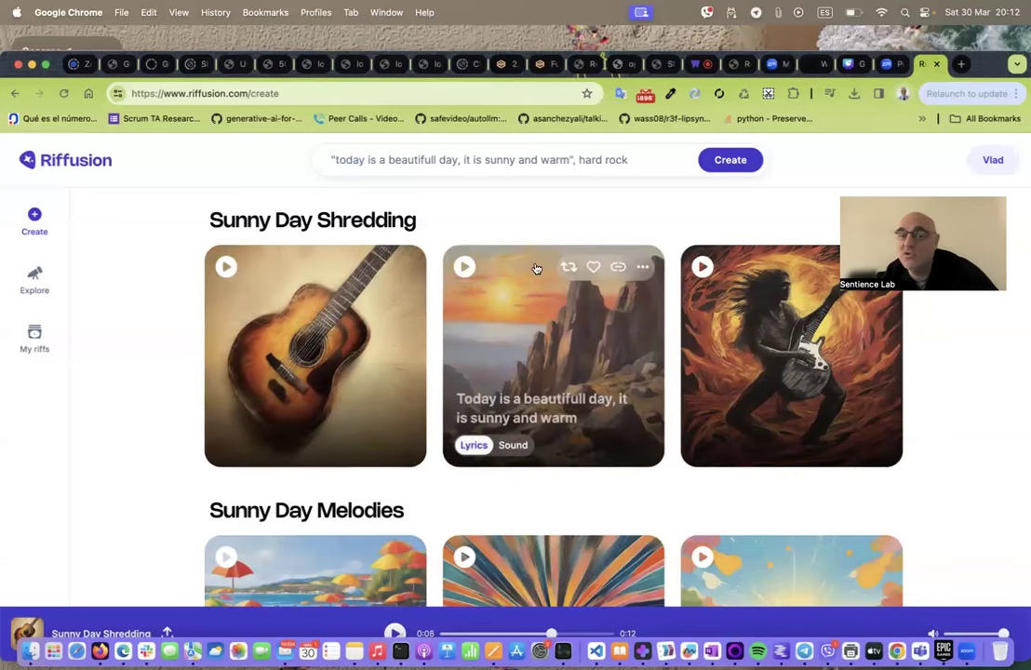
click(462, 268)
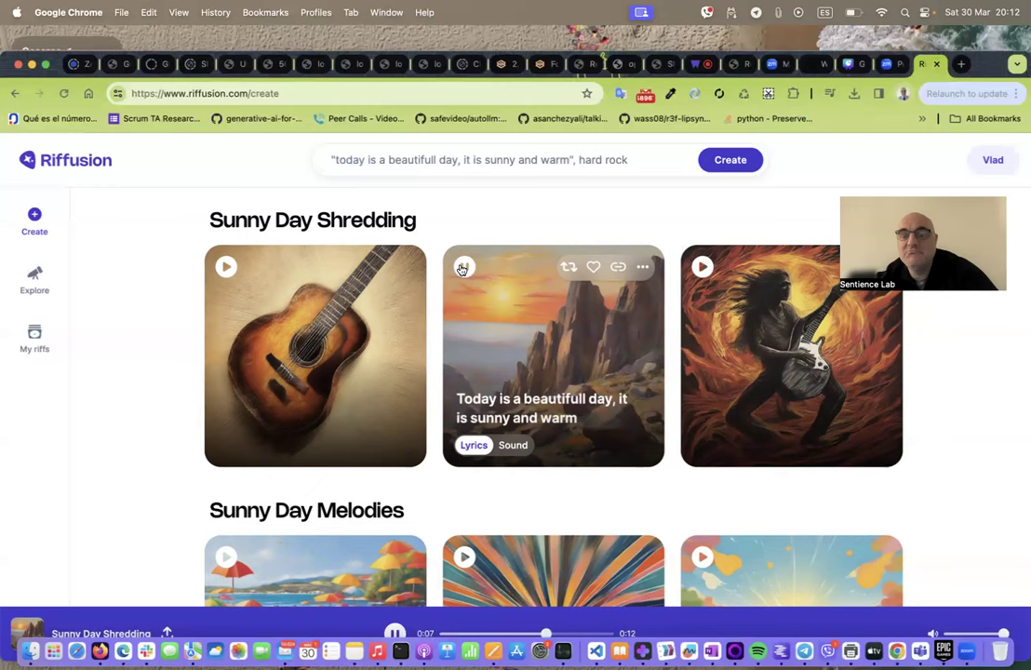
click(703, 267)
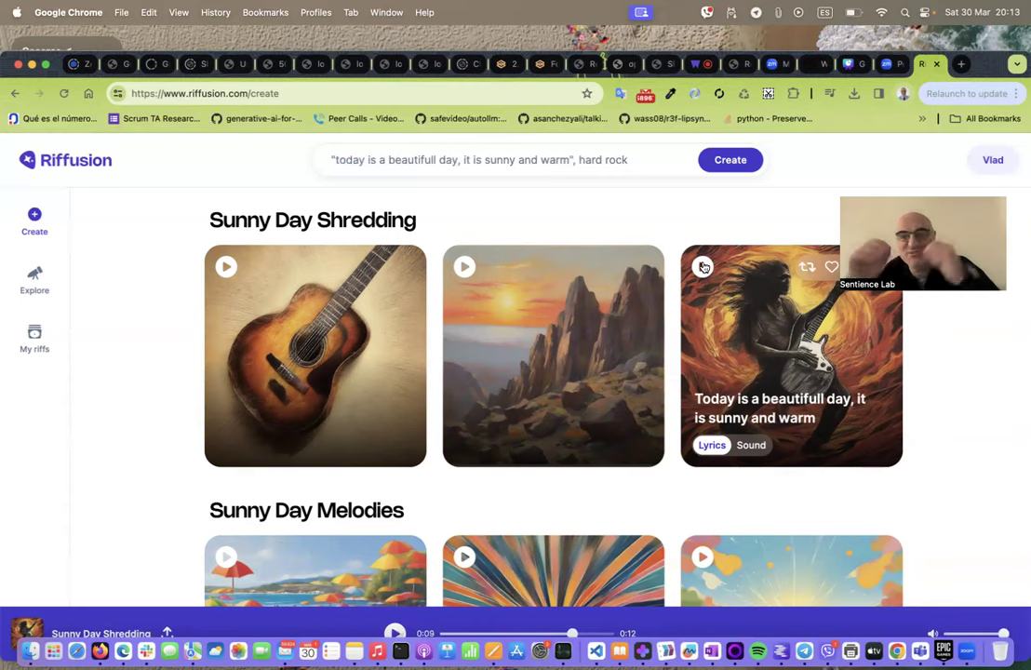
Change the sound description to "country music, fast with violin", keep the same lyrics, and generate new riffs
click(630, 153)
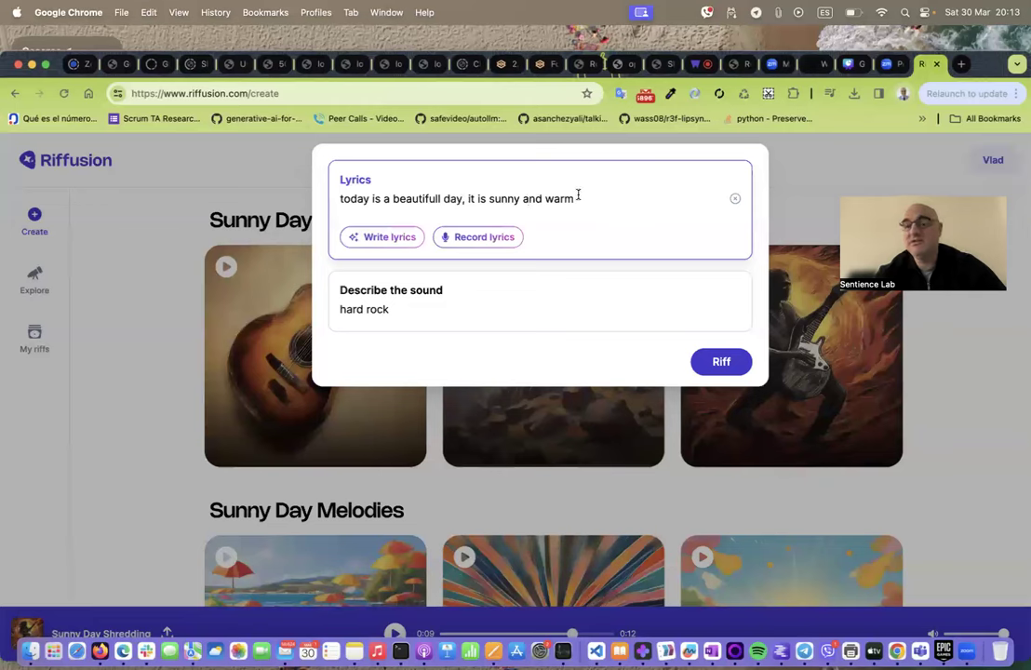
click(405, 310)
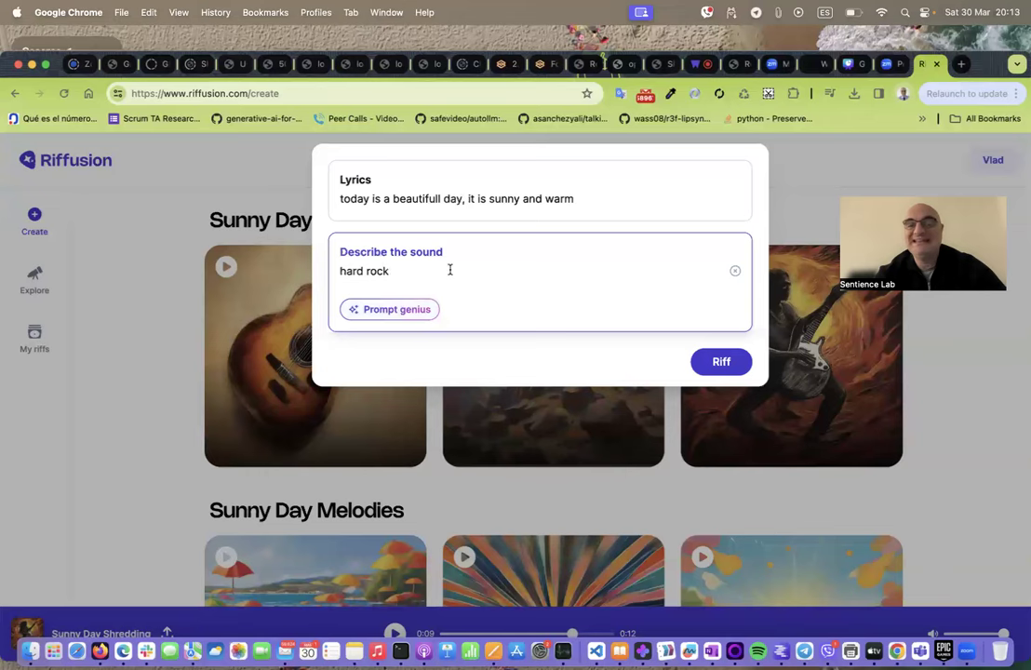
key(BackSpace)
key(BackSpace)
key(BackSpace)
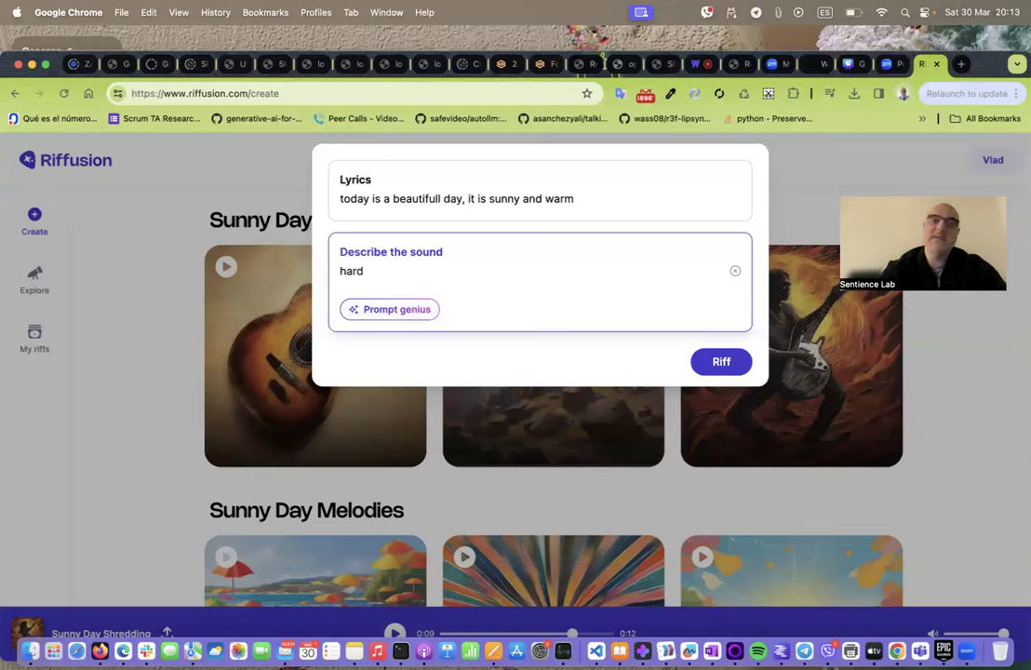
key(BackSpace)
key(BackSpace)
key(BackSpace)
key(BackSpace)
text(country music,)
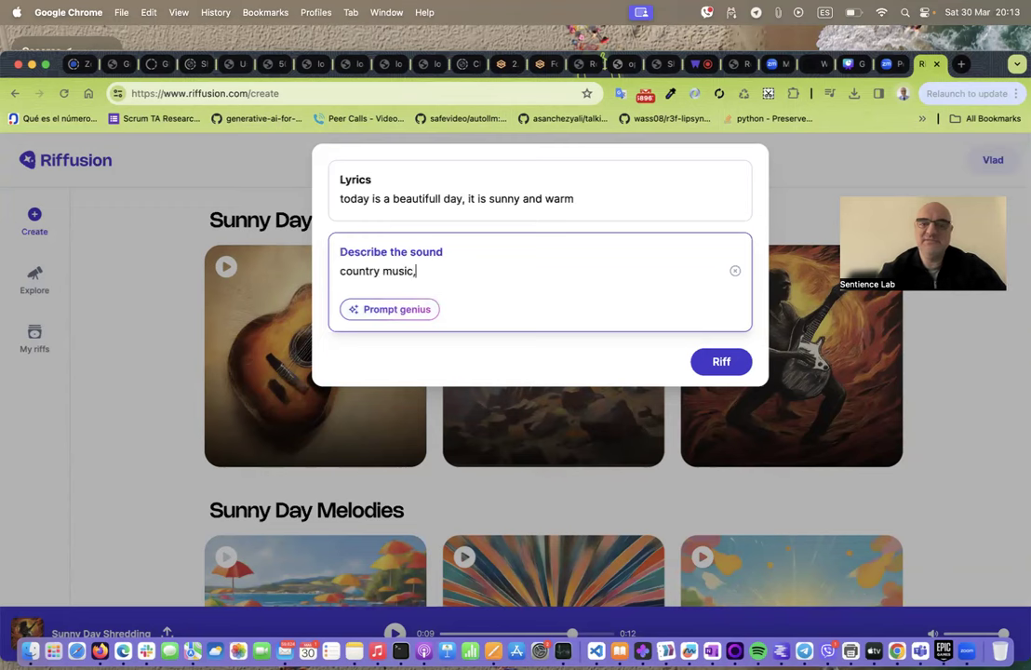
text( fast)
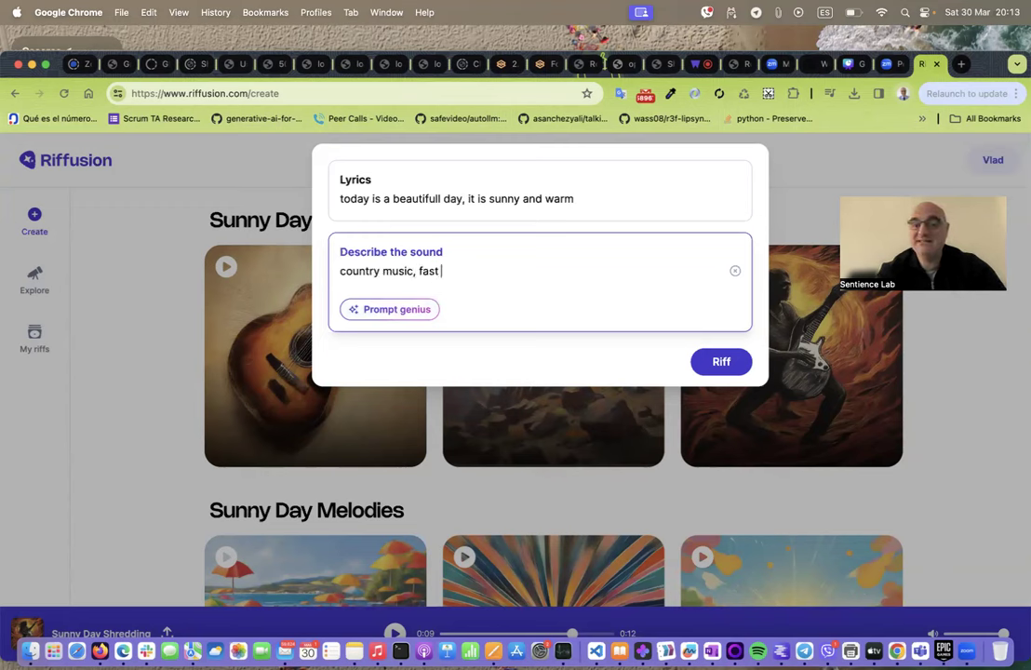
text( with violin)
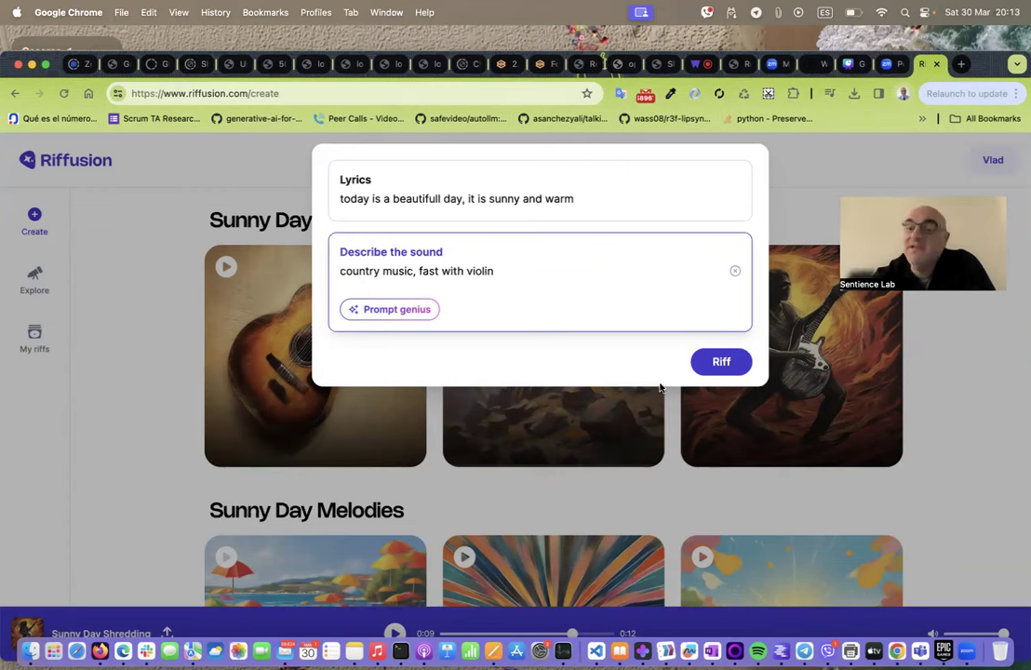
click(707, 361)
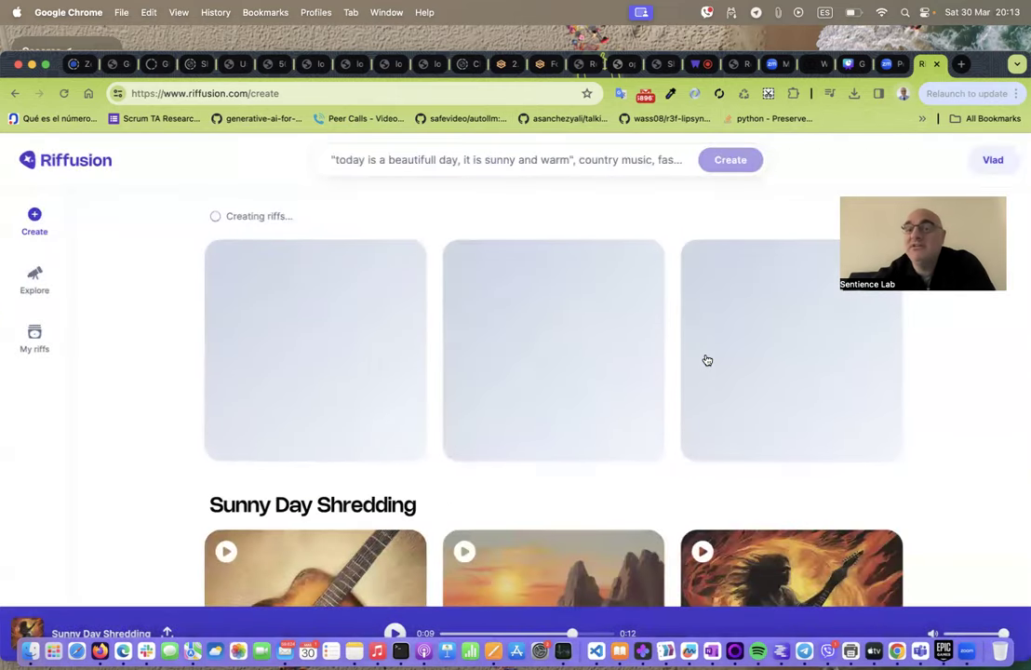